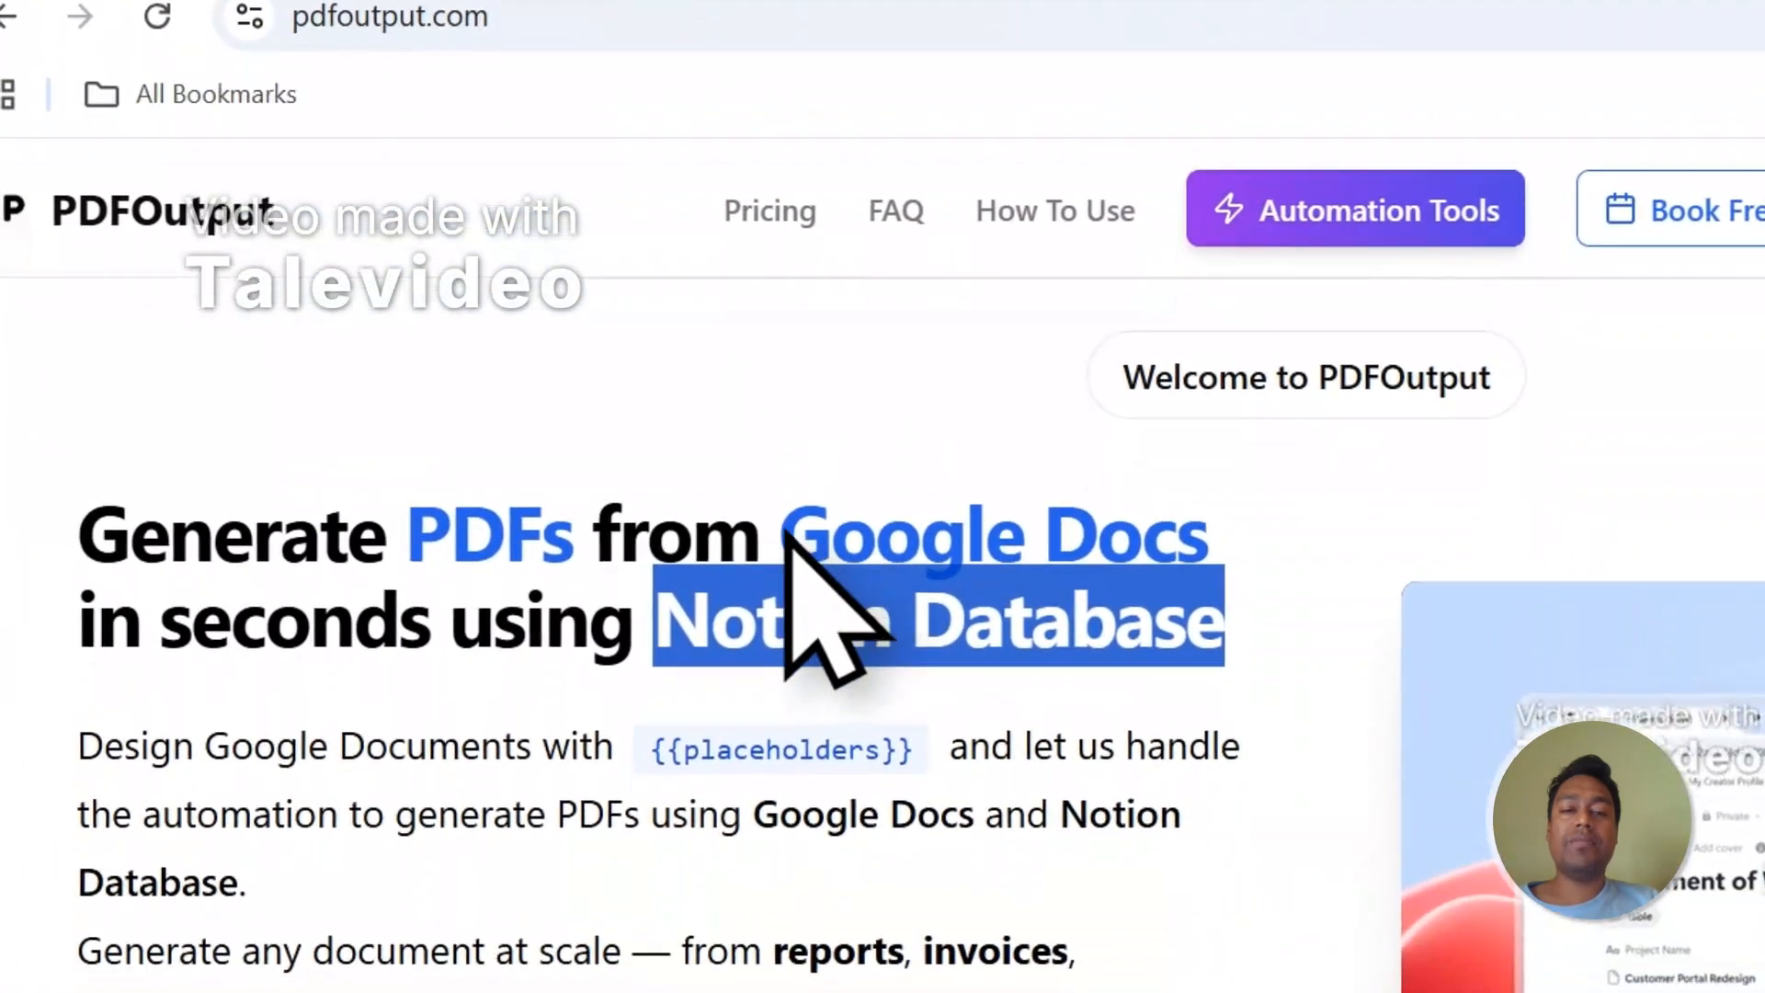
Step: Read the landing page's headline about Google Docs and Notion Database and the list of supported document types
{"action": "left_click_drag", "start_coordinate": [787, 531], "coordinate": [1255, 543]}
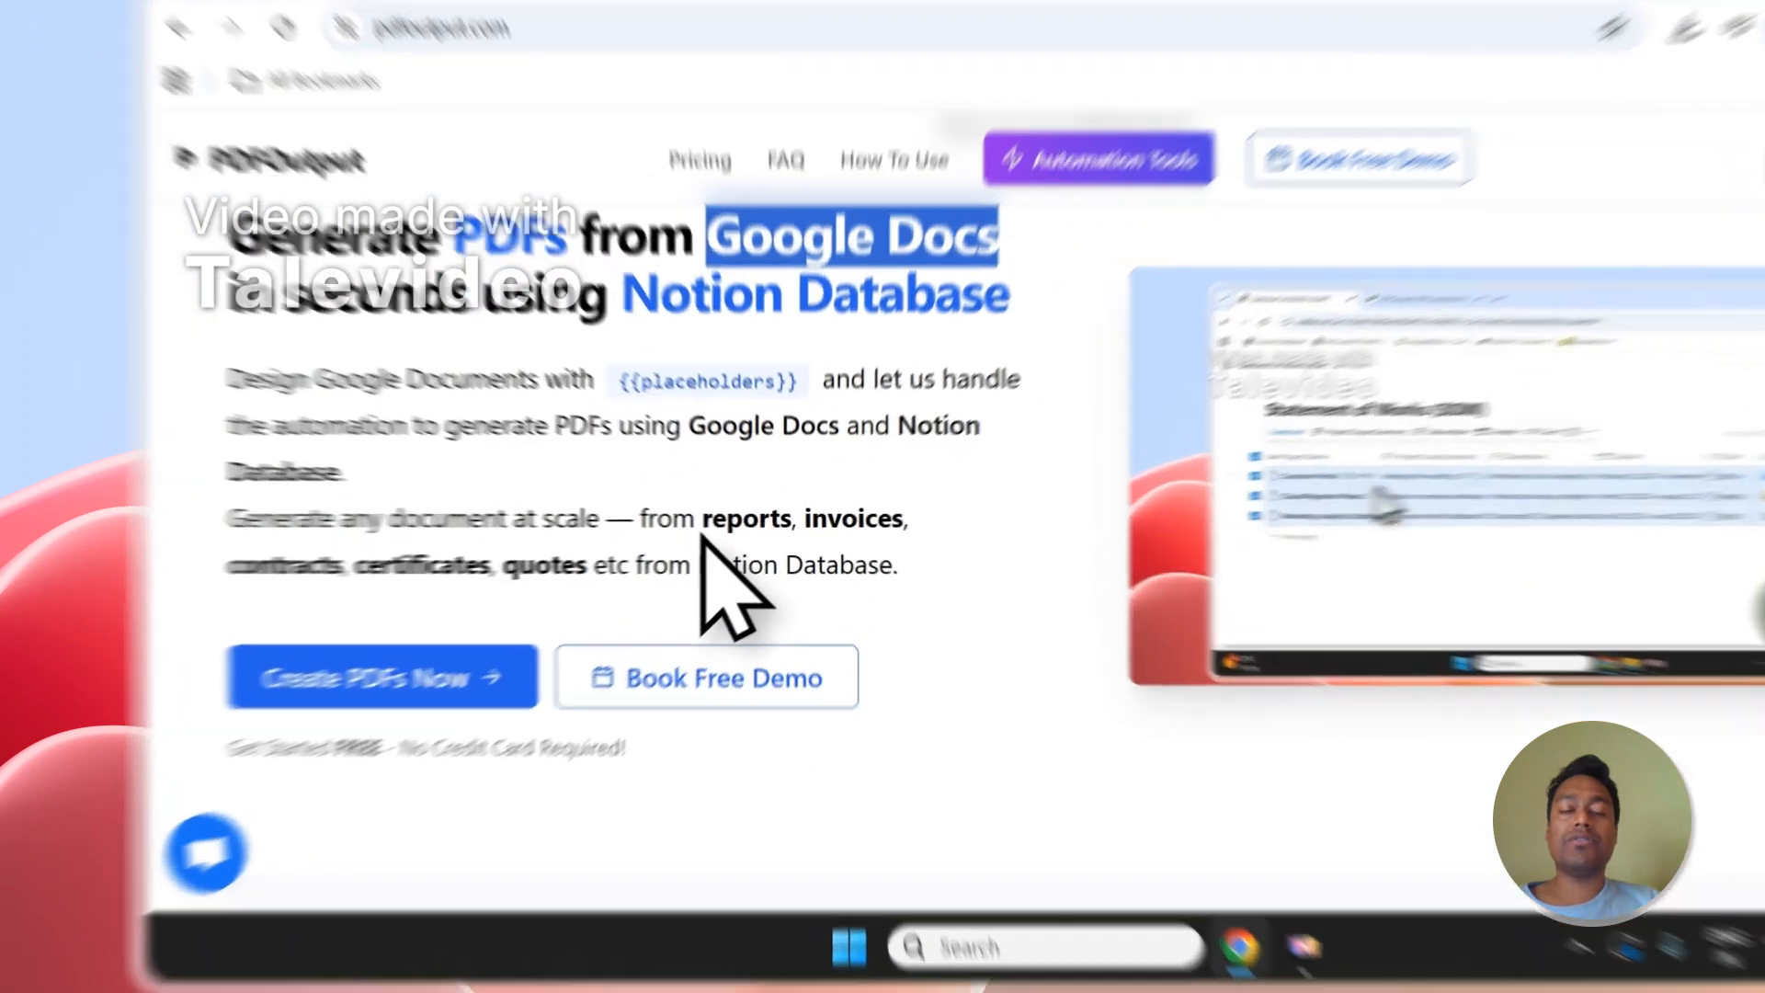
{"action": "left_click_drag", "start_coordinate": [603, 541], "coordinate": [555, 574]}
{"action": "left_click_drag", "start_coordinate": [832, 528], "coordinate": [735, 558]}
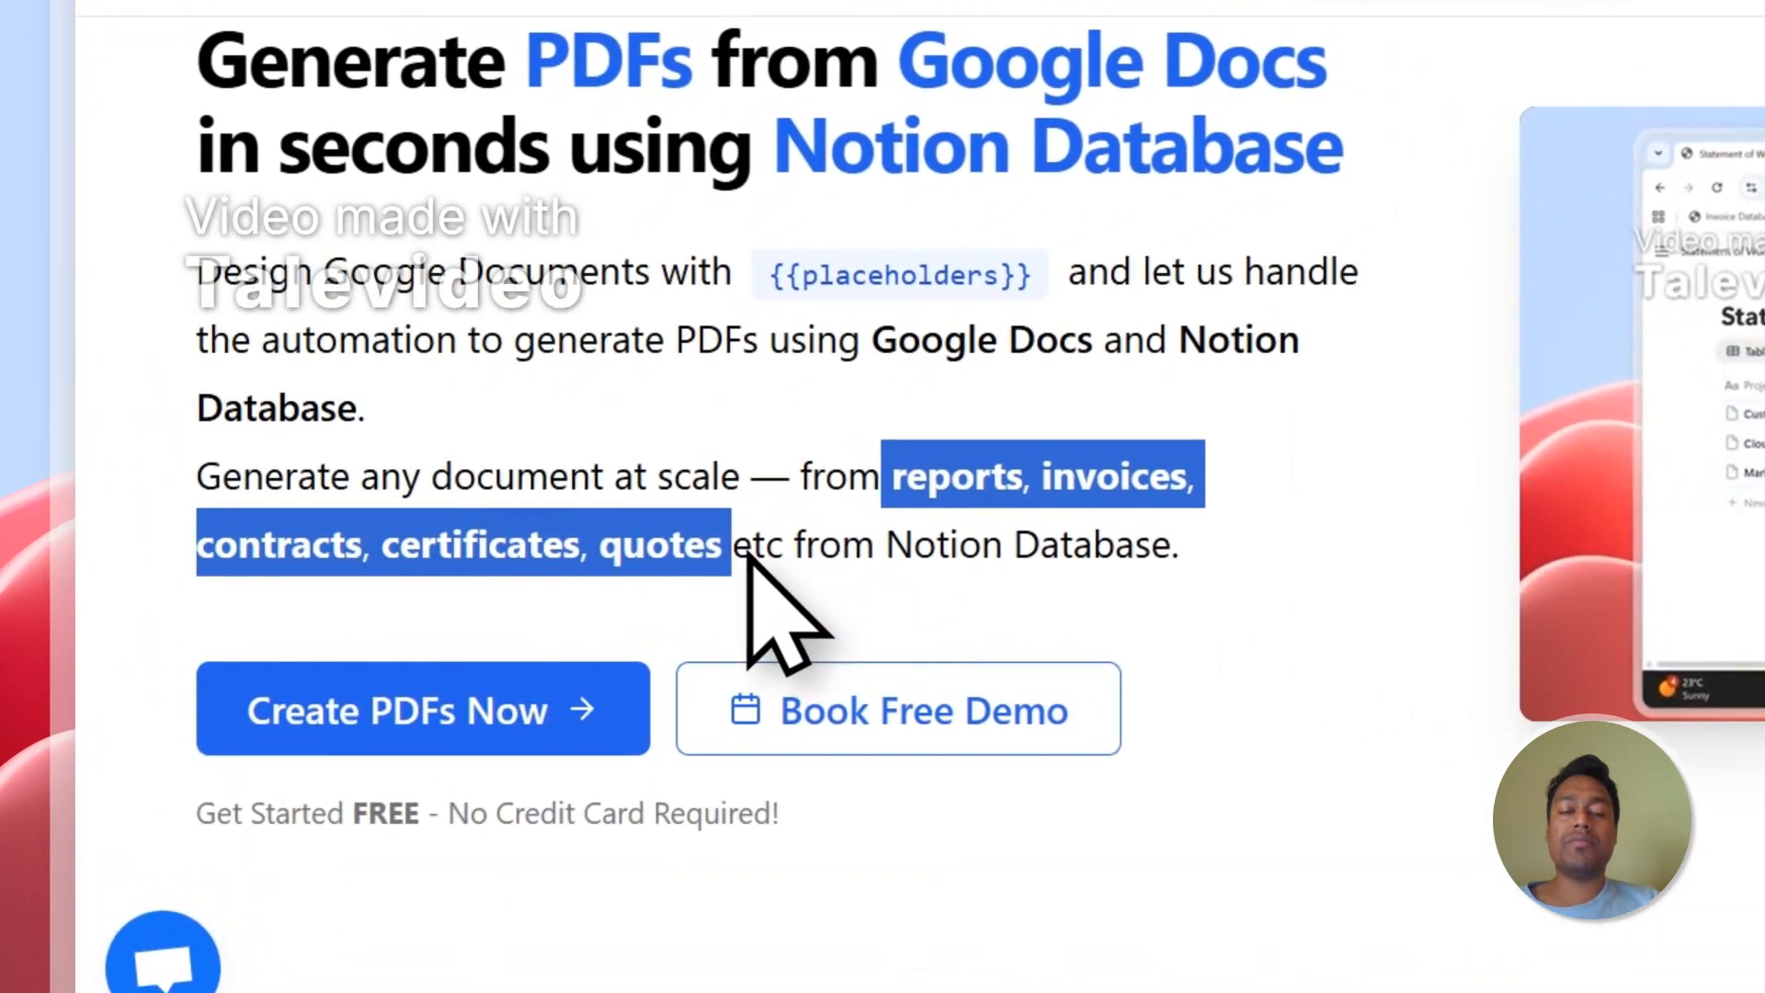
{"action": "scroll", "coordinate": [984, 394], "scroll_direction": "up", "scroll_amount": 2}
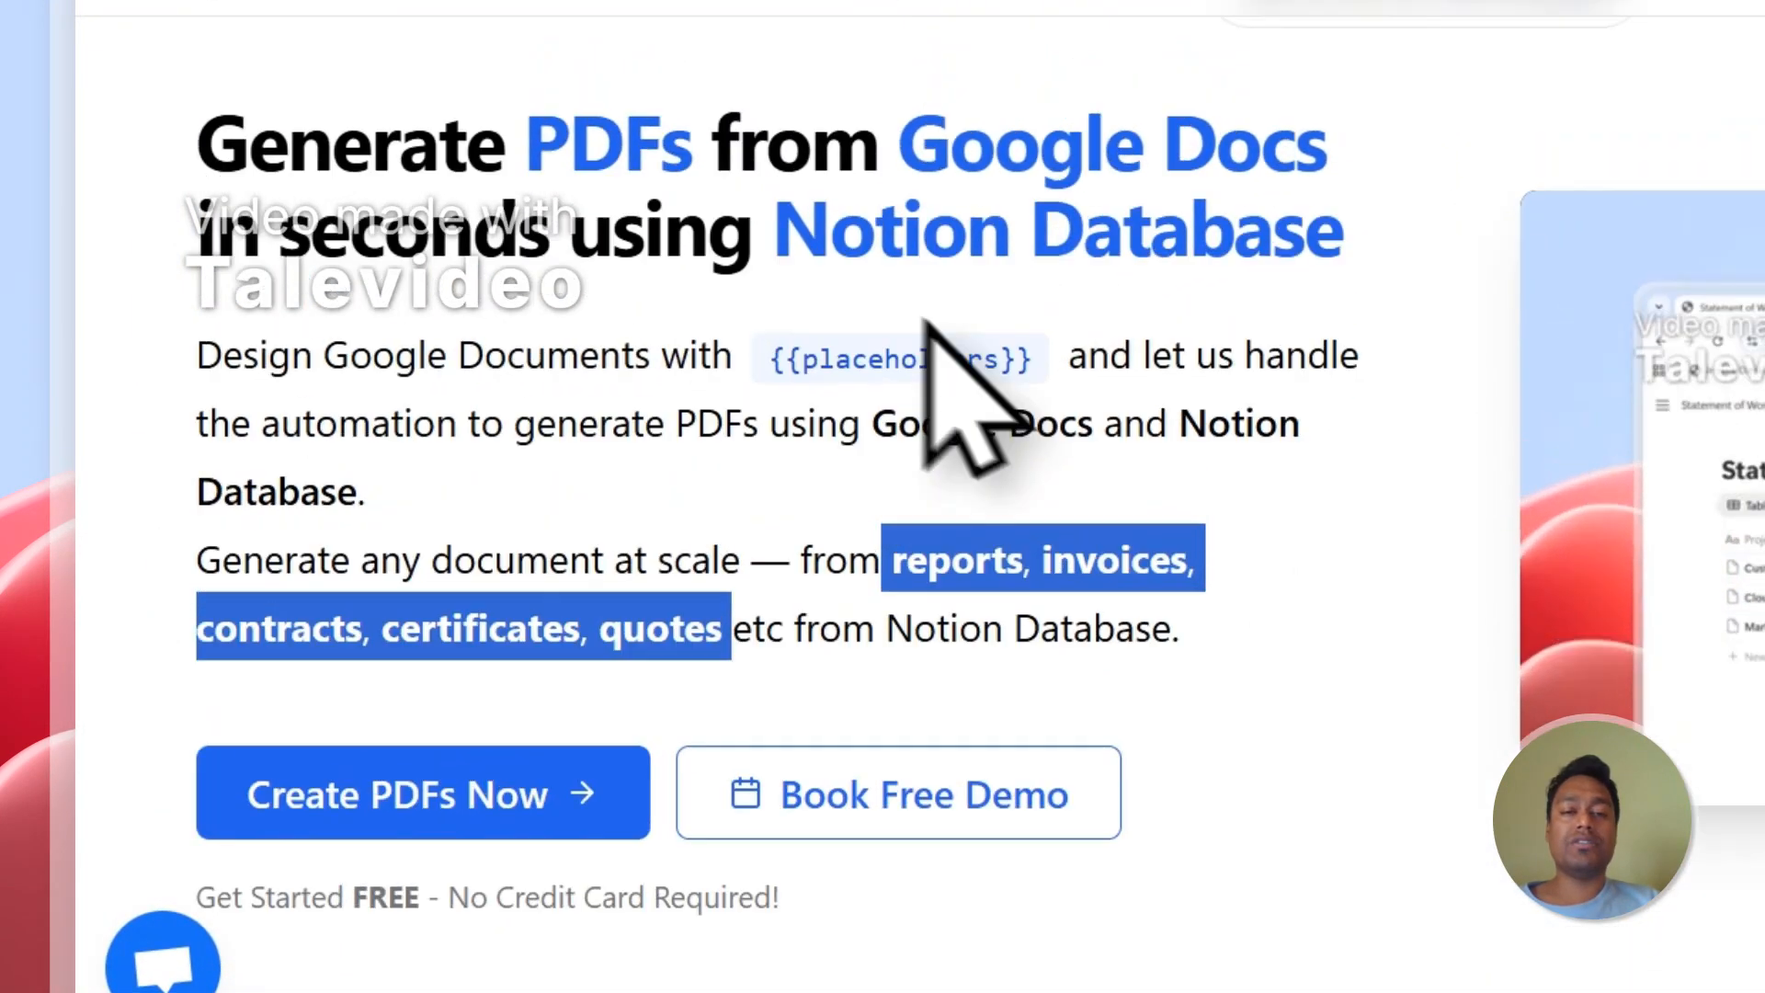
Step: Sign in to PDFOutput with the existing Google account and grant the requested access
{"action": "scroll", "coordinate": [972, 338], "scroll_direction": "down", "scroll_amount": 10}
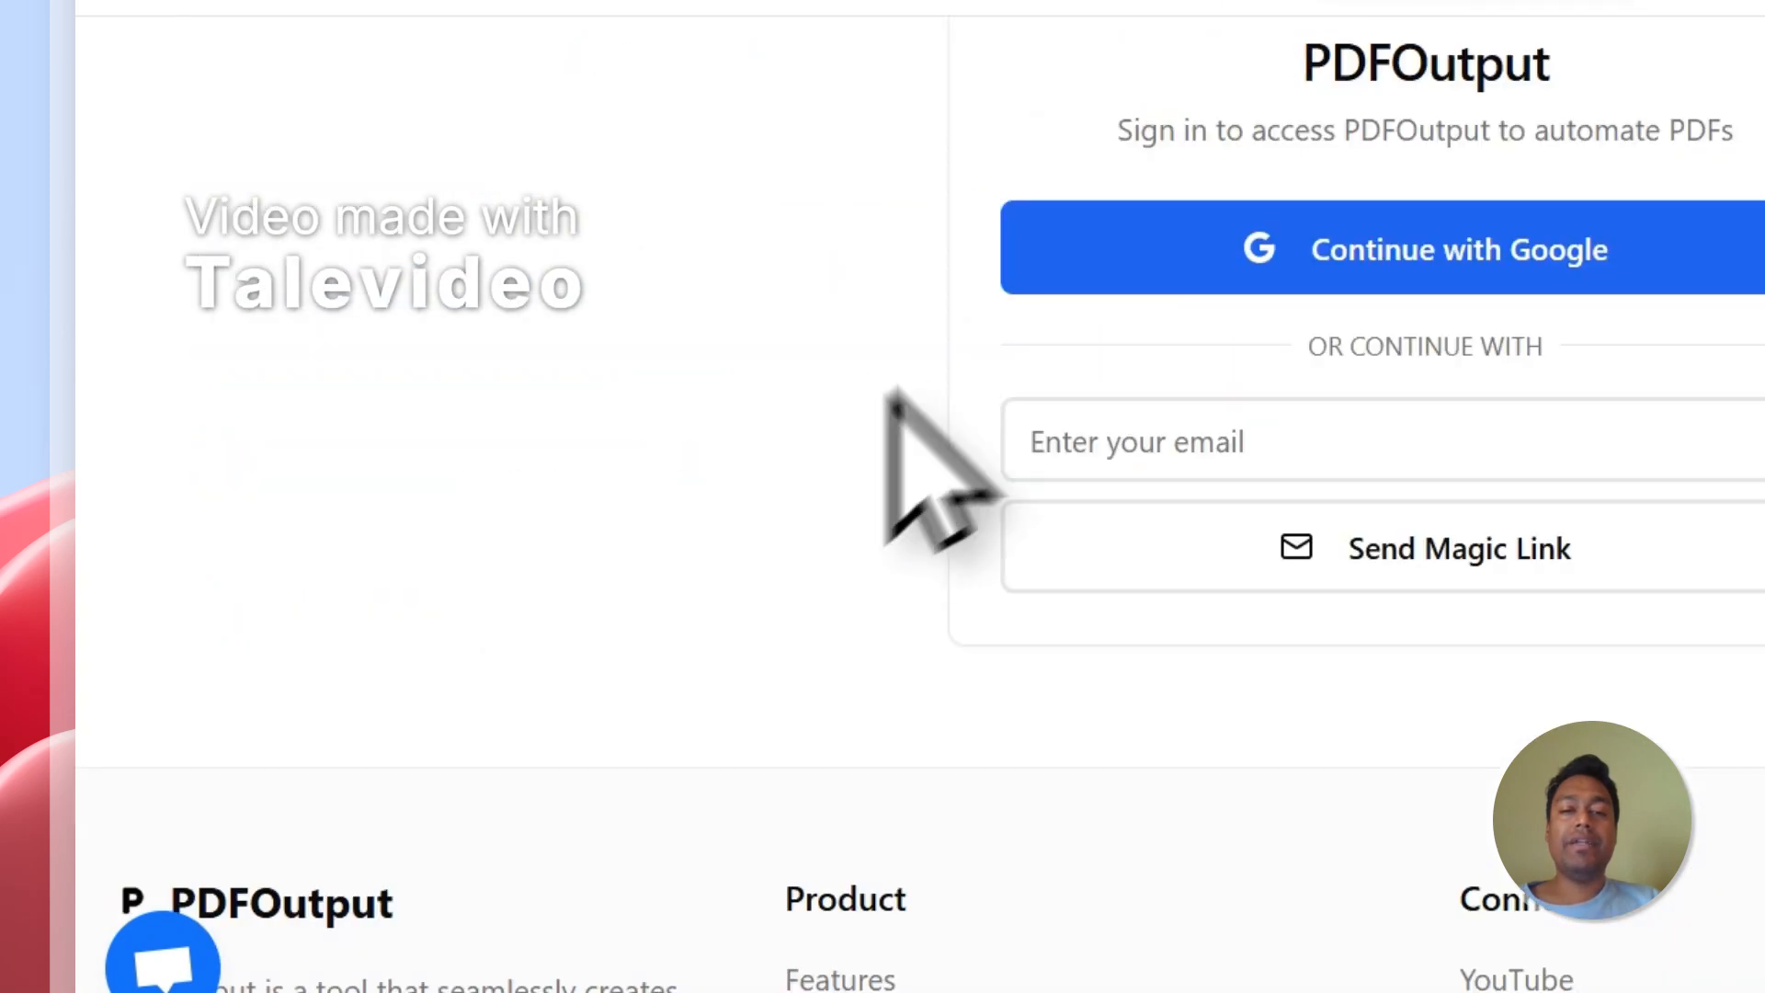
{"action": "scroll", "coordinate": [1124, 404], "scroll_direction": "up", "scroll_amount": 4}
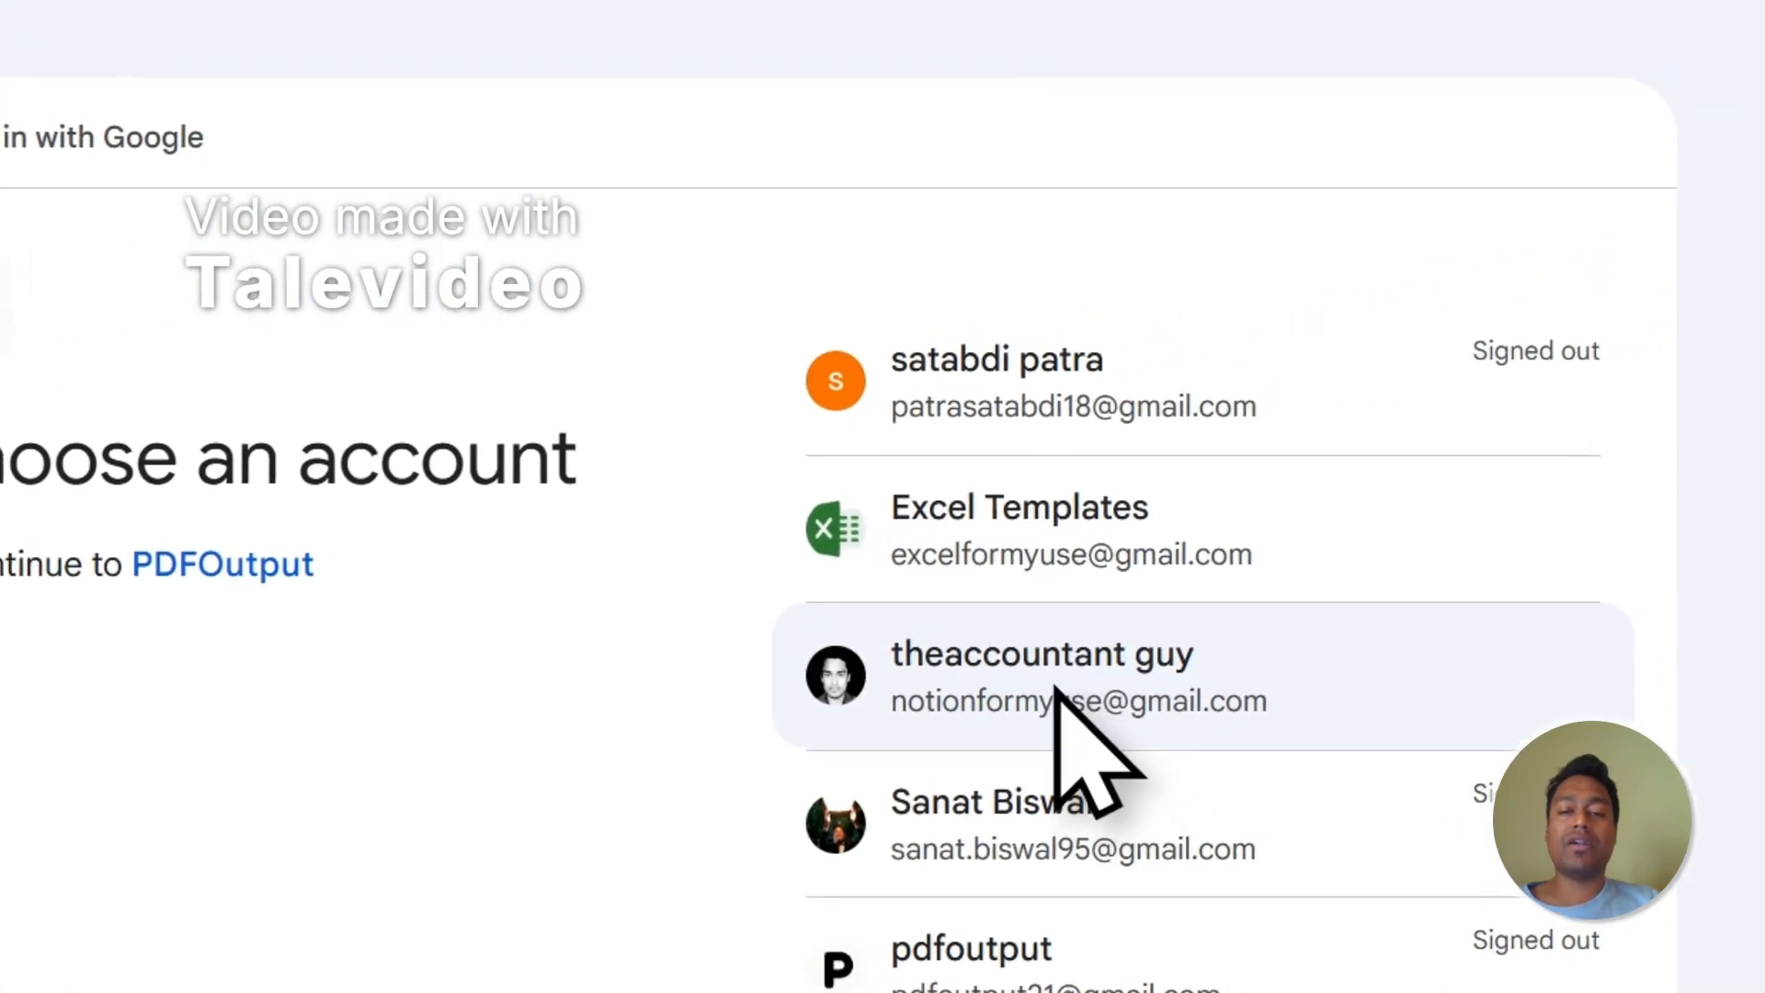
{"action": "left_click", "coordinate": [1041, 690]}
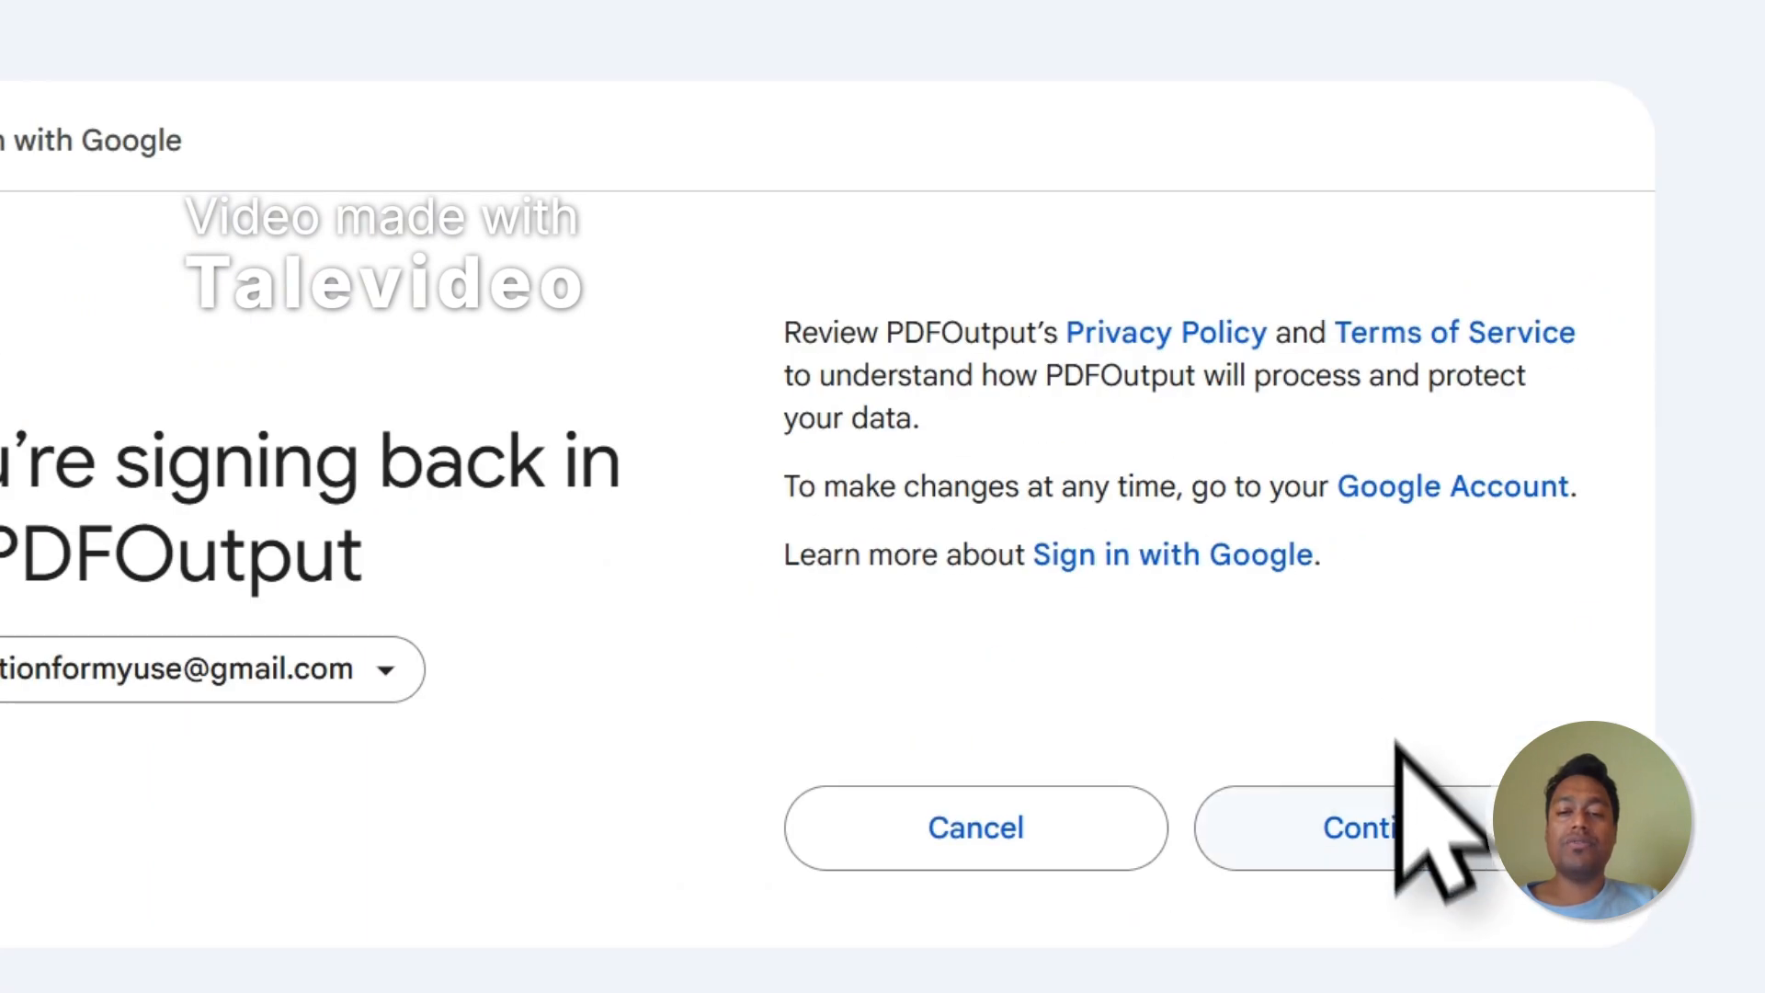
{"action": "left_click", "coordinate": [1411, 809]}
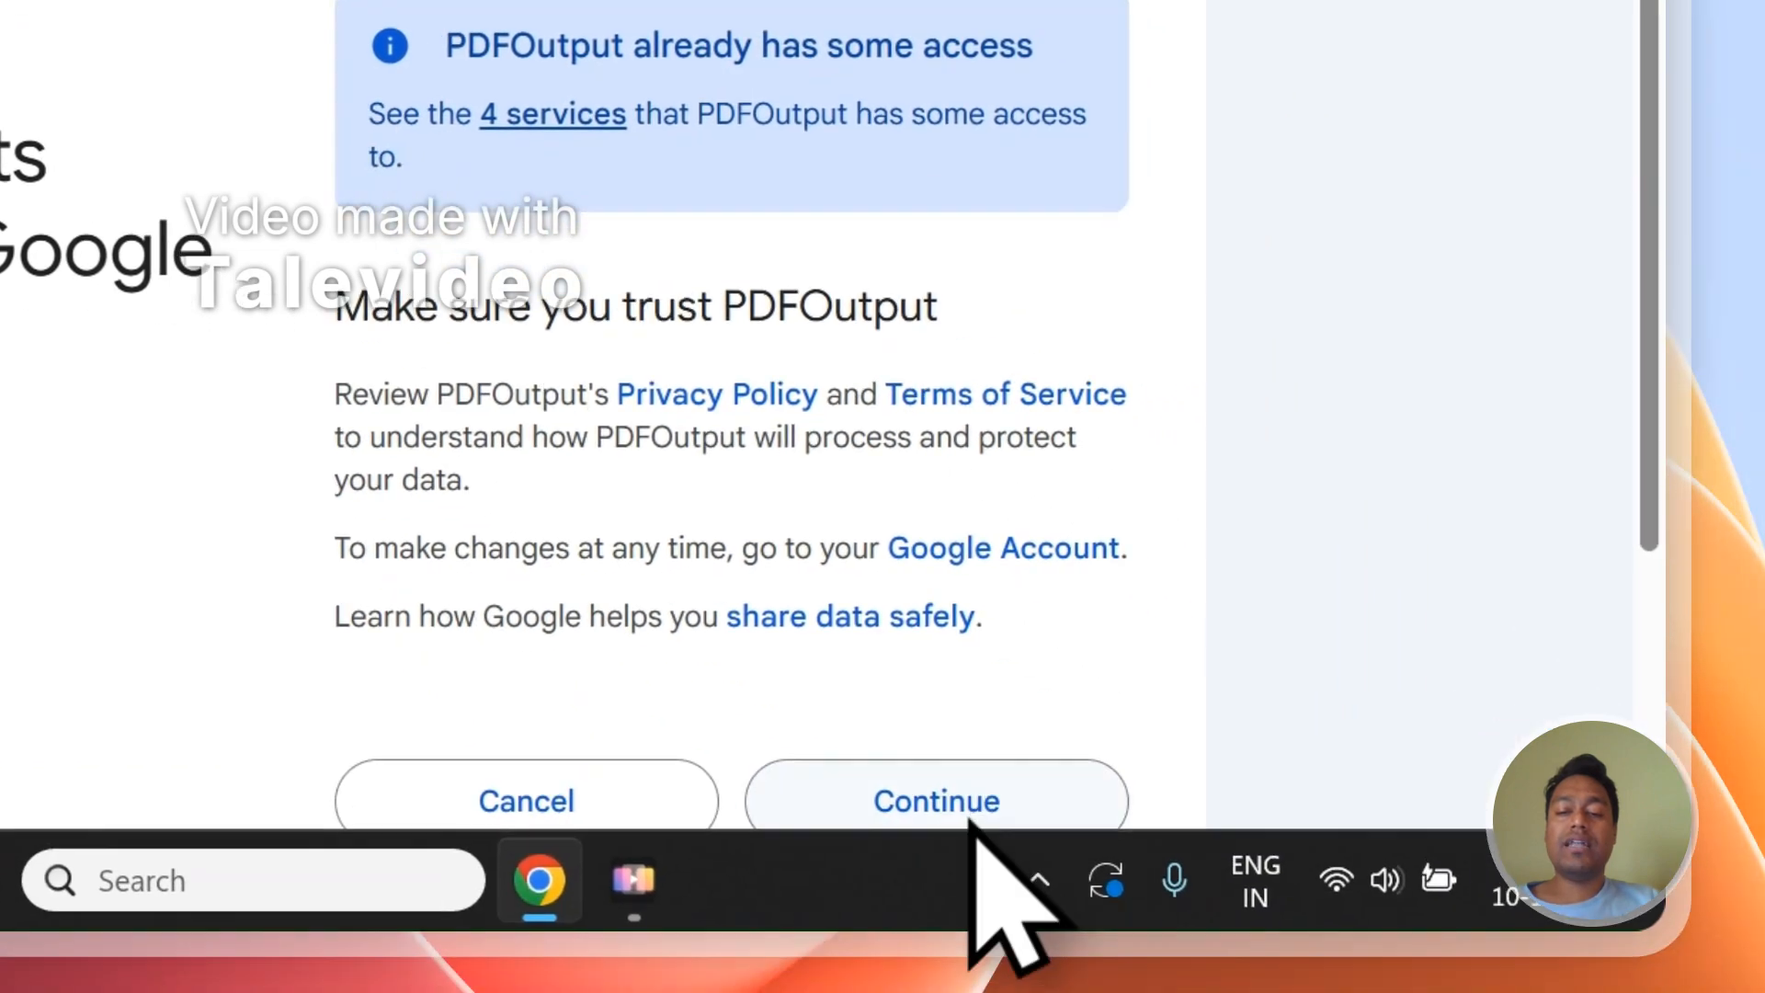
{"action": "left_click", "coordinate": [975, 807]}
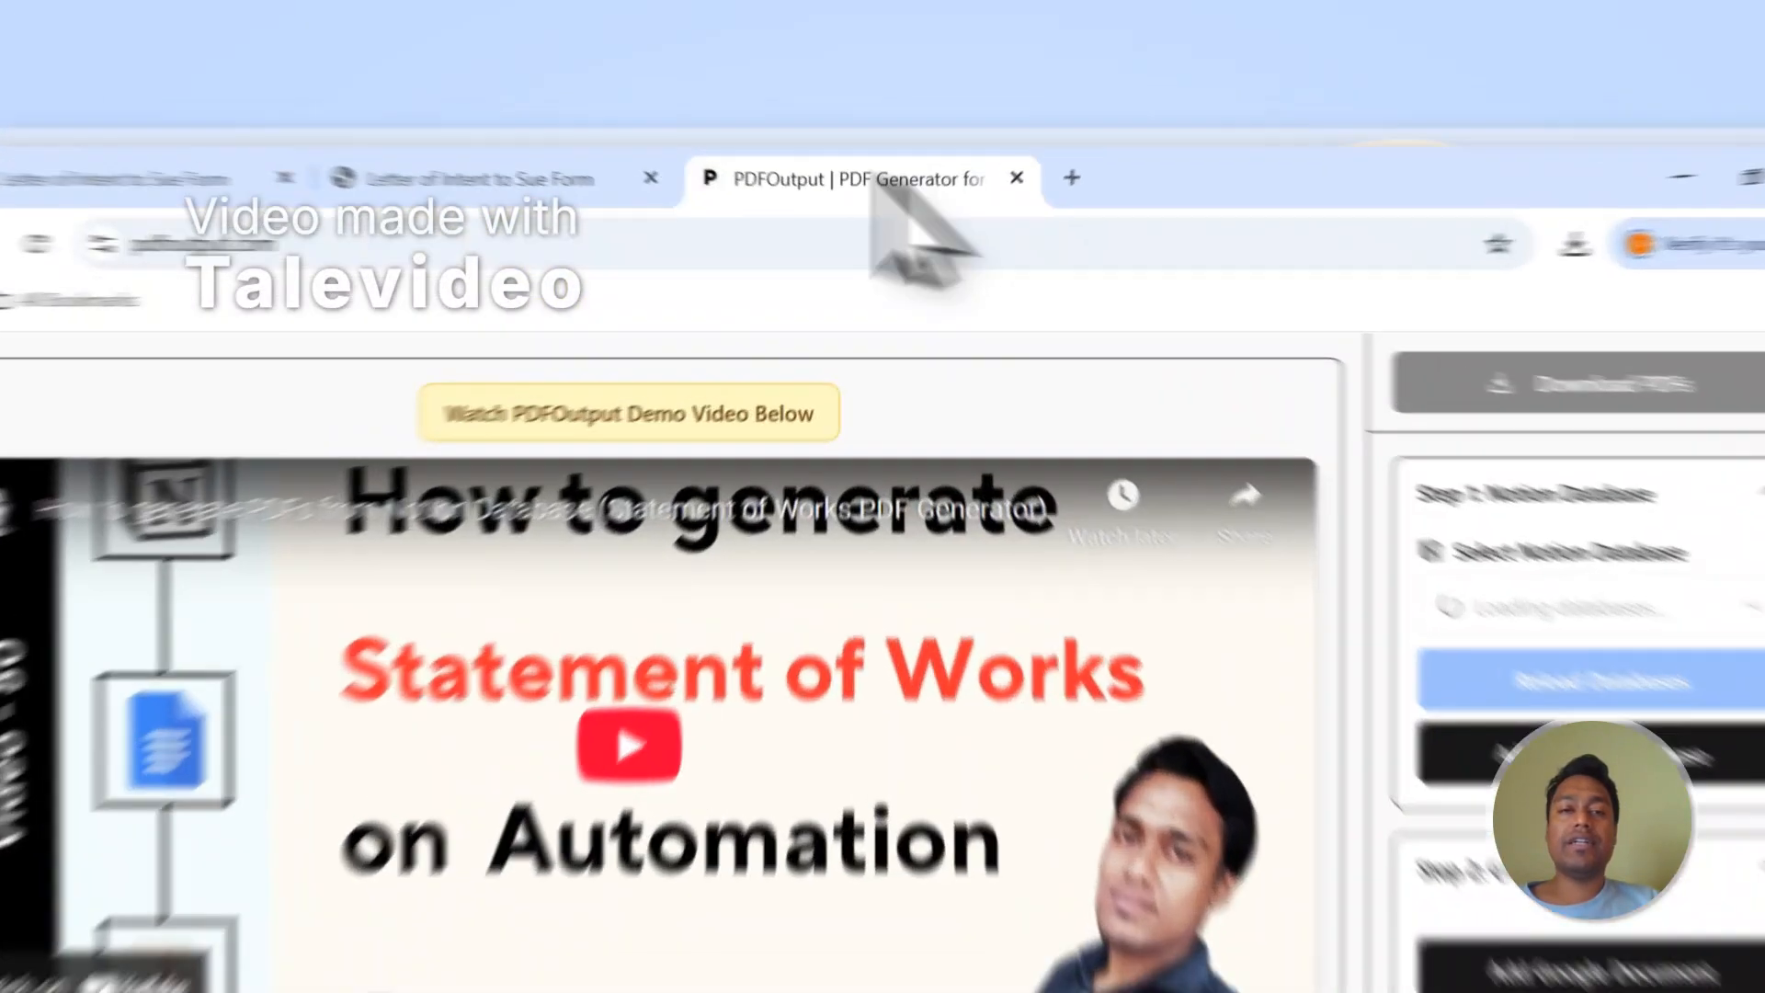
Step: Look over the Notion form page and PDFOutput's Notion database, Google document and mapping sections
{"action": "left_click", "coordinate": [607, 134]}
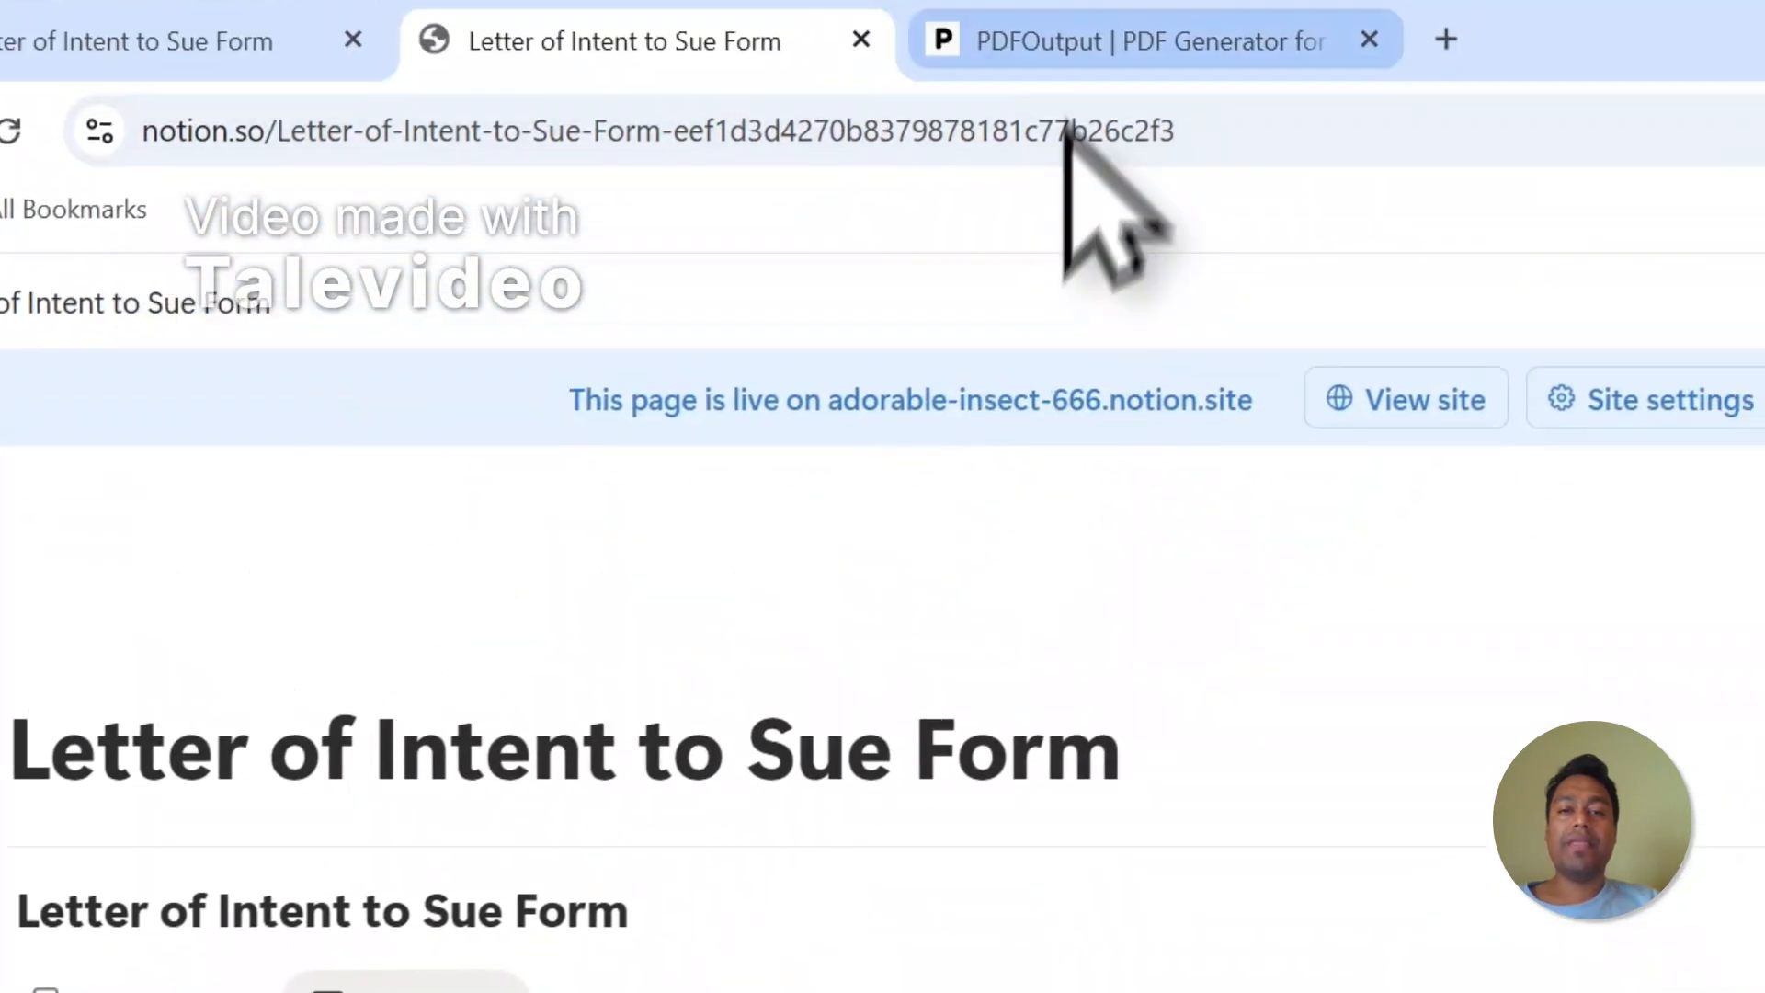
{"action": "left_click", "coordinate": [1108, 41]}
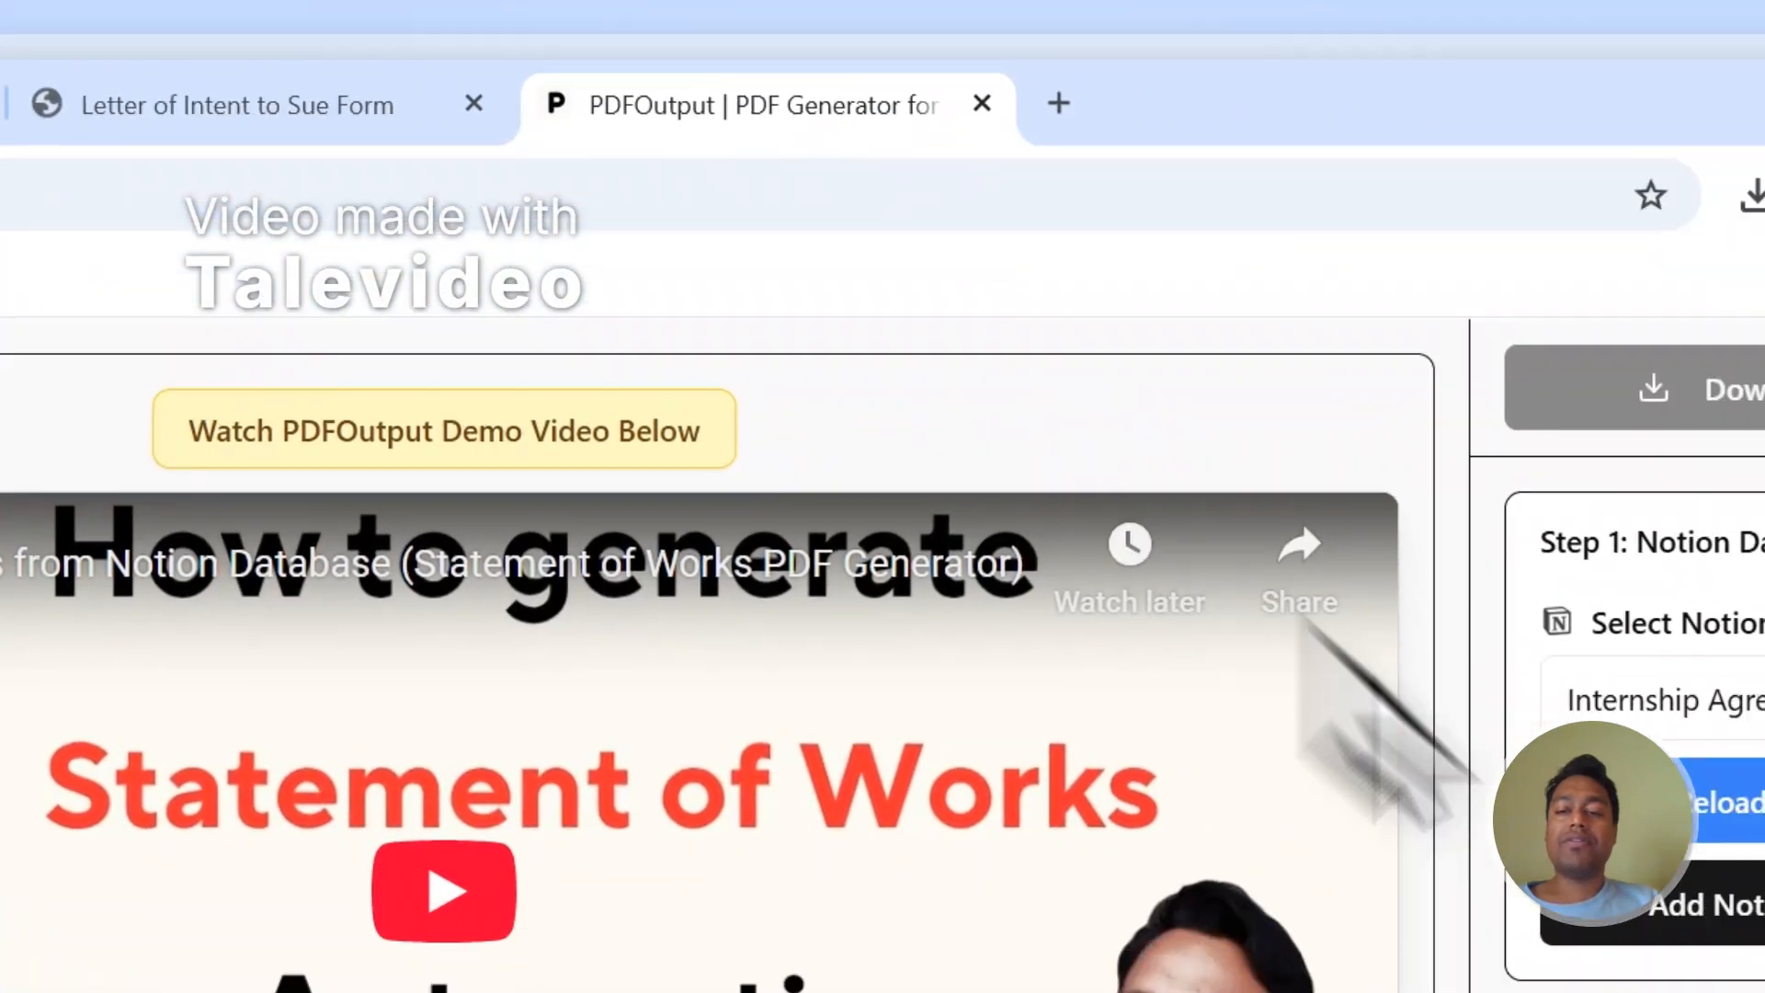
{"action": "scroll", "coordinate": [1297, 736], "scroll_direction": "down", "scroll_amount": 2}
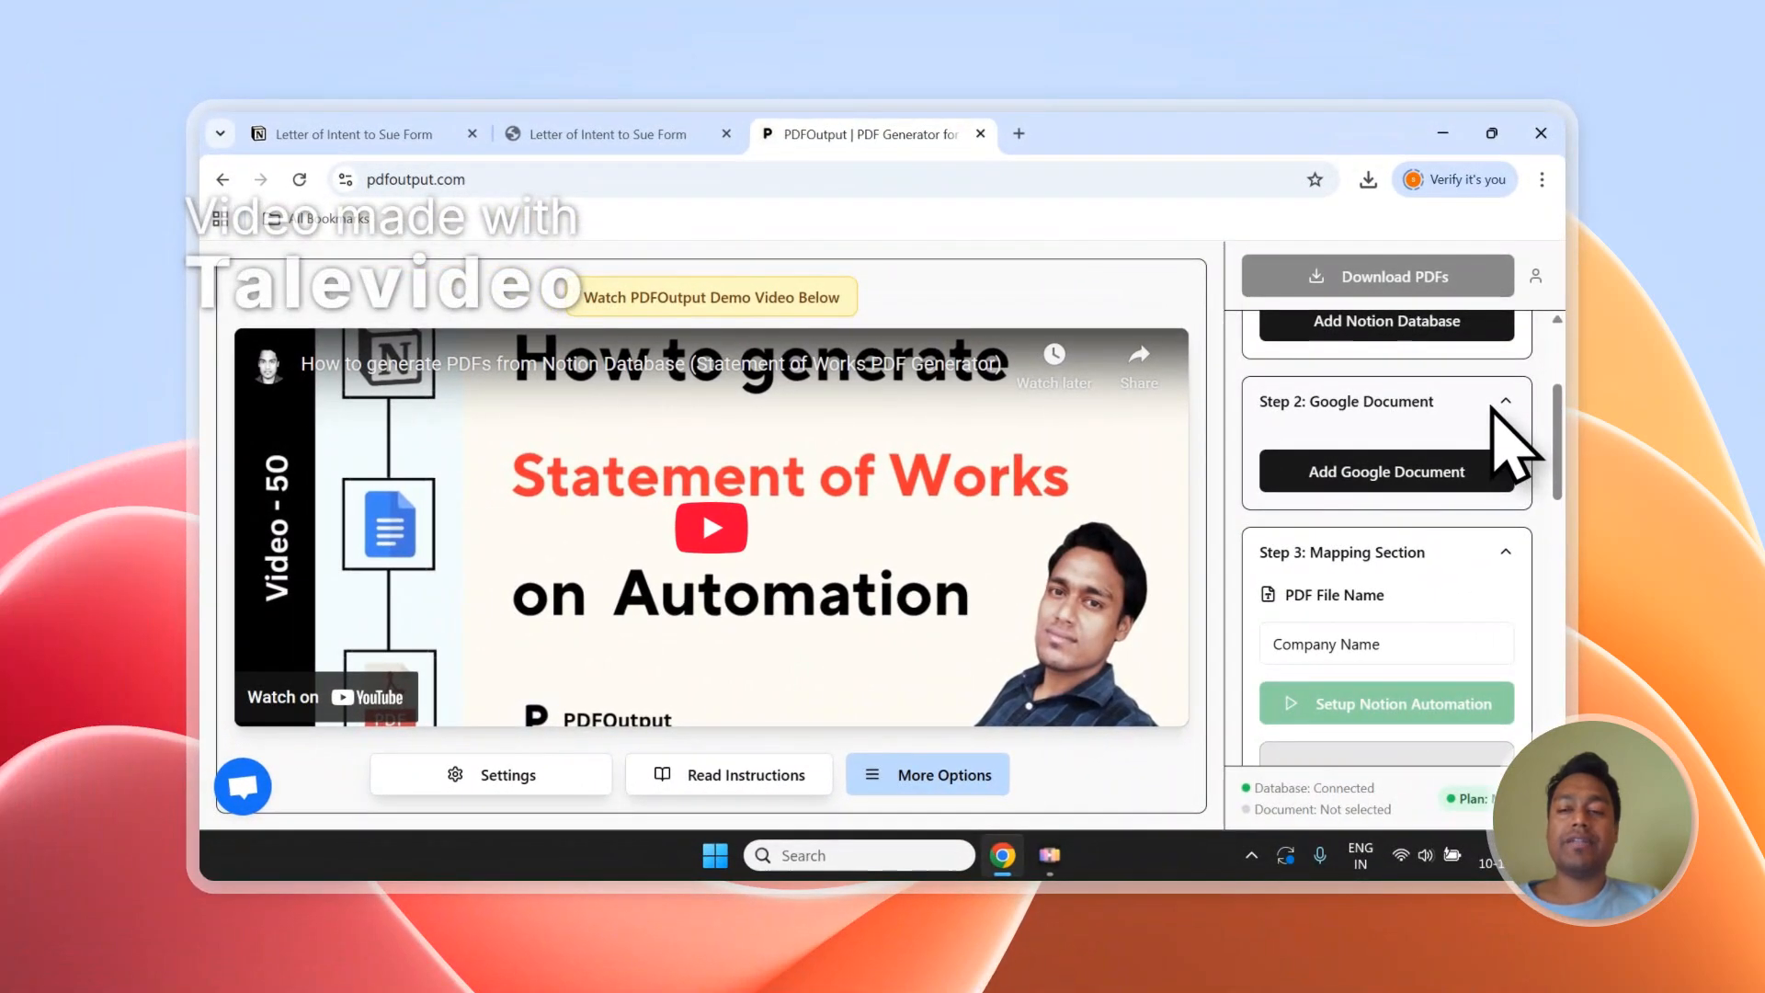
{"action": "scroll", "coordinate": [1494, 409], "scroll_direction": "down", "scroll_amount": 6}
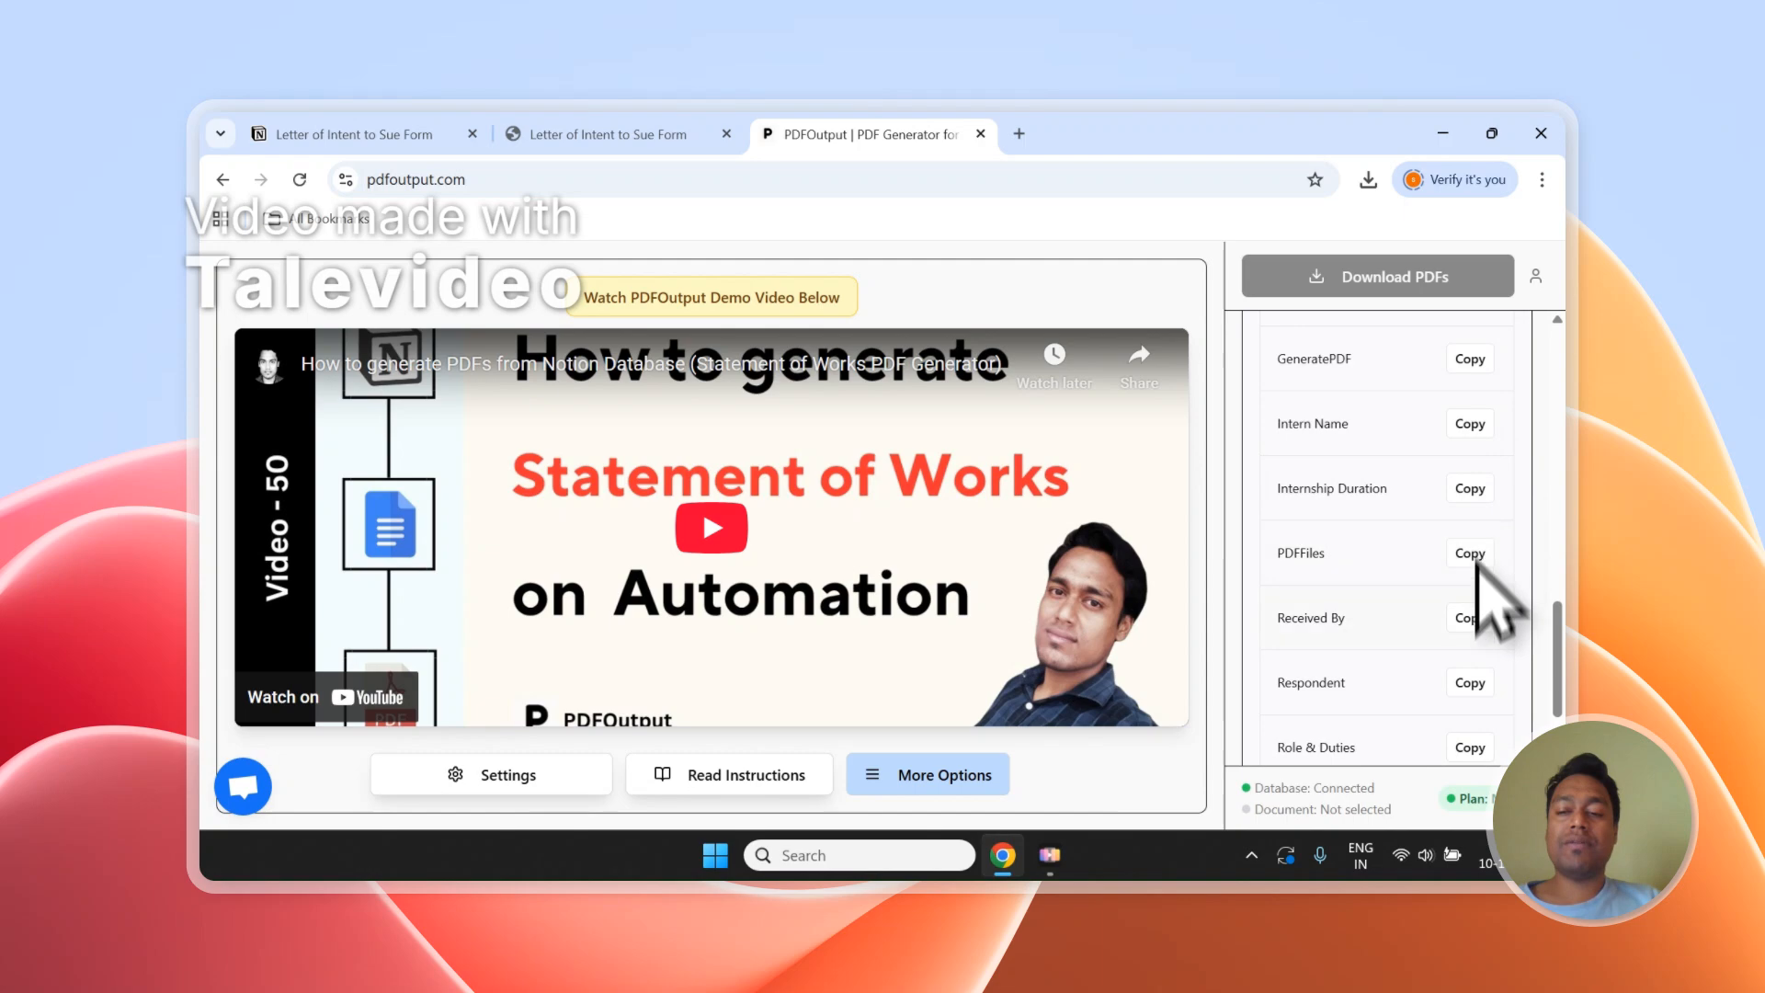
{"action": "scroll", "coordinate": [1418, 571], "scroll_direction": "up", "scroll_amount": 8}
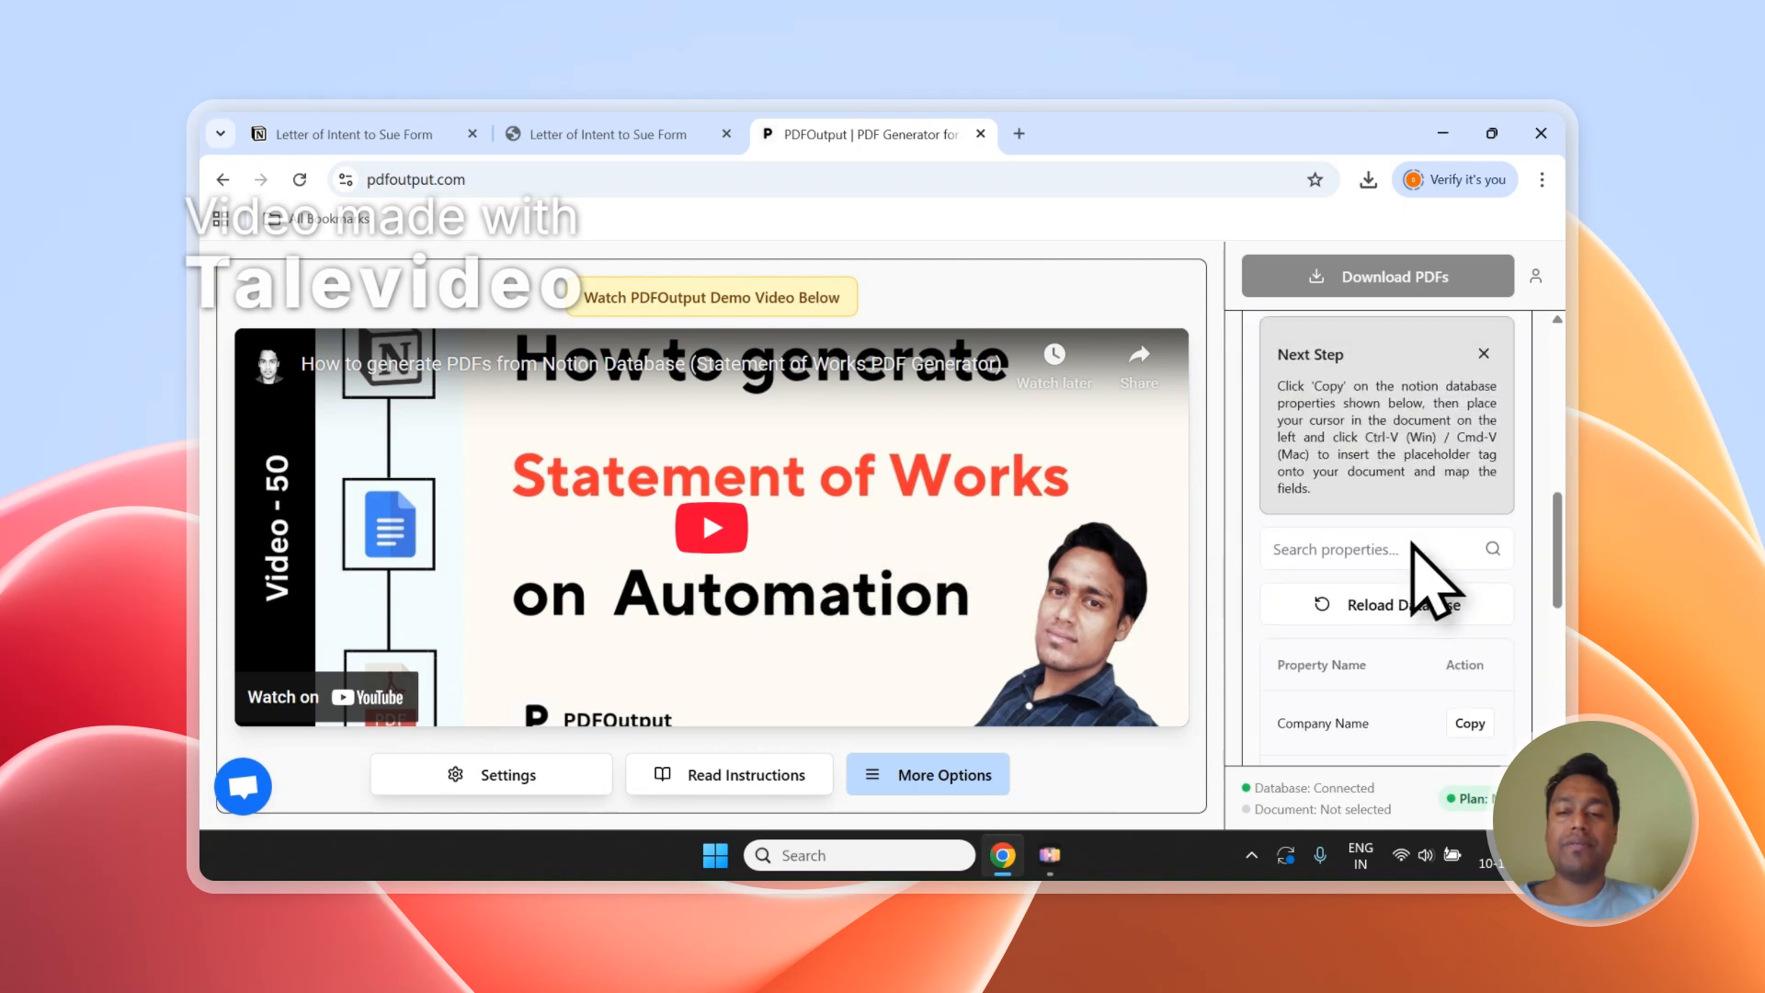
Step: Start adding a Notion database to PDFOutput, and copy the title "Letter of Intent to Sue Form" from its Notion page
{"action": "left_click", "coordinate": [1404, 539]}
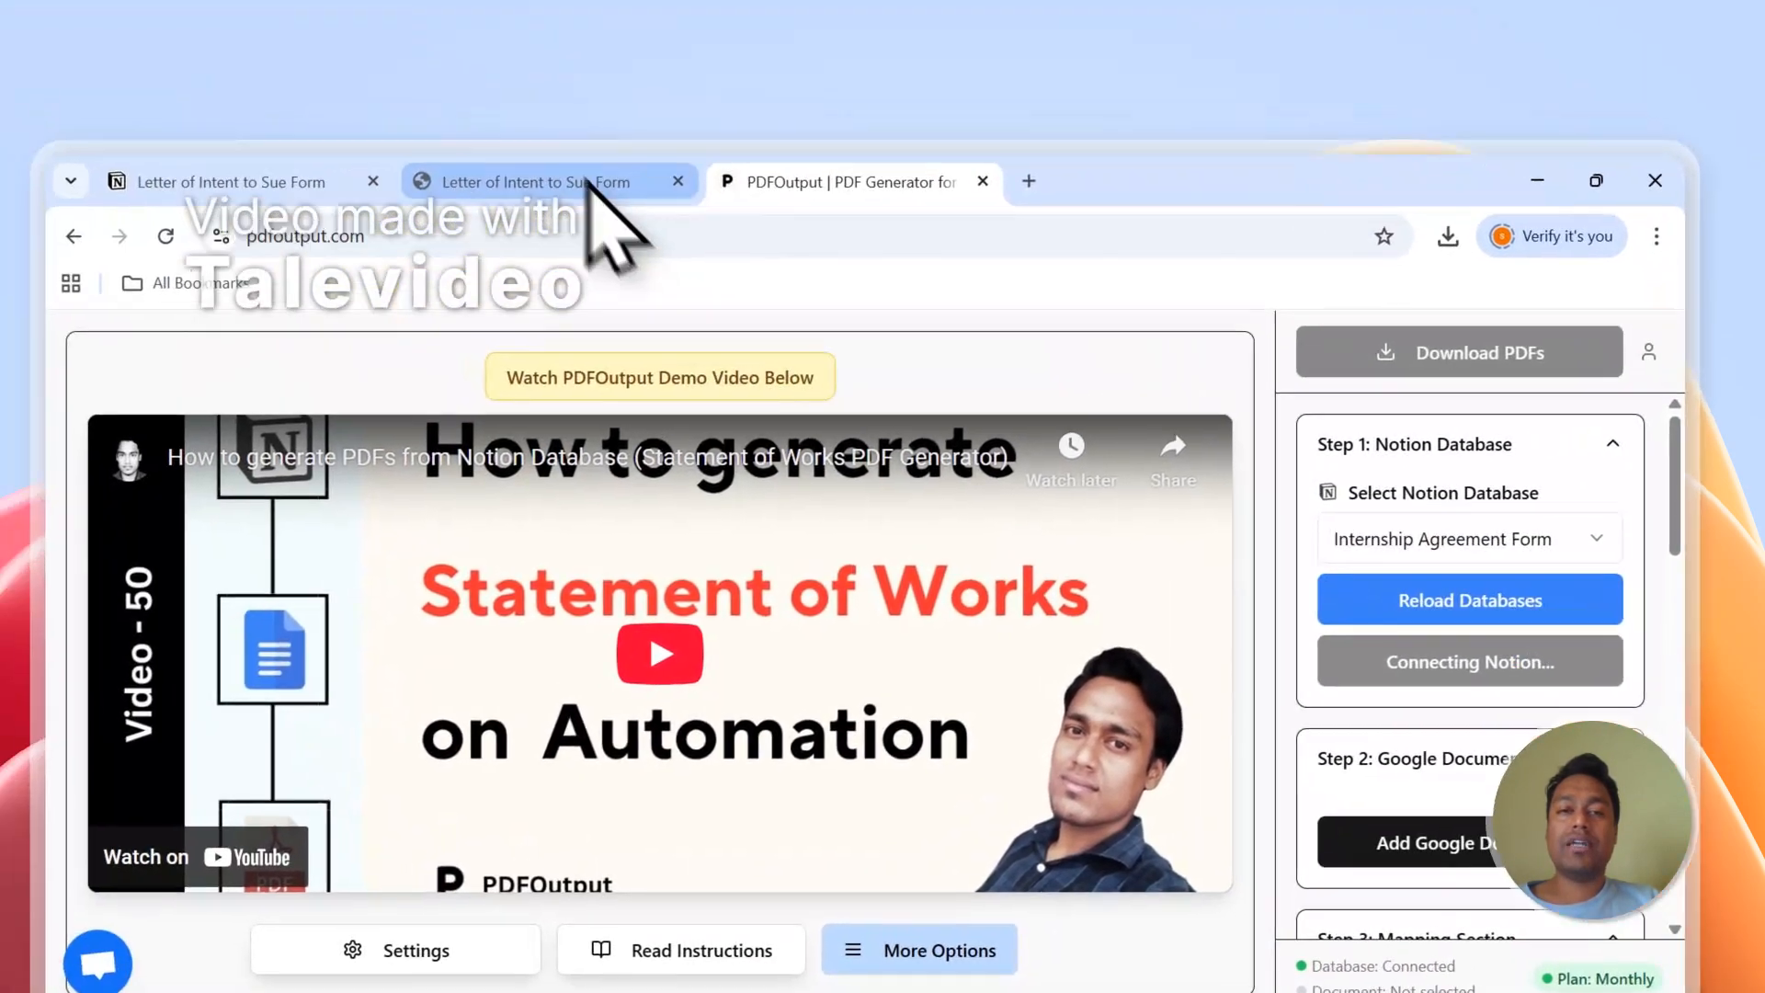
{"action": "left_click", "coordinate": [303, 29]}
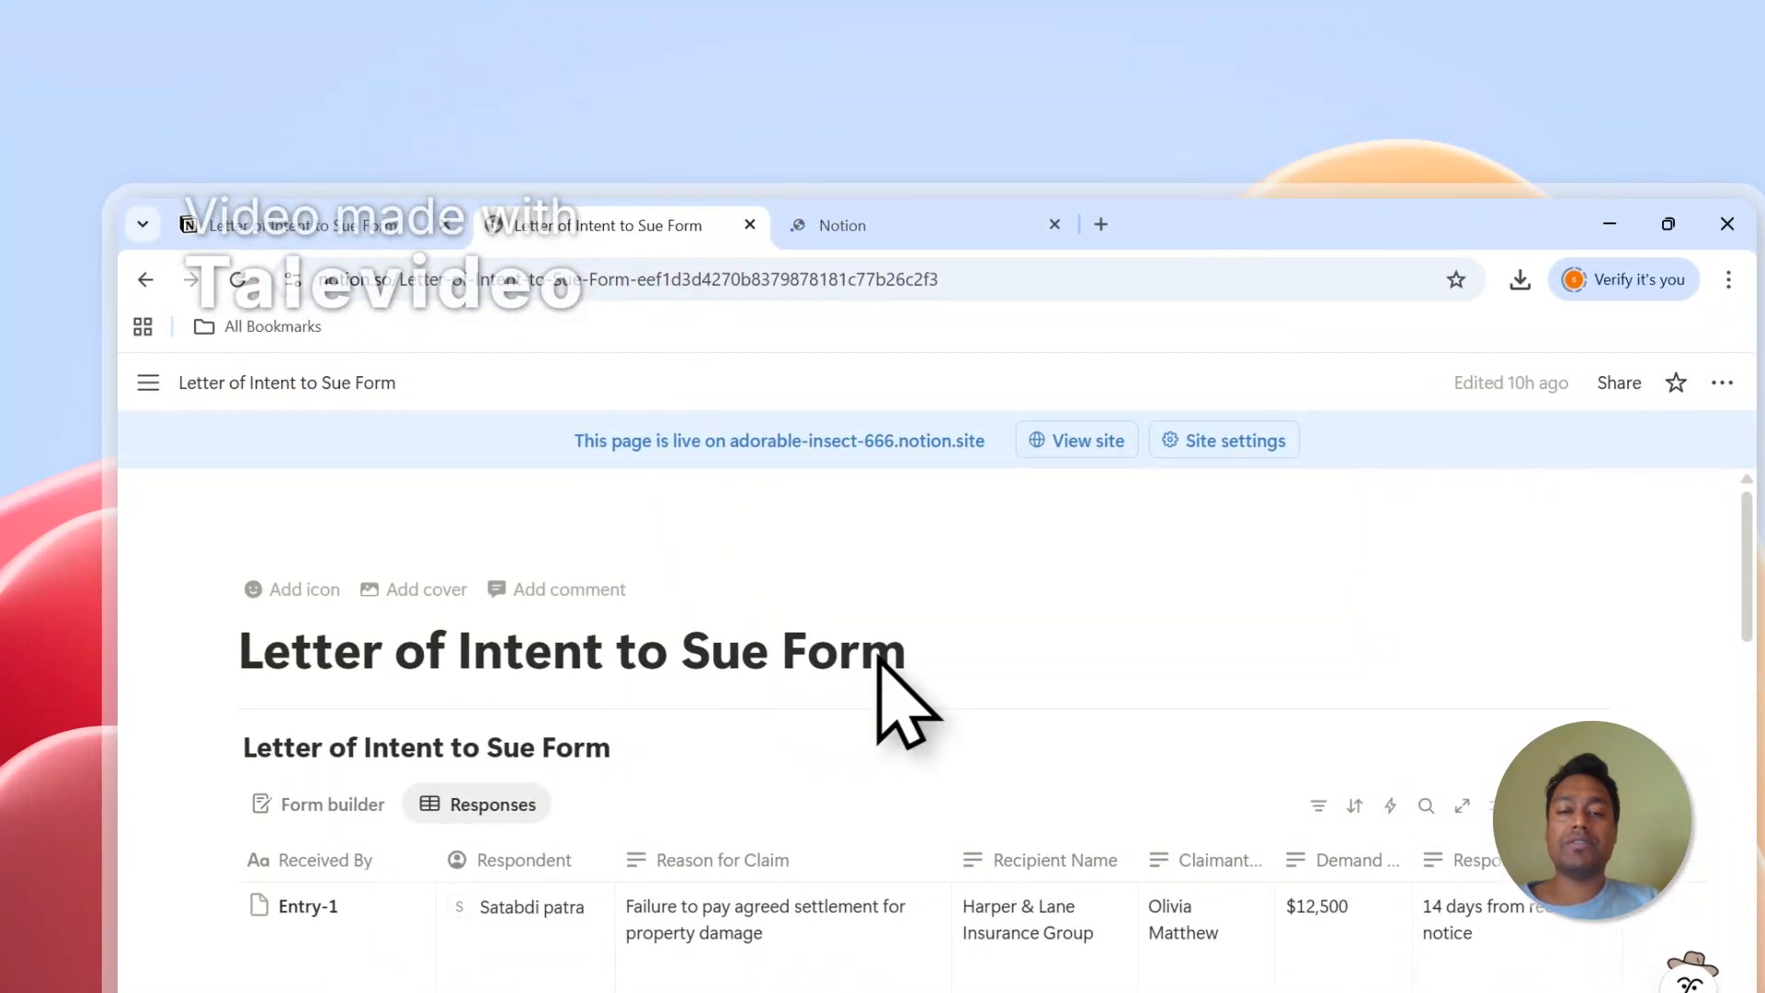
{"action": "right_click", "coordinate": [350, 648]}
{"action": "left_click", "coordinate": [386, 563]}
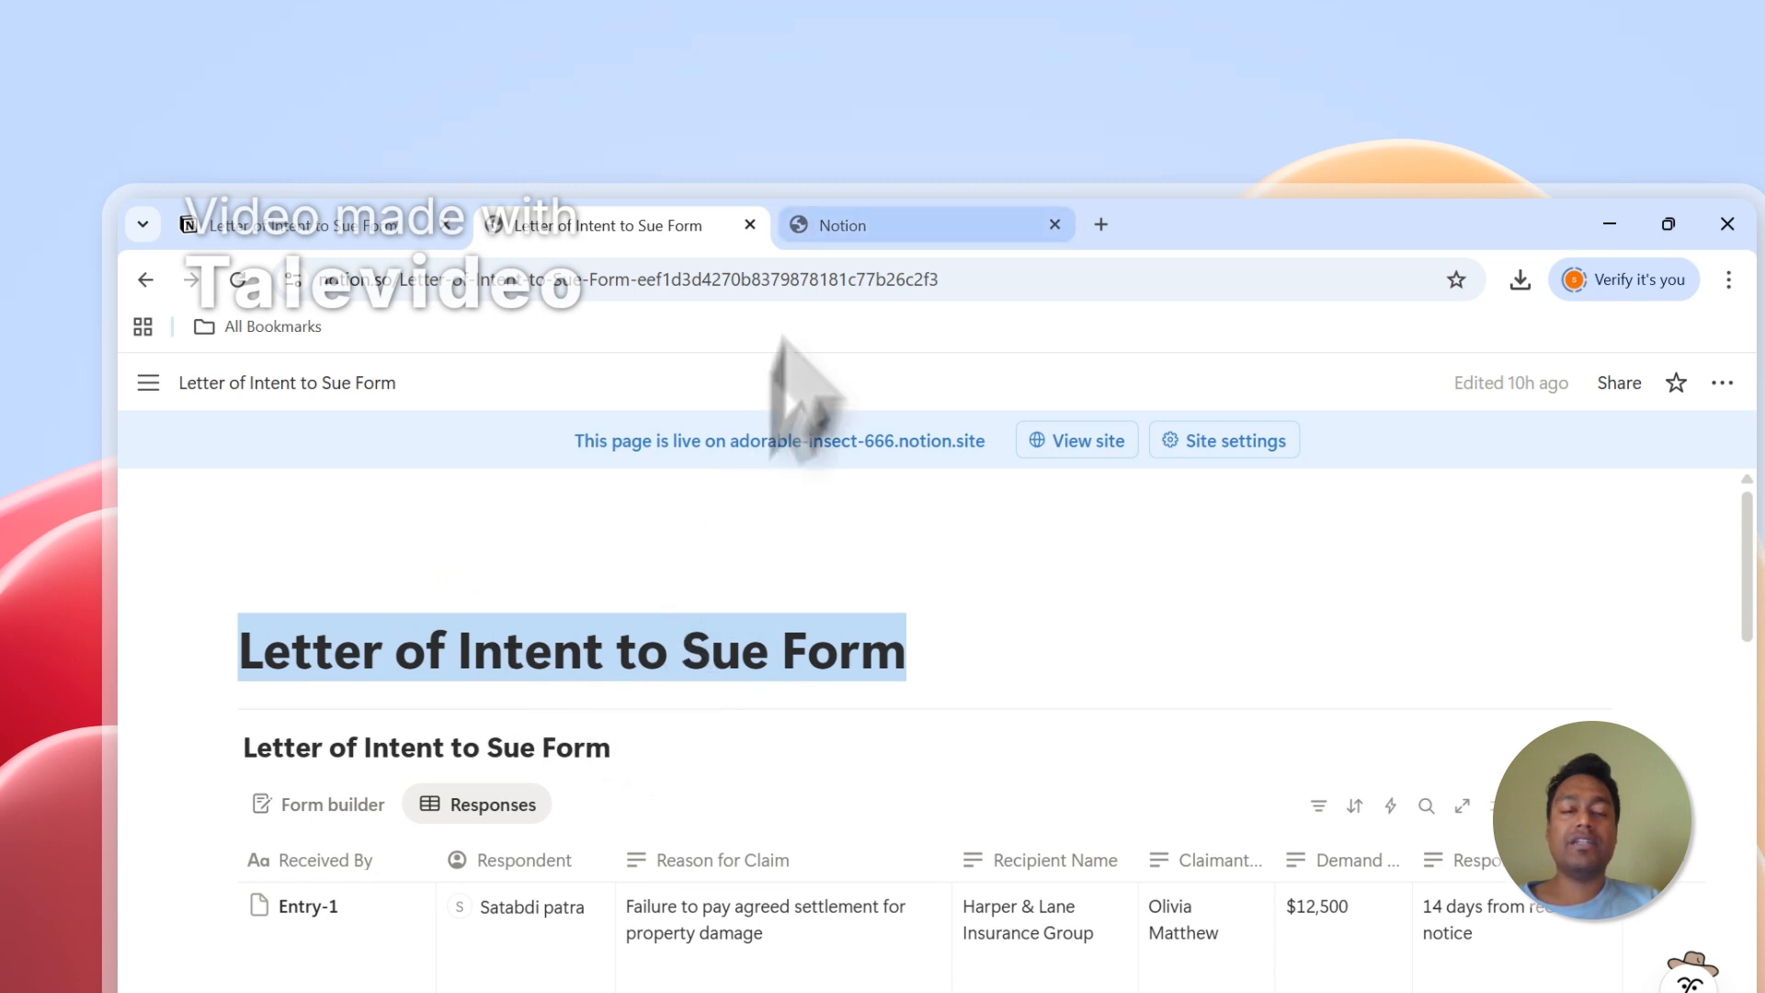
Step: In the Notion connection request, search the pages for "Letter of Intent to Sue Form" and add the top-level page
{"action": "left_click", "coordinate": [837, 225]}
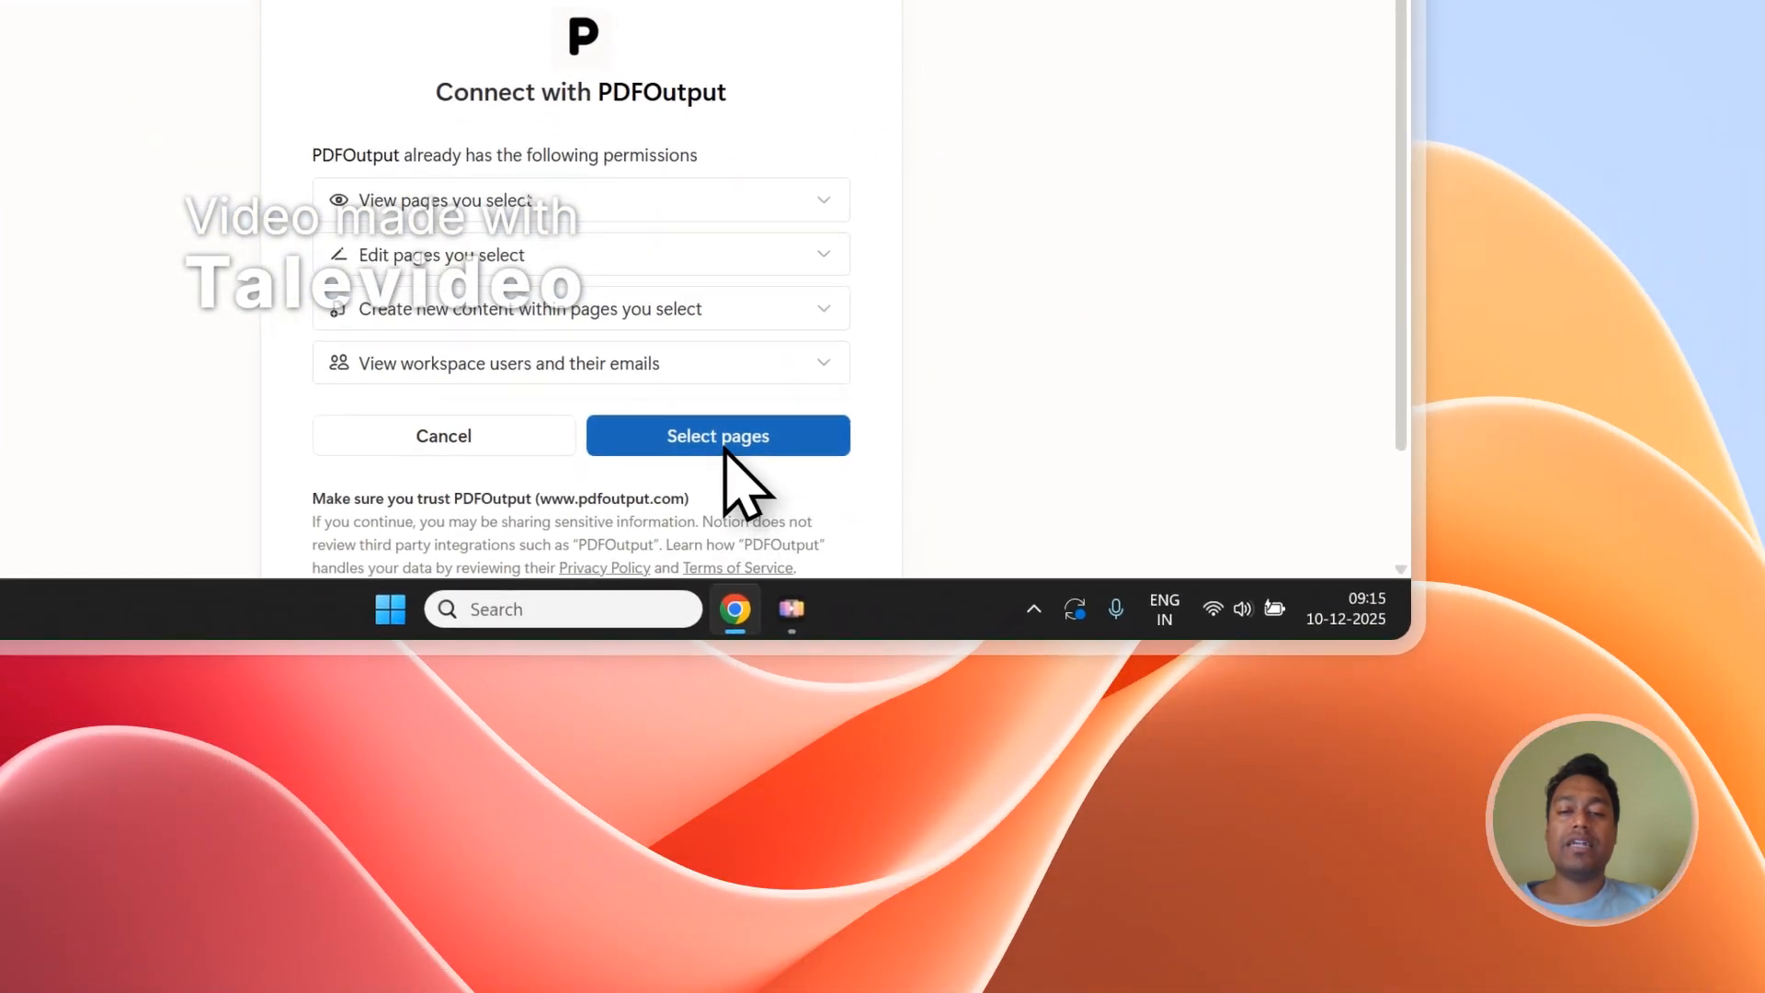
{"action": "left_click", "coordinate": [725, 441]}
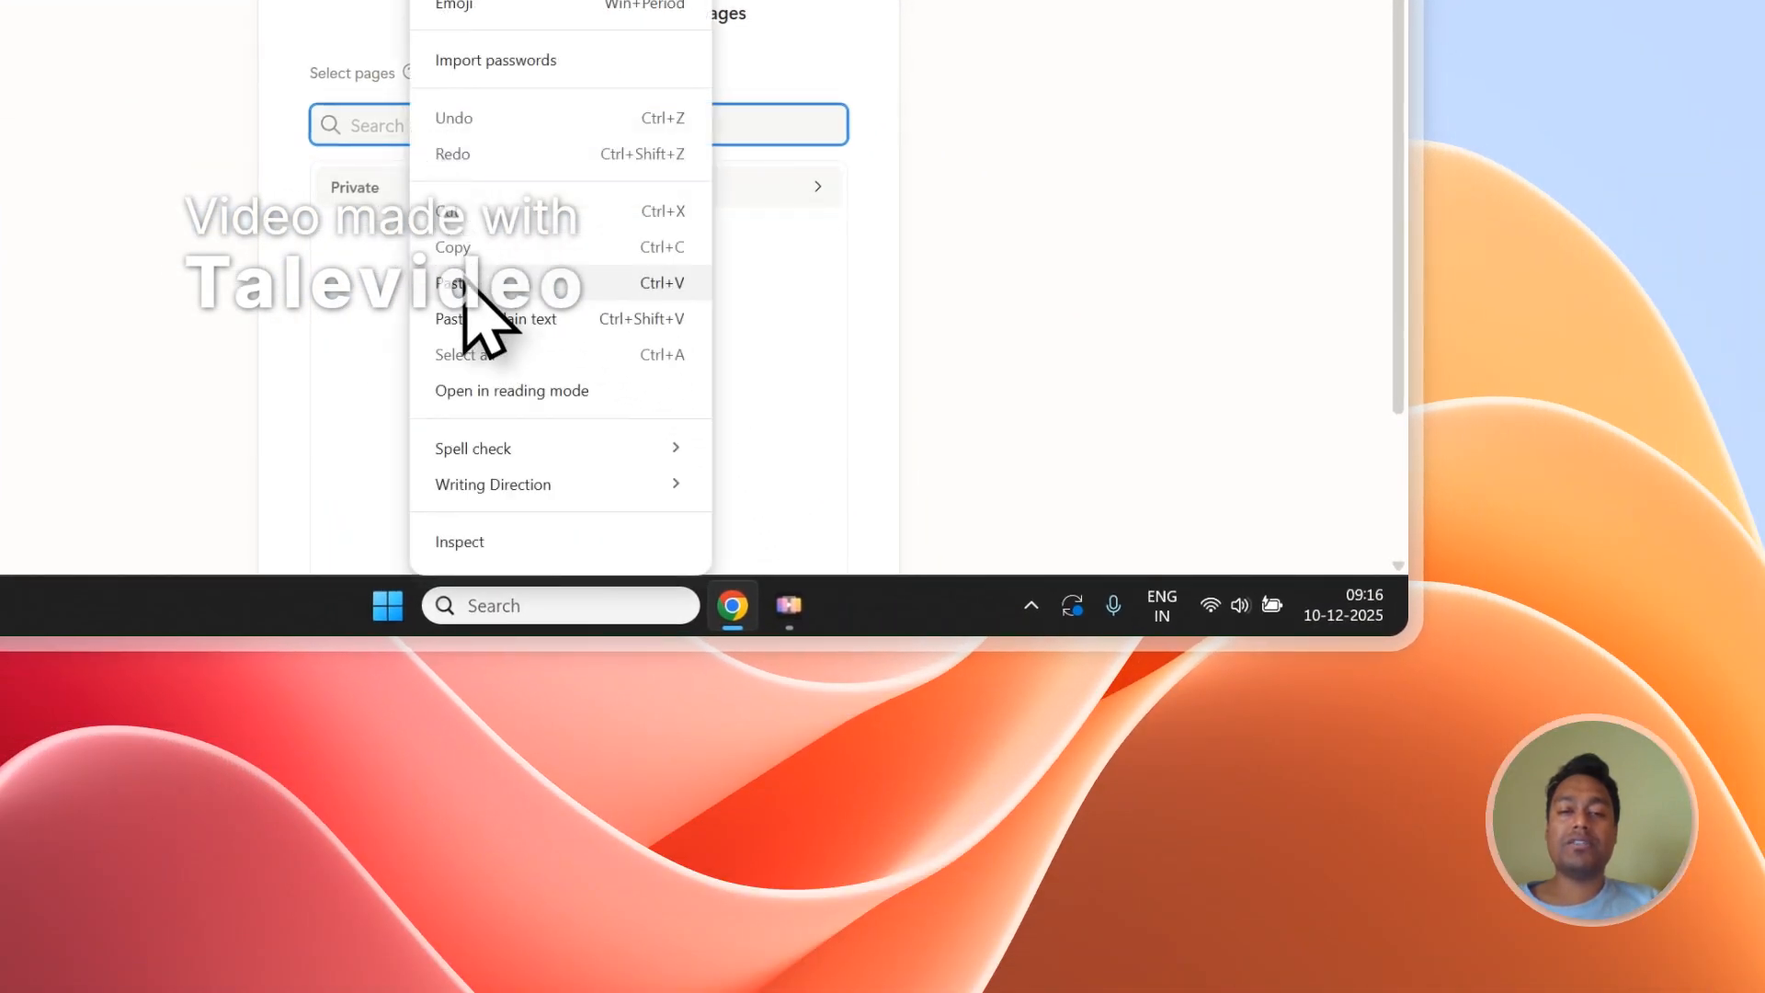
{"action": "left_click", "coordinate": [465, 285]}
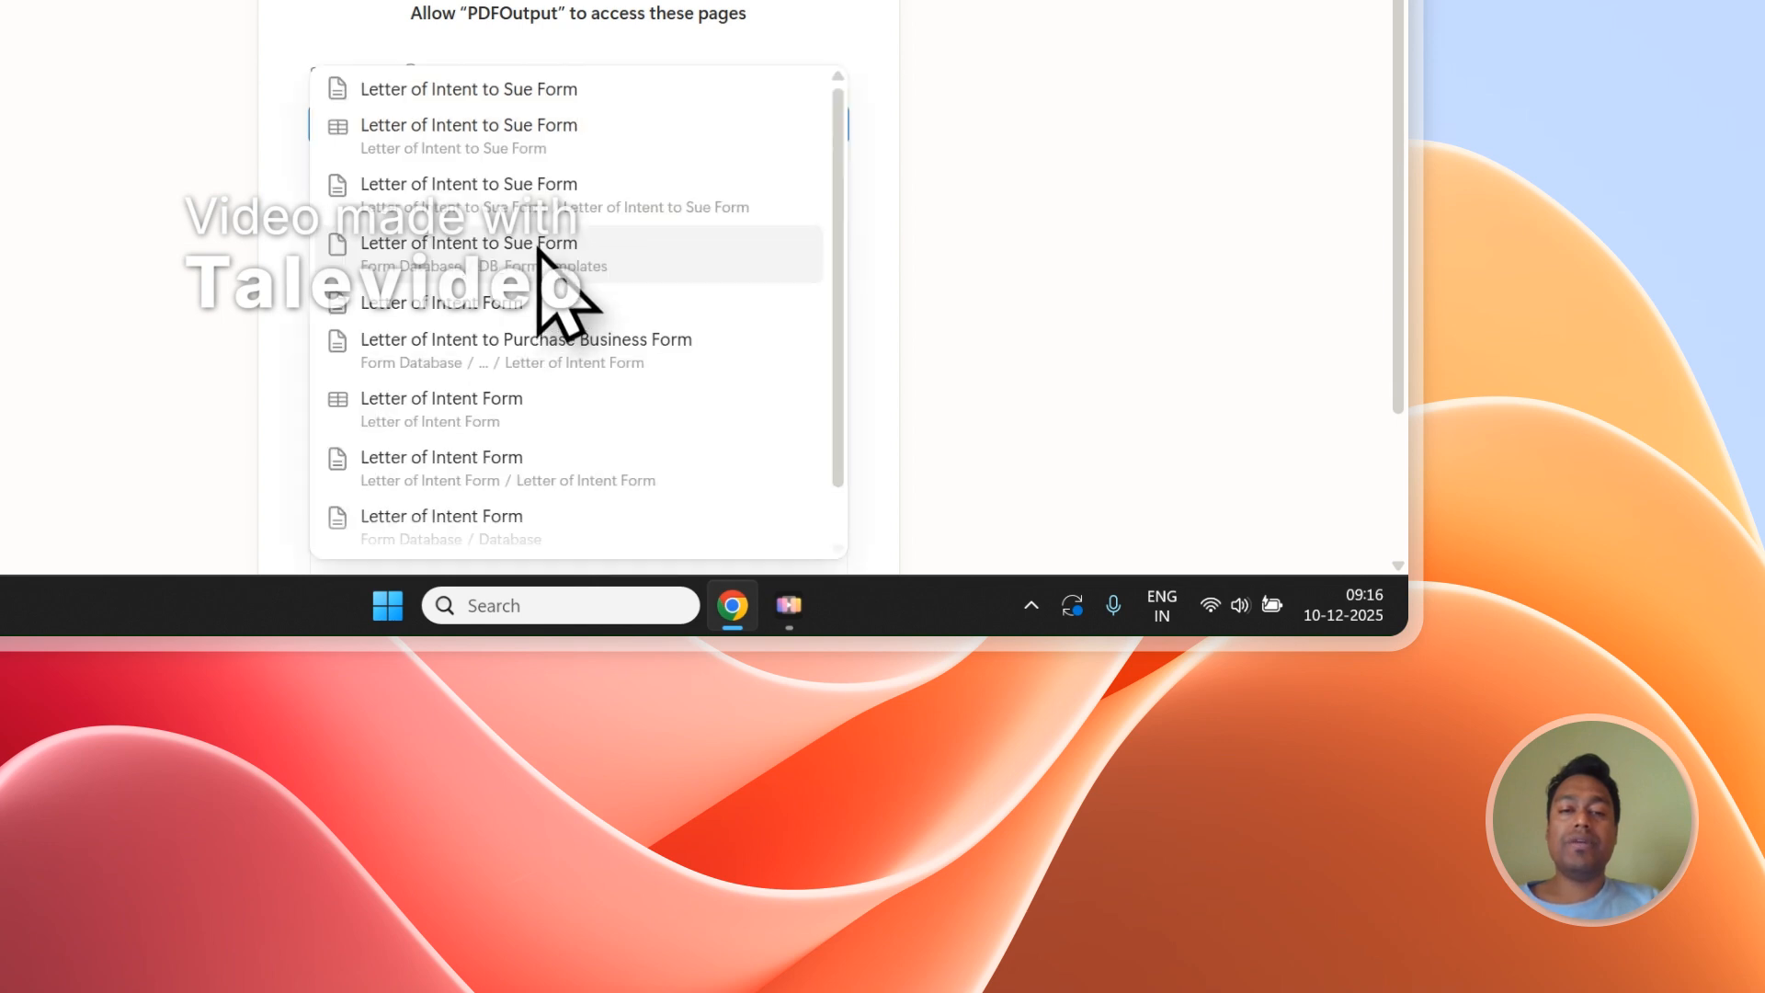
{"action": "left_click", "coordinate": [474, 84]}
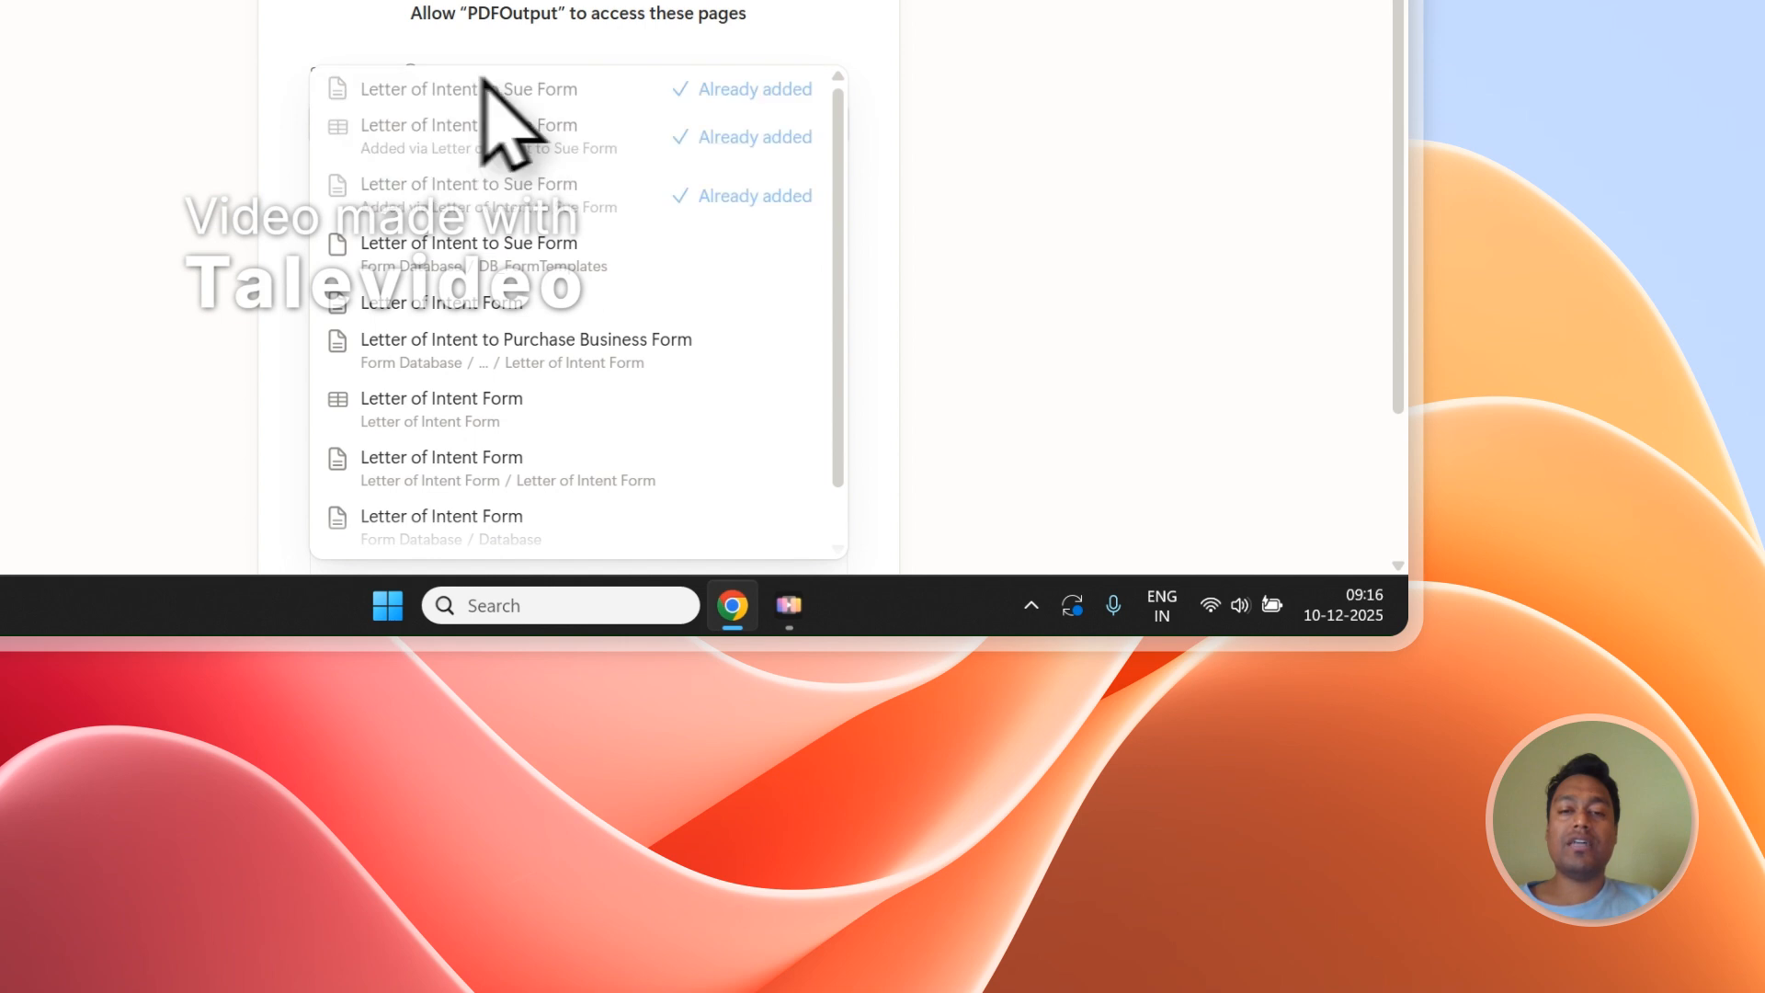
{"action": "left_click", "coordinate": [696, 37]}
Step: Examine the private top-level pages offered for access and compare them with the Letter of Intent to Sue Form page's title
{"action": "left_click", "coordinate": [401, 183]}
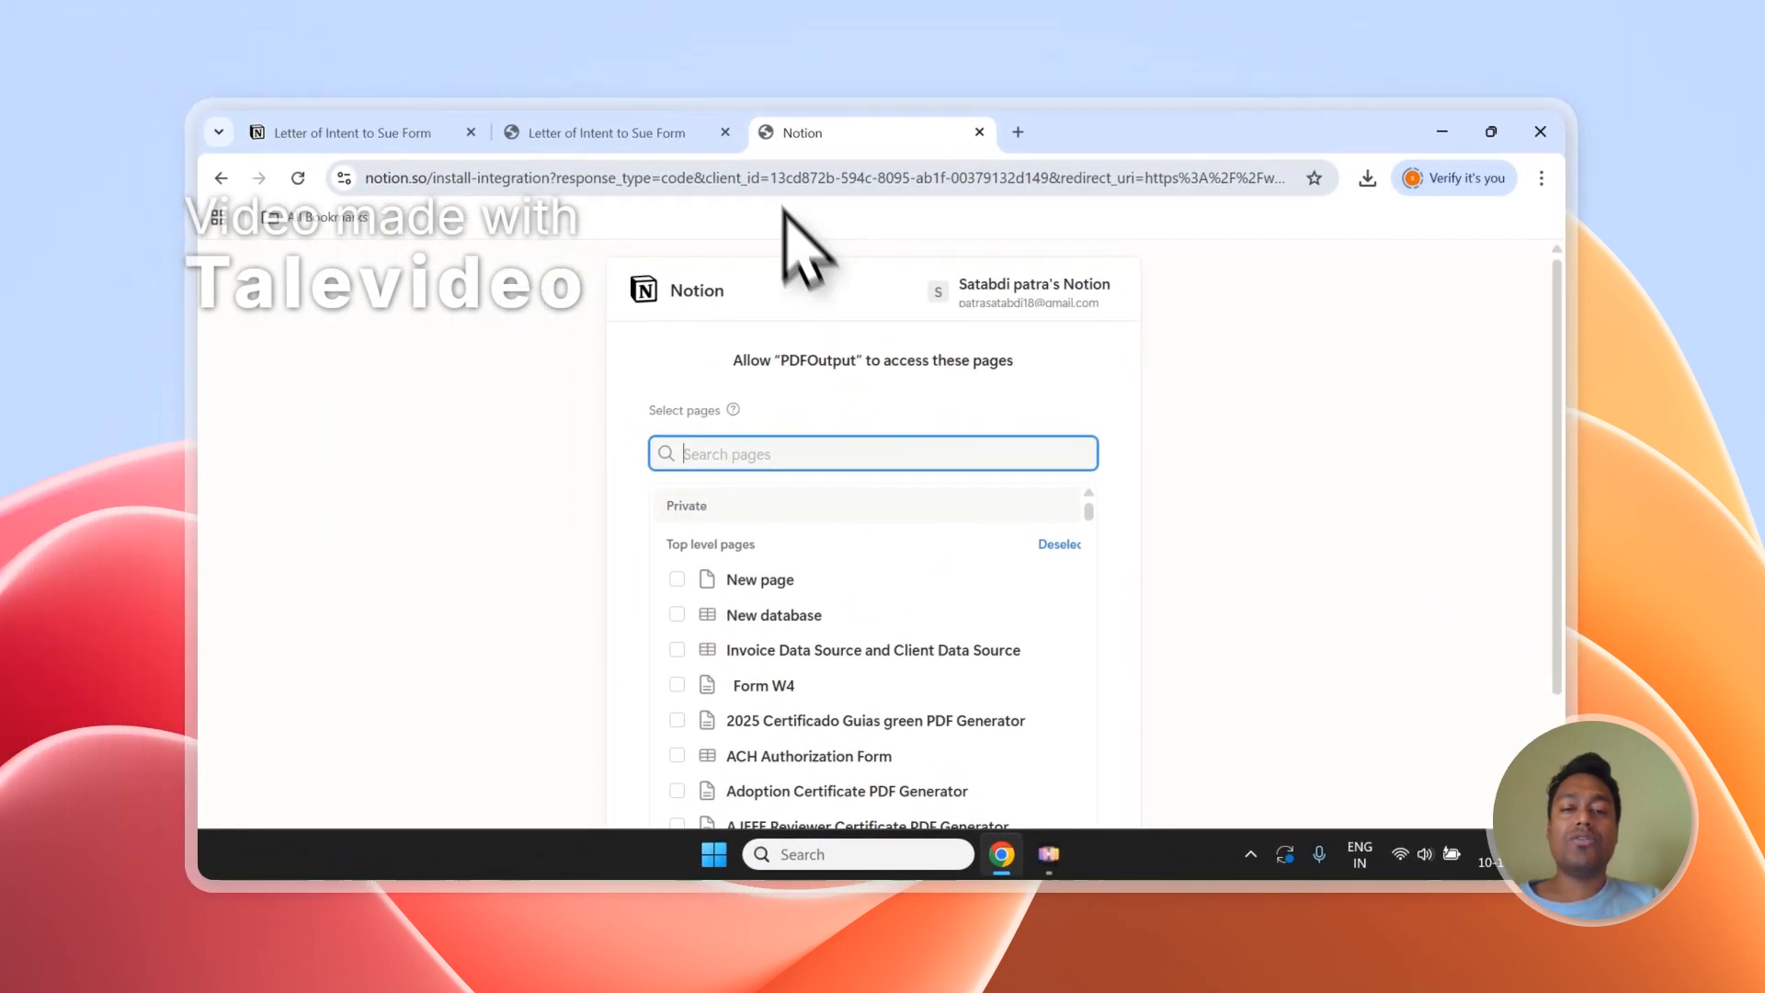
{"action": "scroll", "coordinate": [467, 269], "scroll_direction": "down", "scroll_amount": 2}
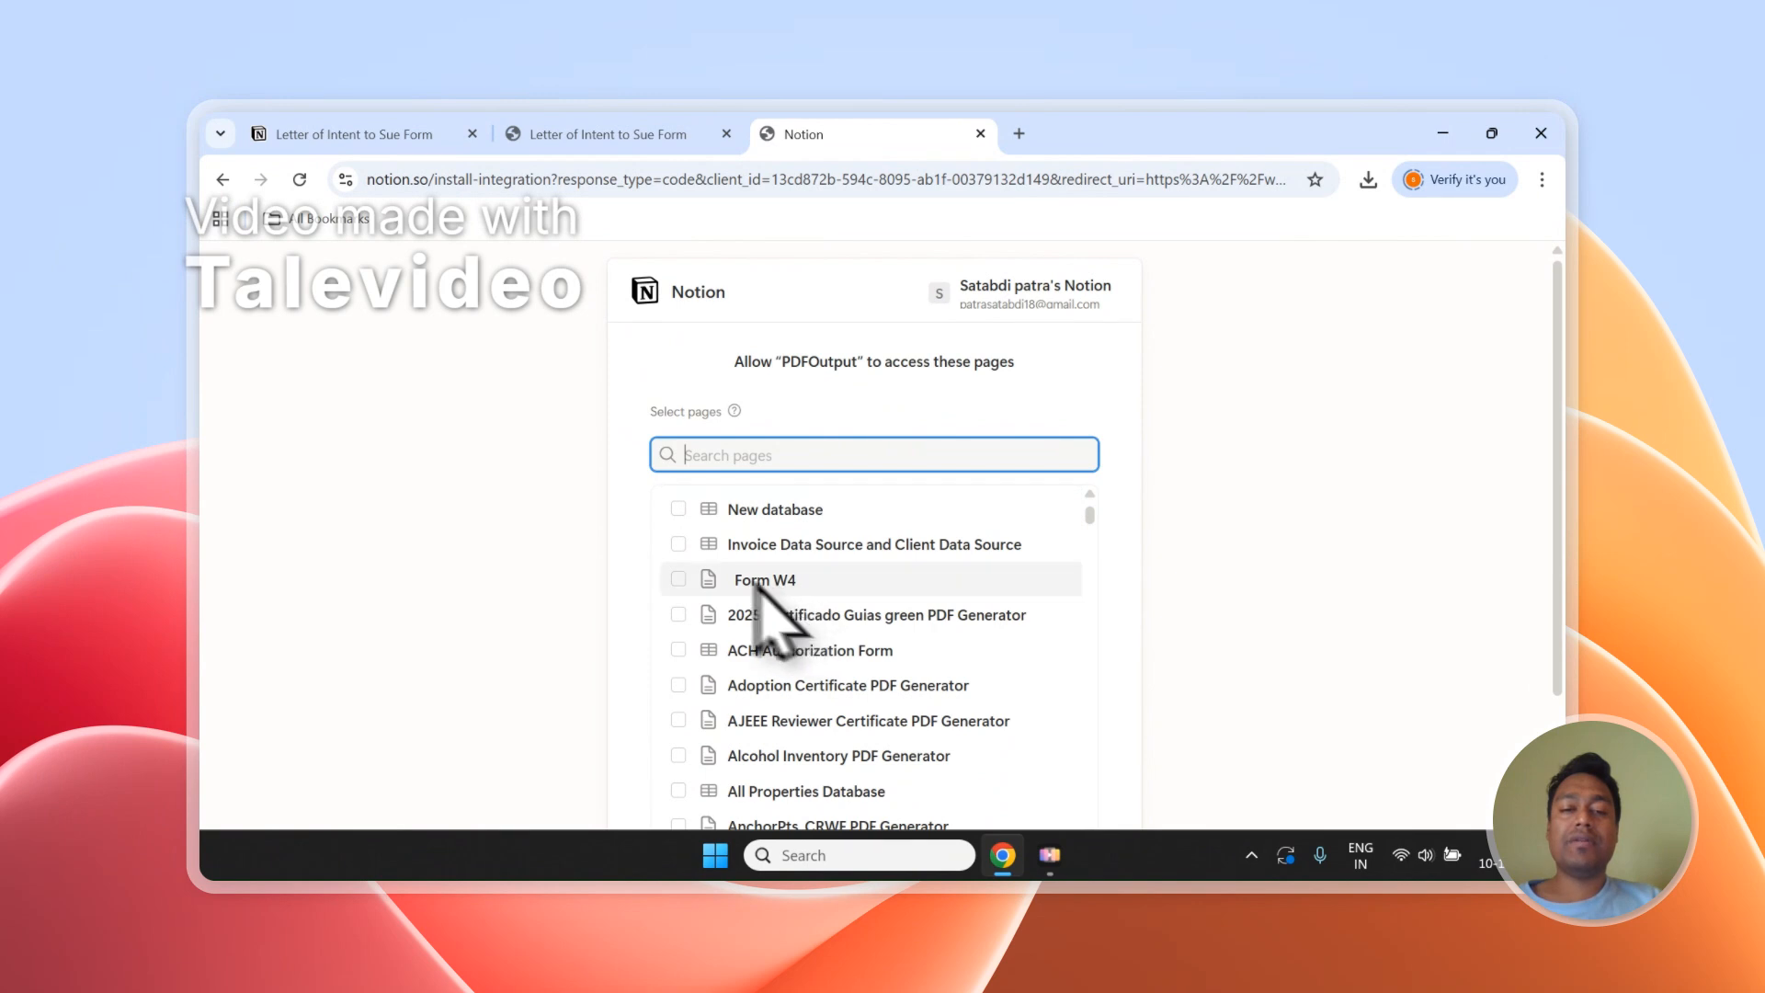
{"action": "scroll", "coordinate": [692, 562], "scroll_direction": "up", "scroll_amount": 2}
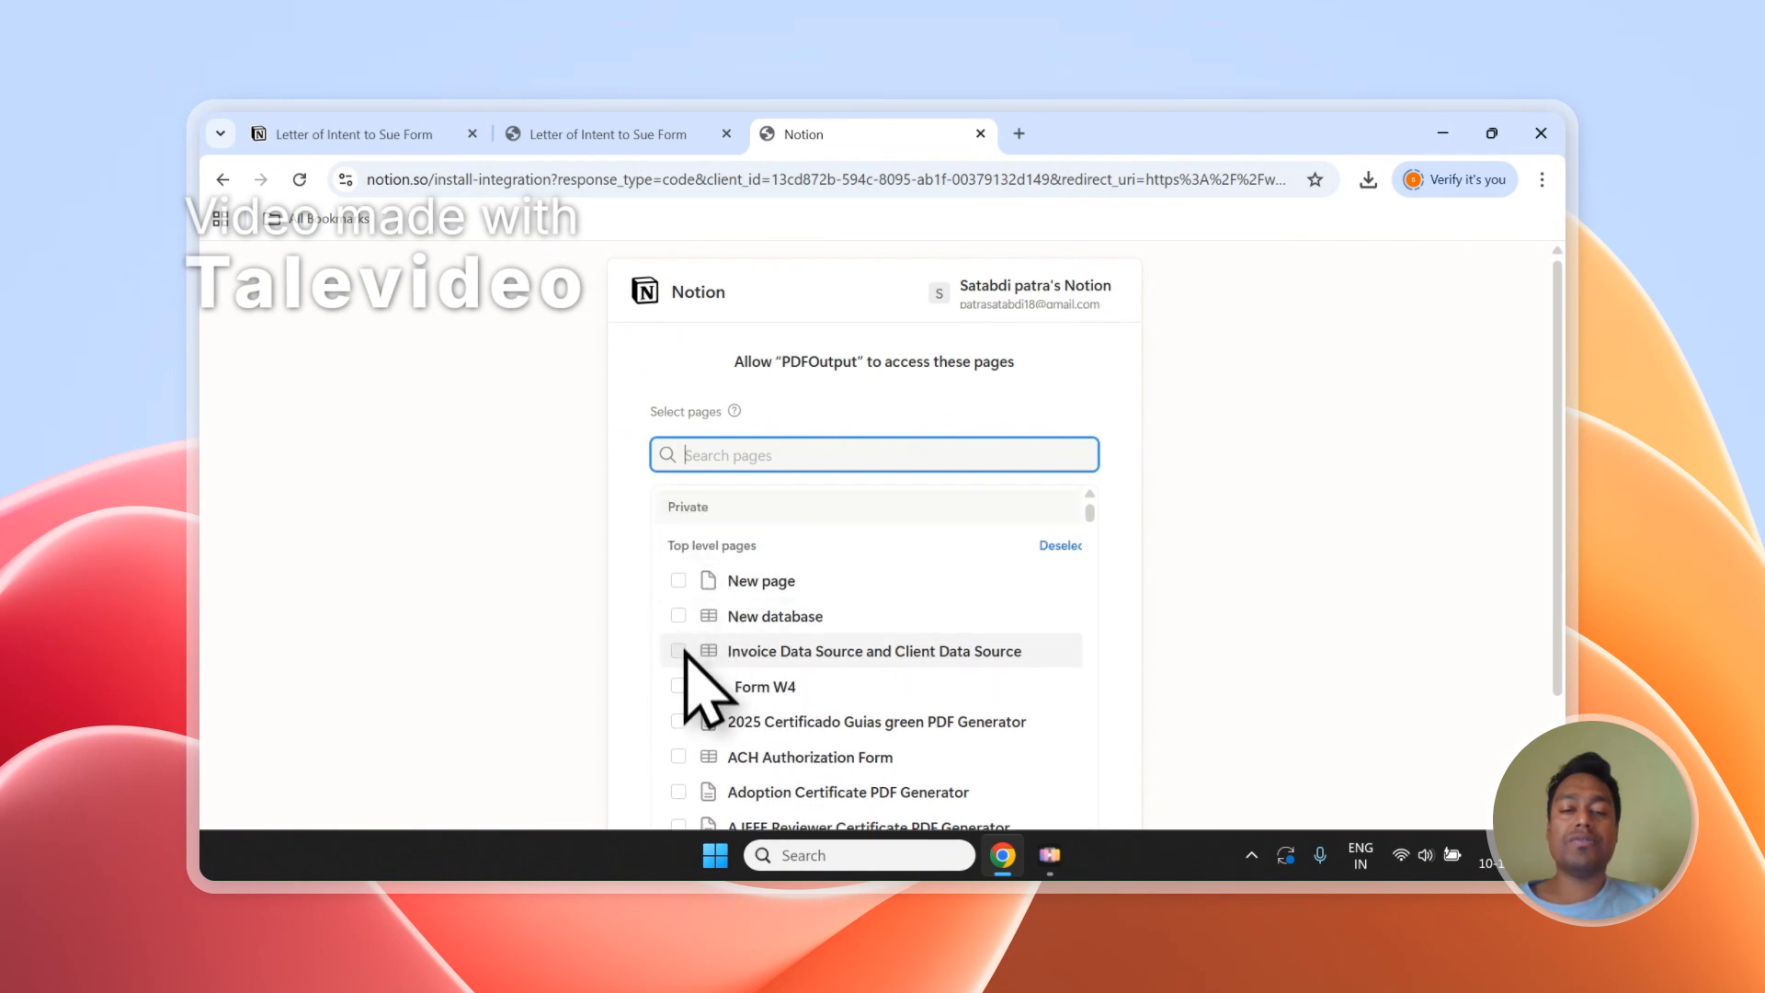
{"action": "scroll", "coordinate": [688, 656], "scroll_direction": "down", "scroll_amount": 2}
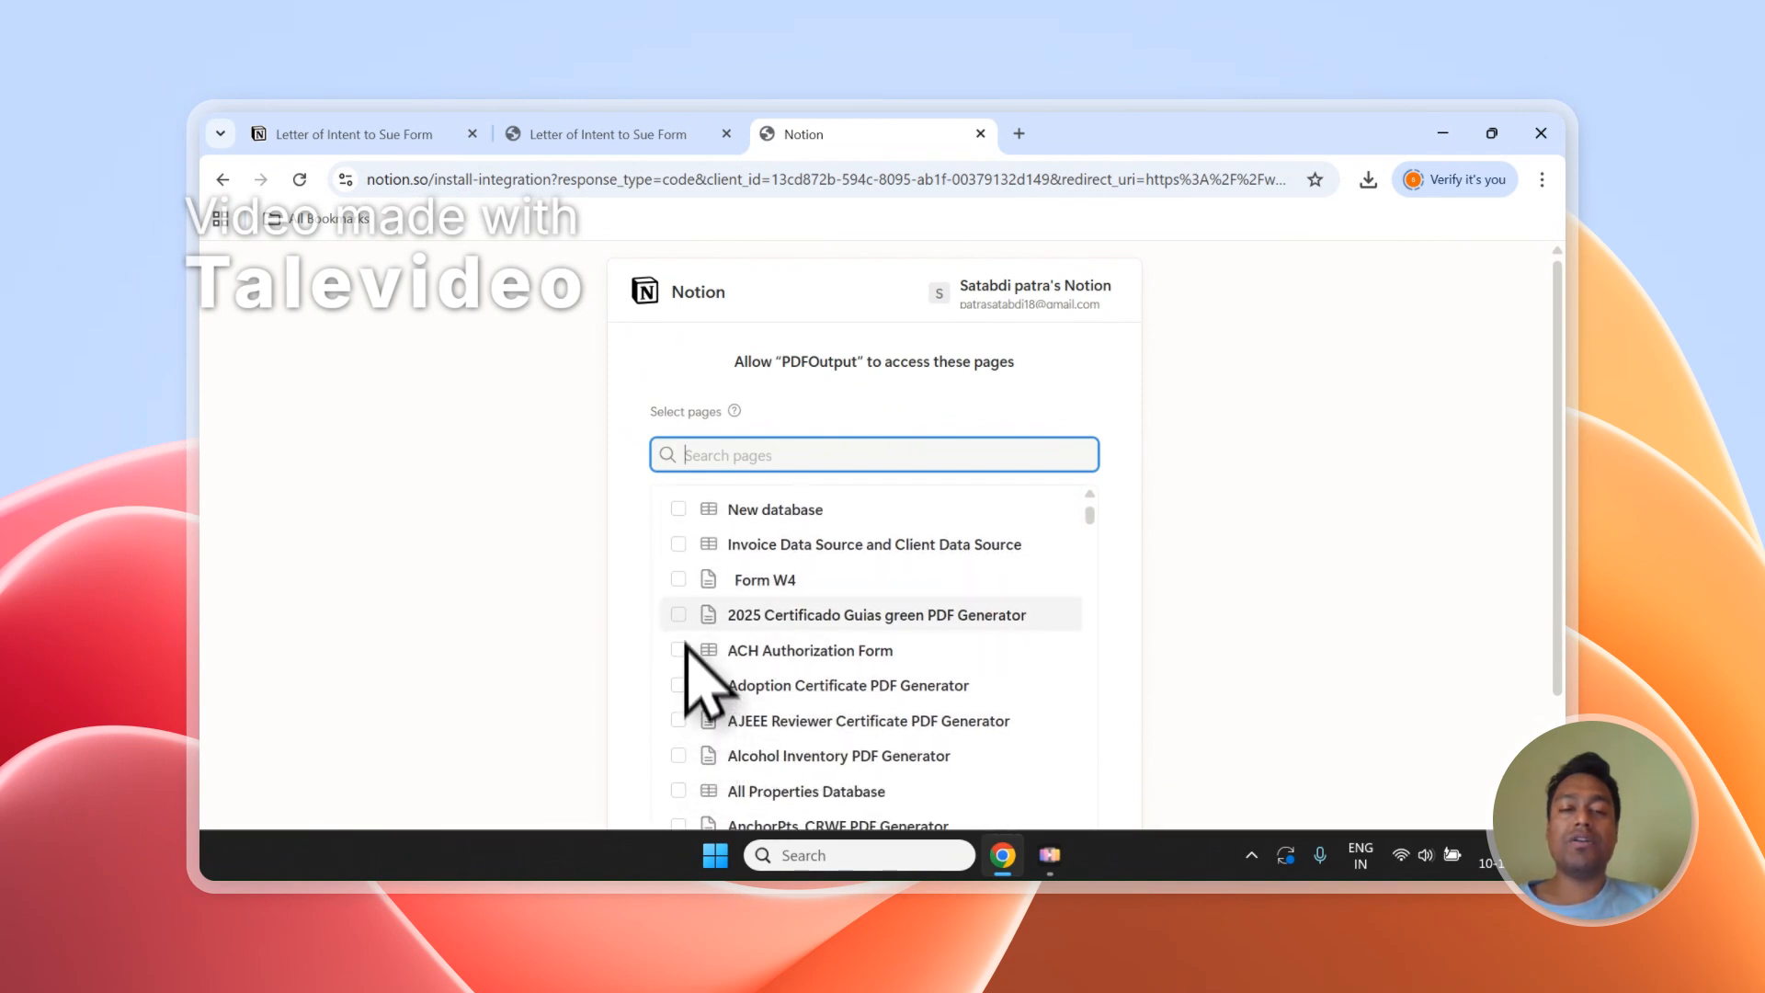
{"action": "scroll", "coordinate": [688, 597], "scroll_direction": "up", "scroll_amount": 2}
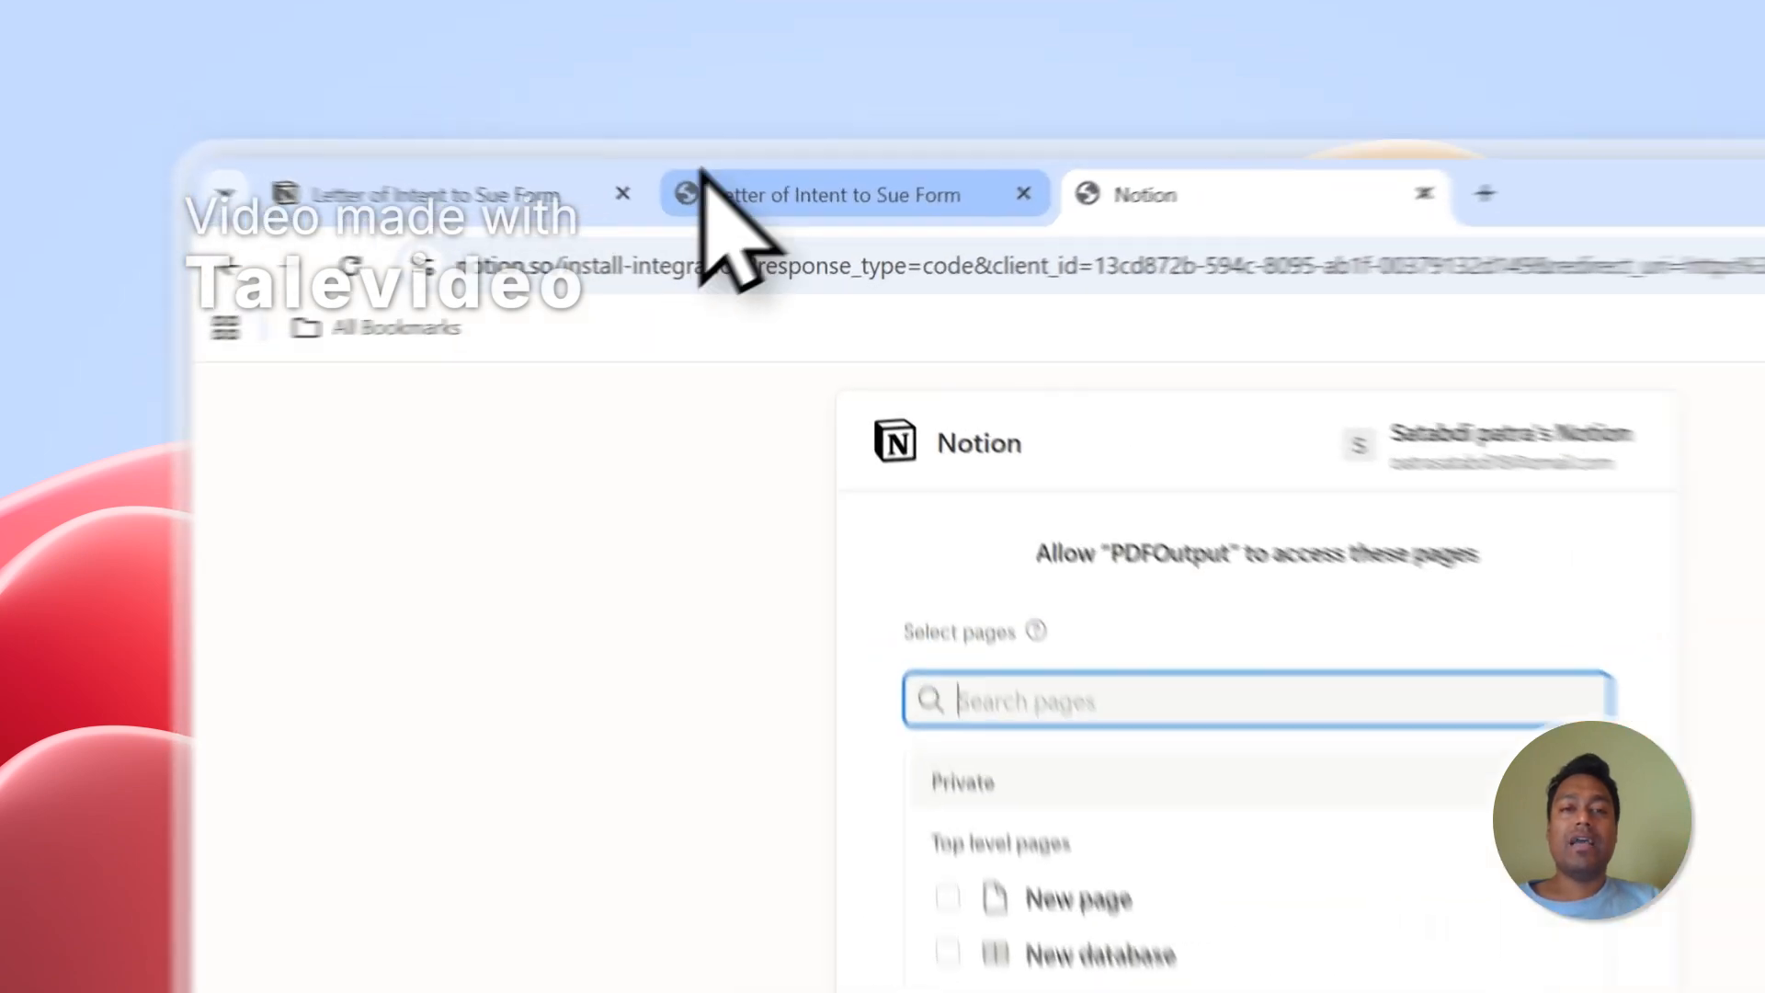
{"action": "left_click", "coordinate": [546, 132]}
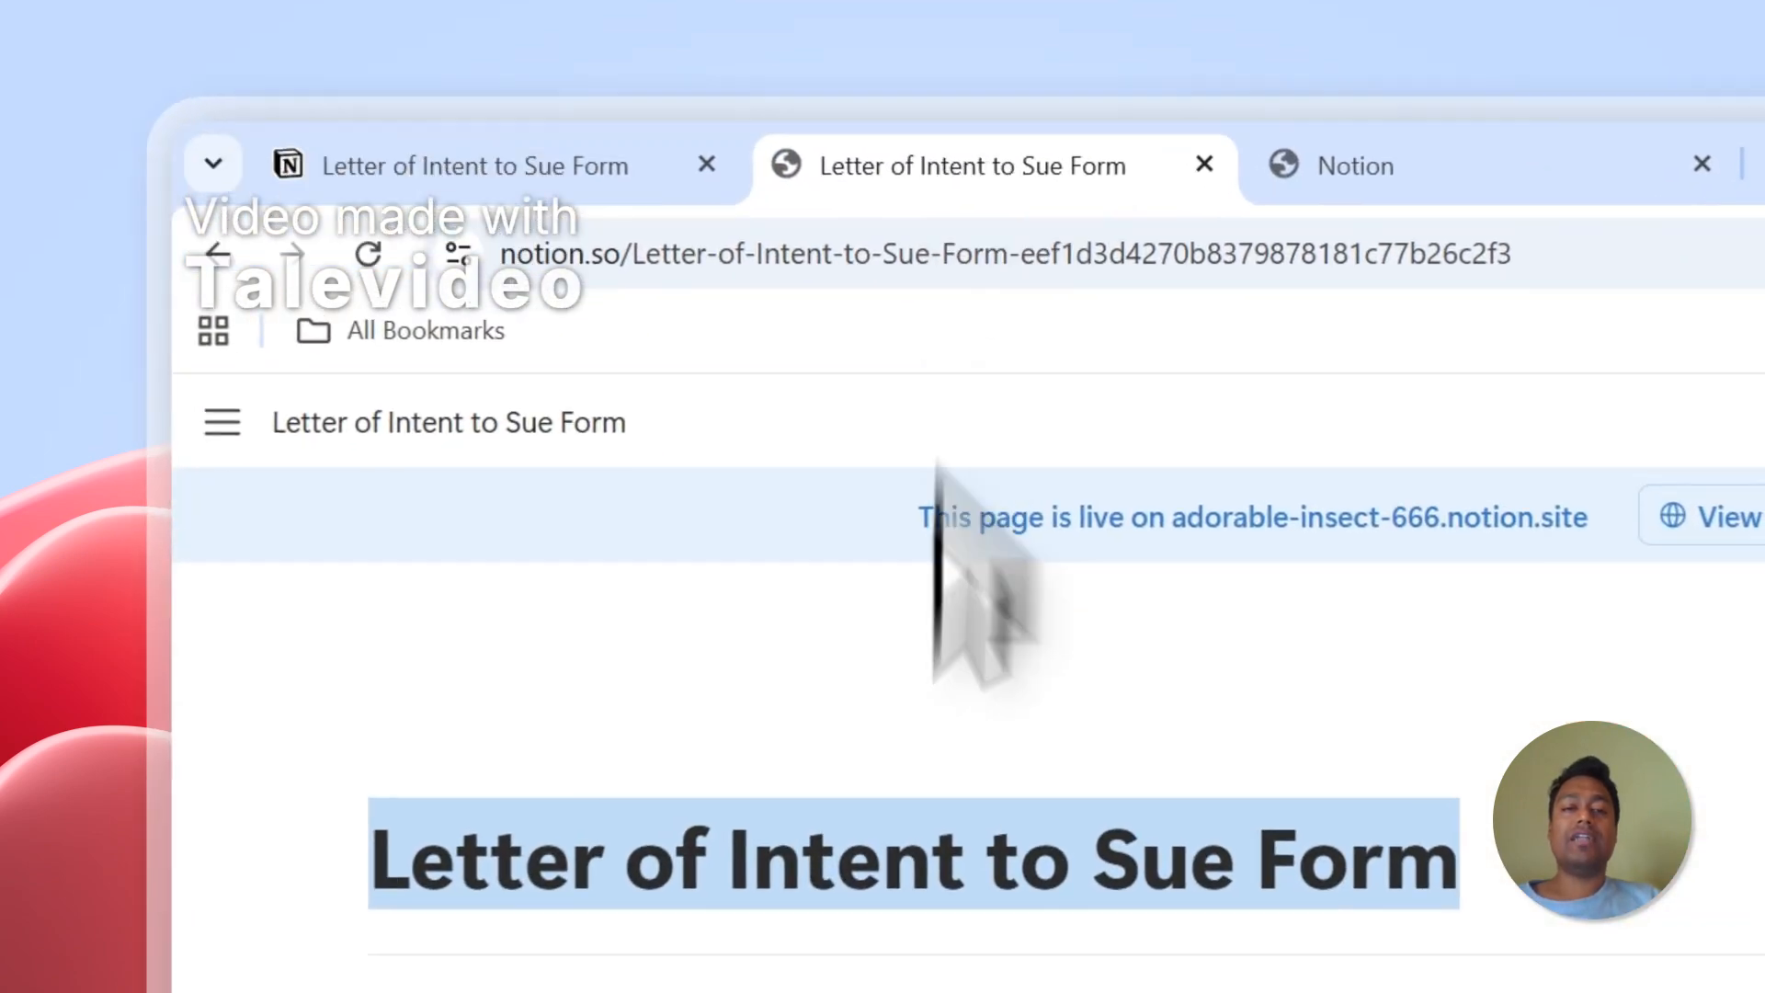
{"action": "left_click", "coordinate": [504, 487]}
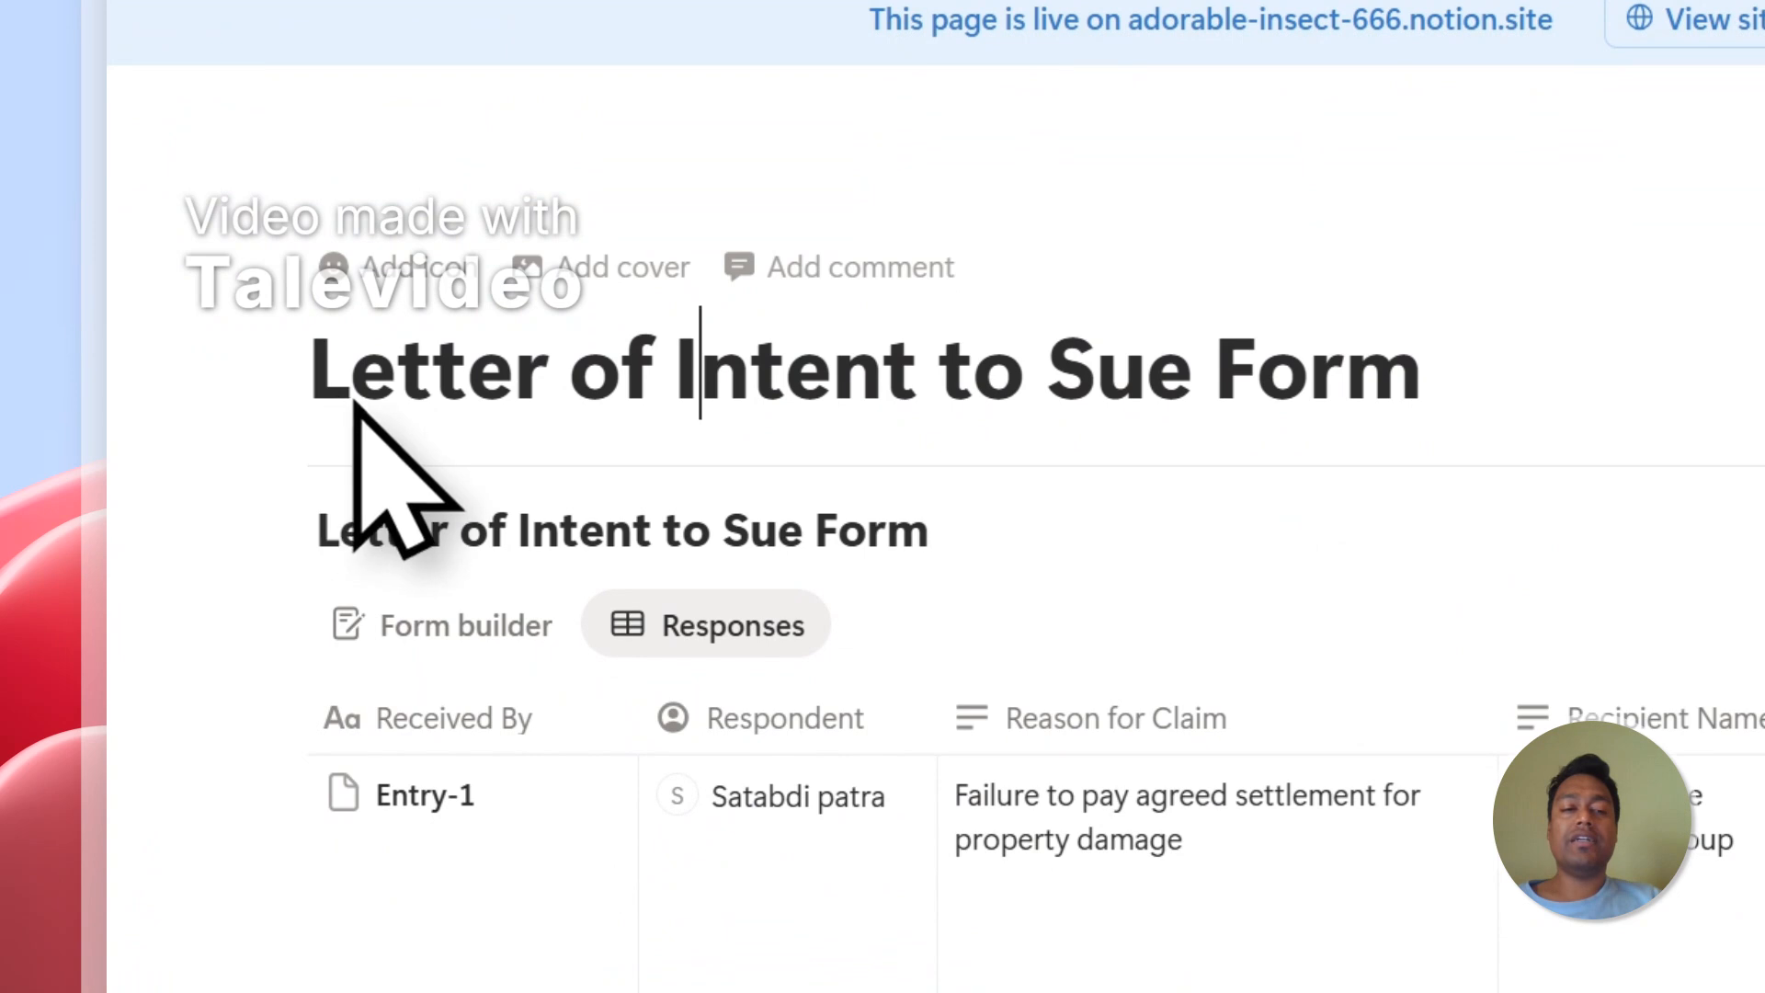
{"action": "left_click_drag", "start_coordinate": [323, 388], "coordinate": [1340, 465]}
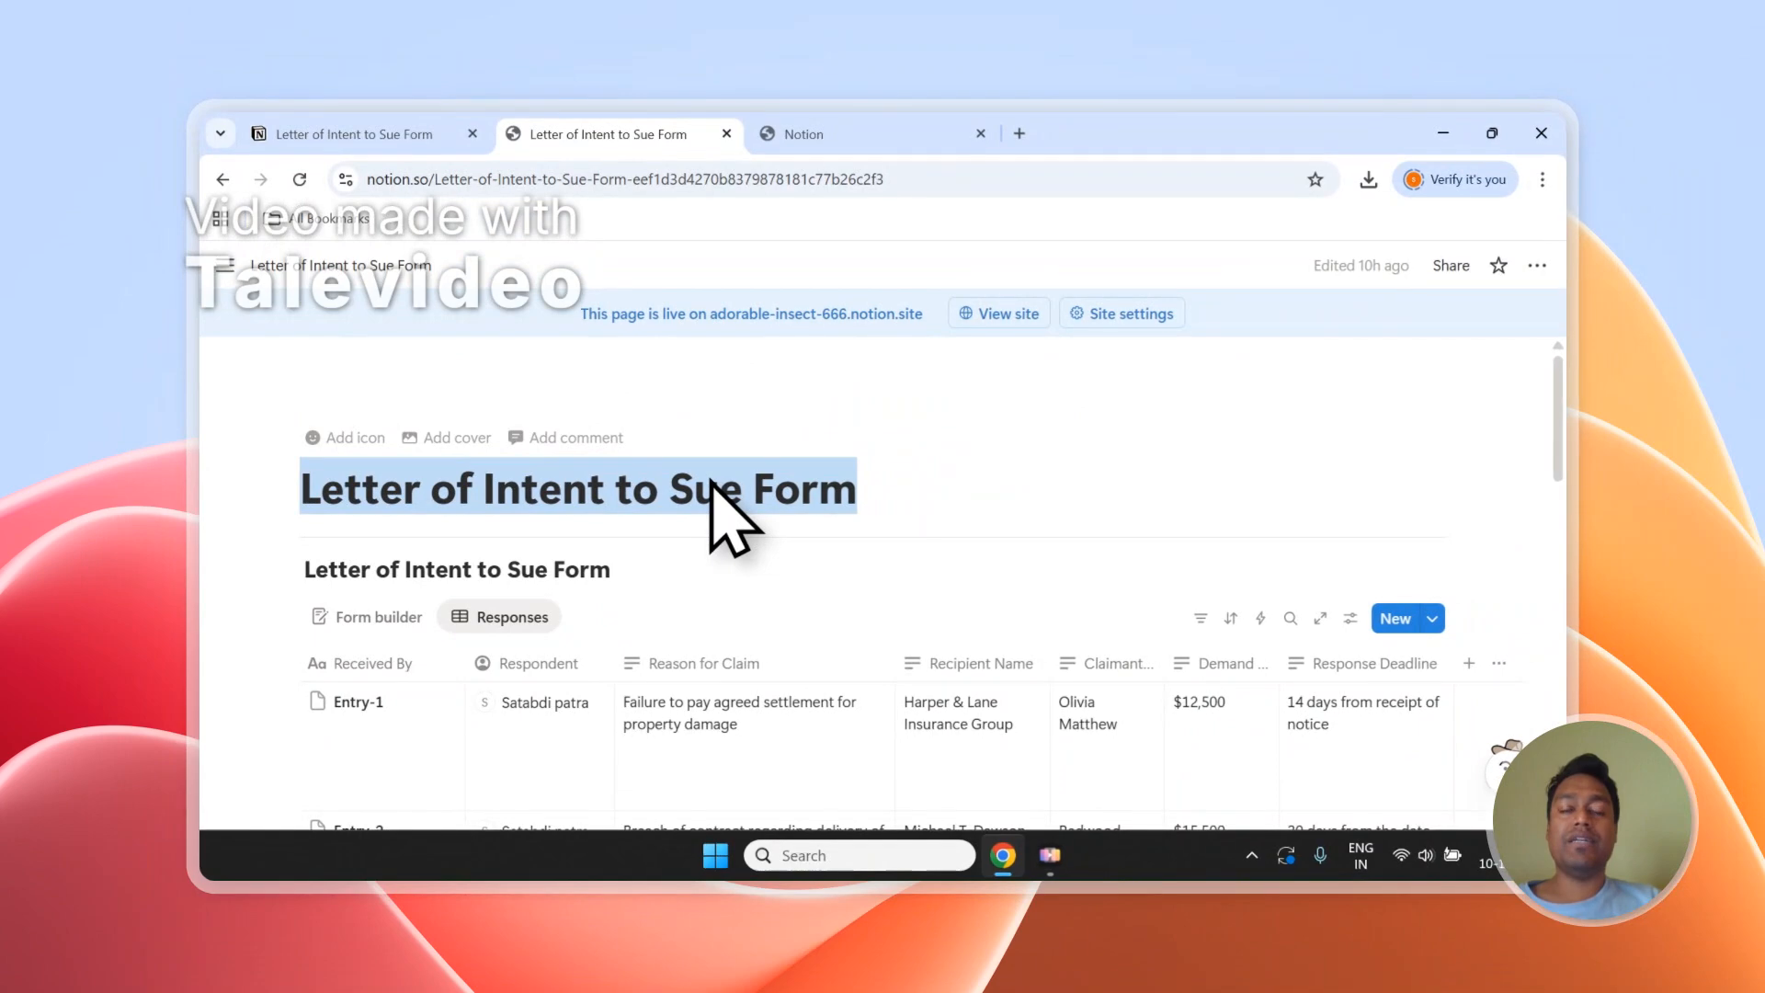
Step: Return to the Notion connection request and allow PDFOutput to access the selected pages
{"action": "left_click", "coordinate": [809, 134]}
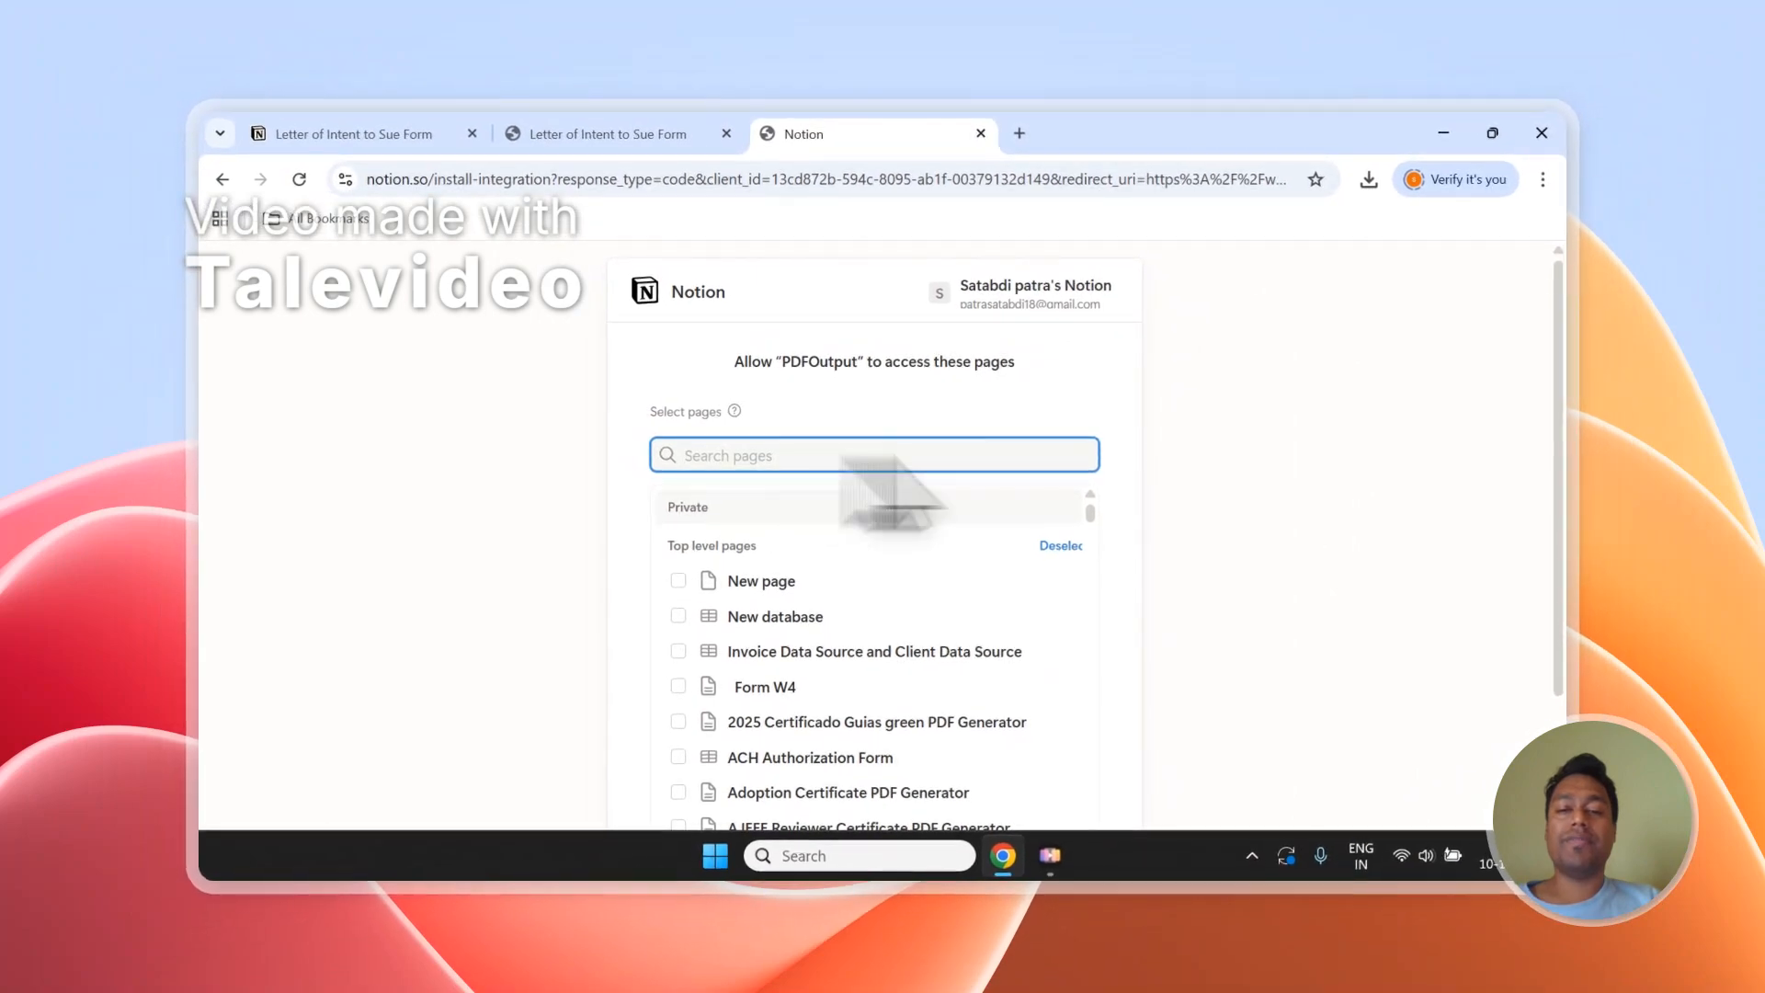
{"action": "scroll", "coordinate": [865, 469], "scroll_direction": "down", "scroll_amount": 3}
{"action": "left_click", "coordinate": [1002, 740]}
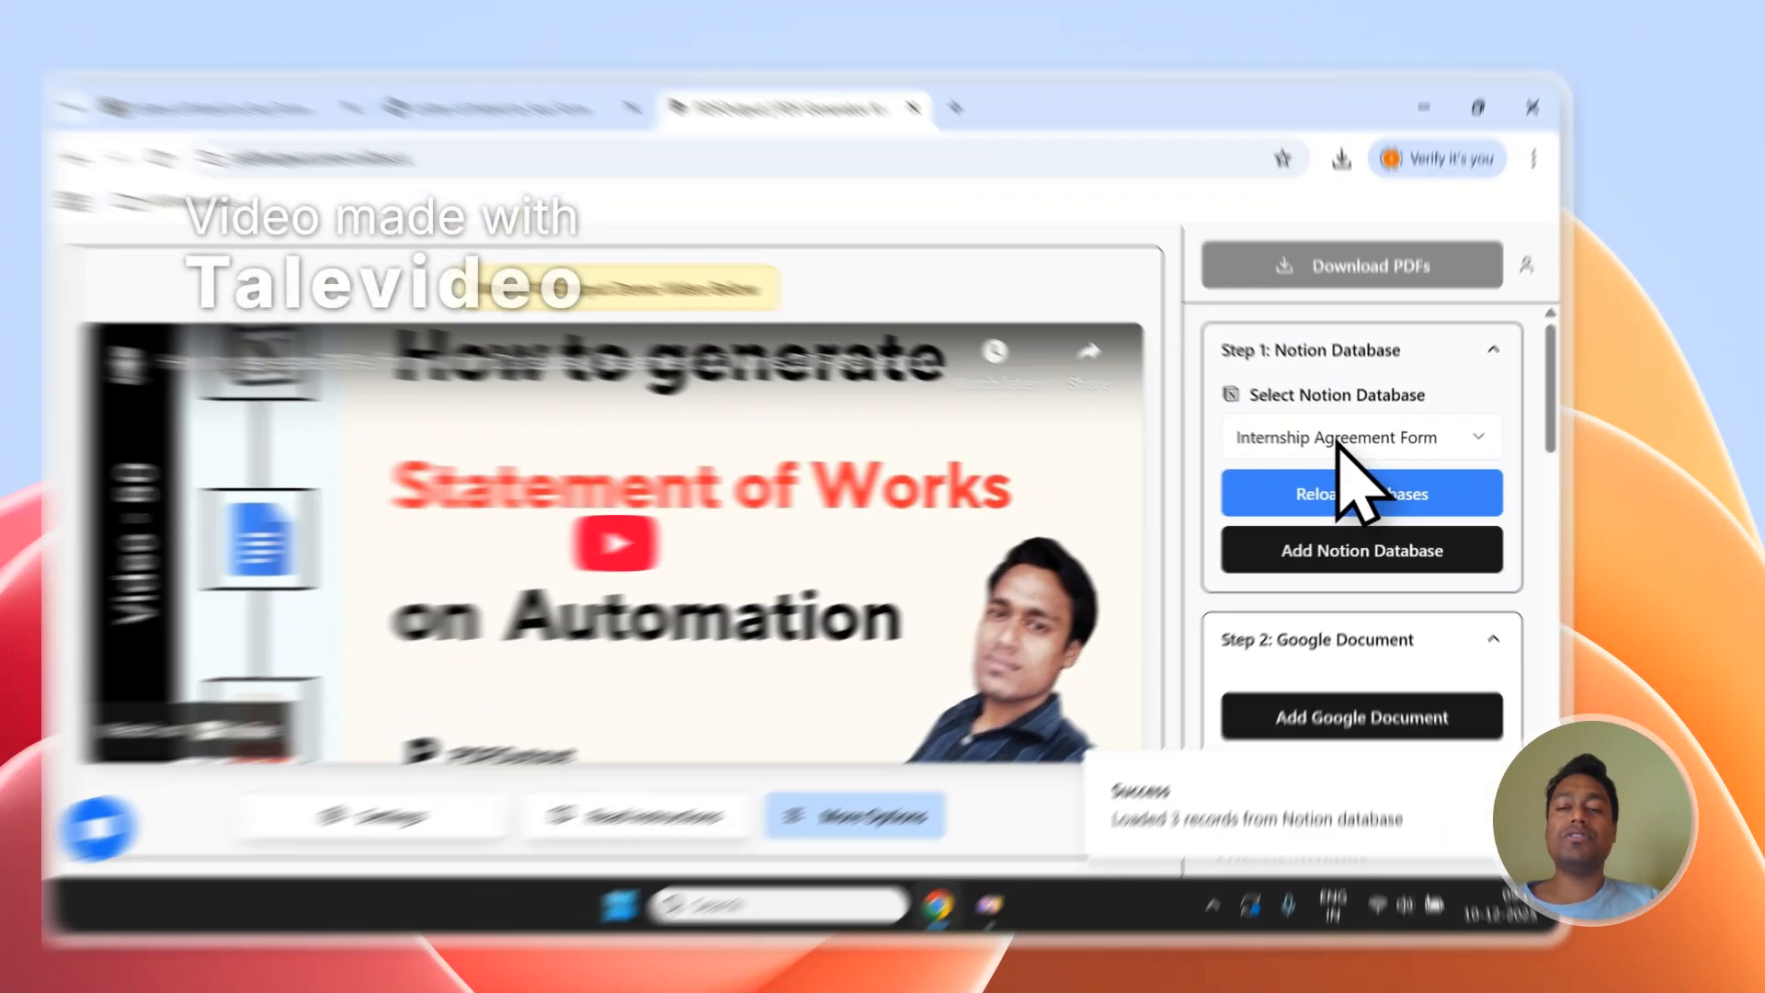
Step: Reload the available Notion databases and check the database list for the Letter of Intent to Sue Form
{"action": "left_click", "coordinate": [1333, 432]}
{"action": "left_click", "coordinate": [1034, 625]}
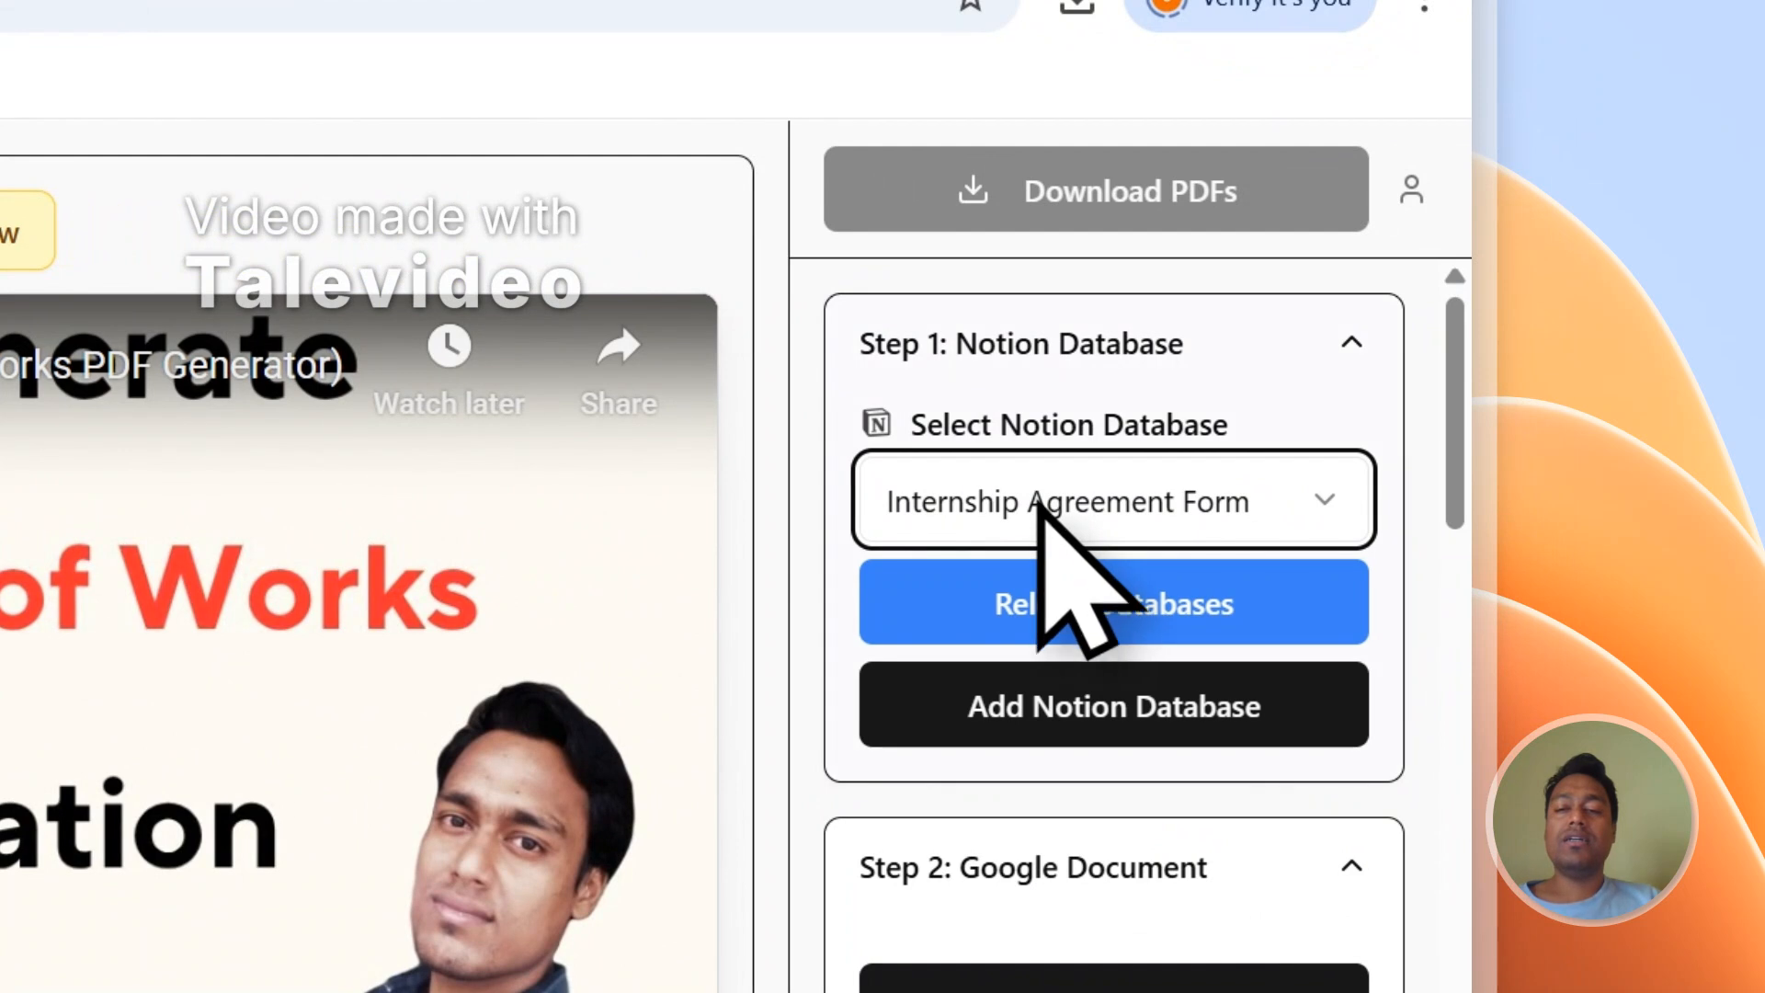
{"action": "left_click", "coordinate": [1034, 589]}
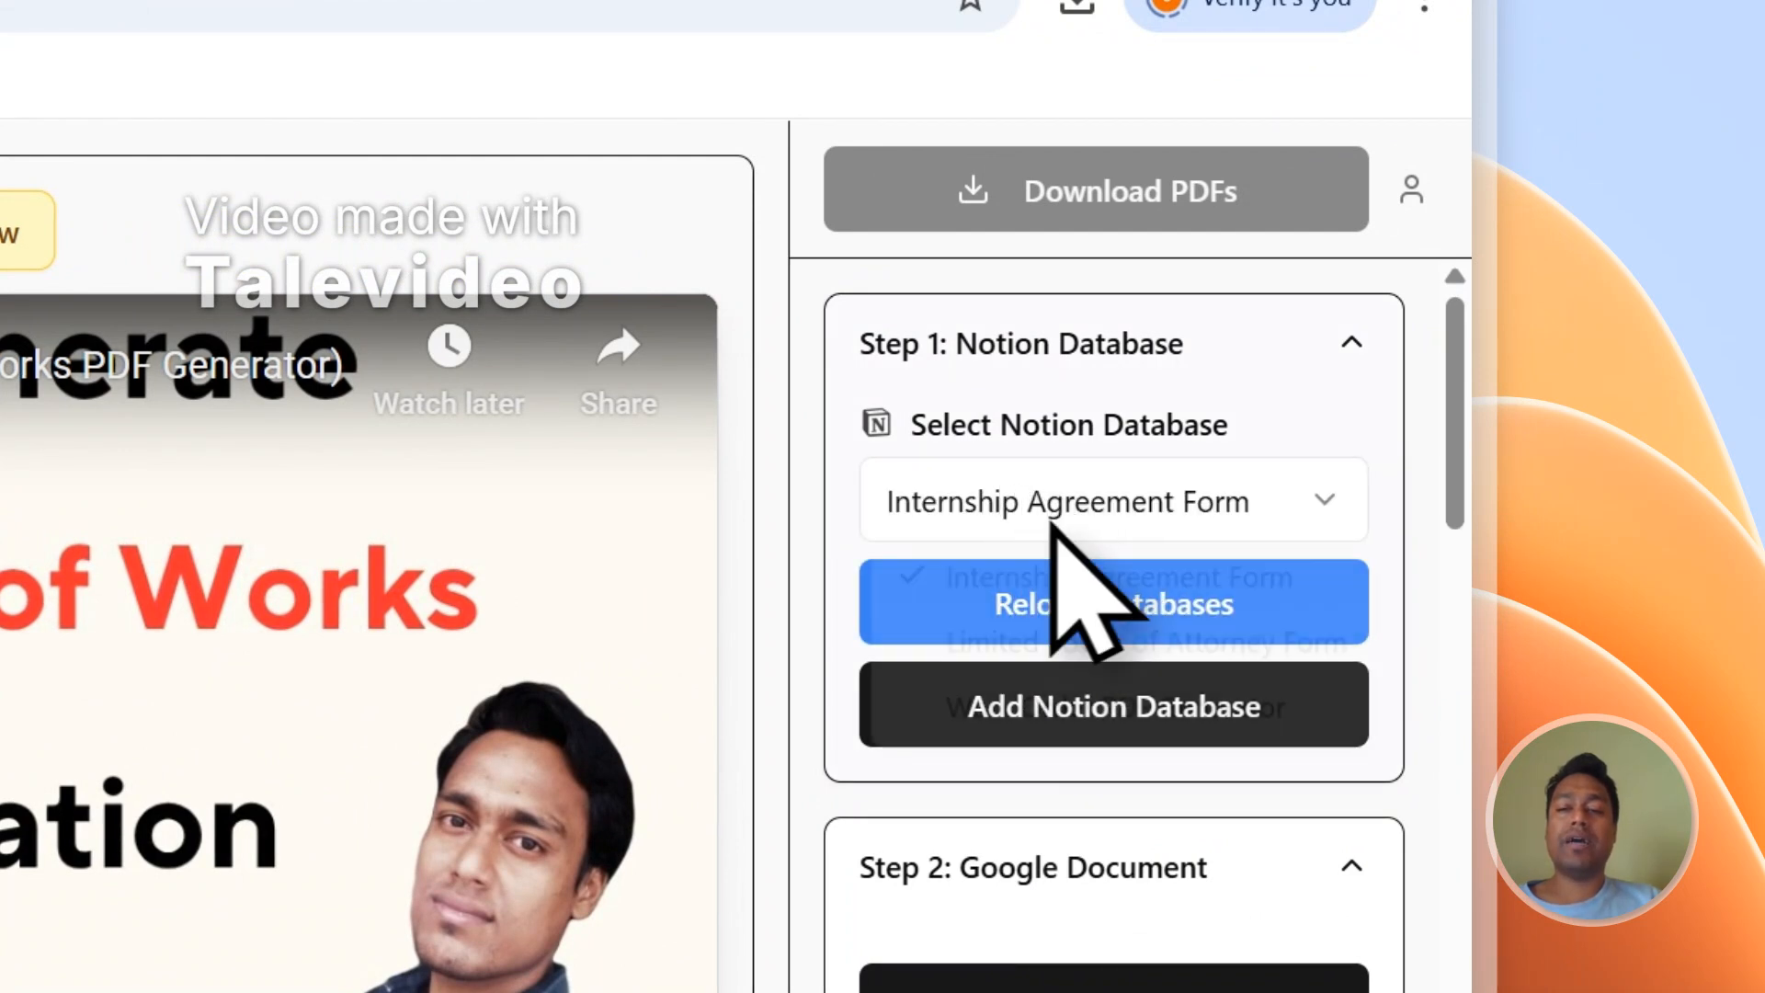
{"action": "left_click", "coordinate": [1057, 517]}
{"action": "left_click", "coordinate": [1043, 522]}
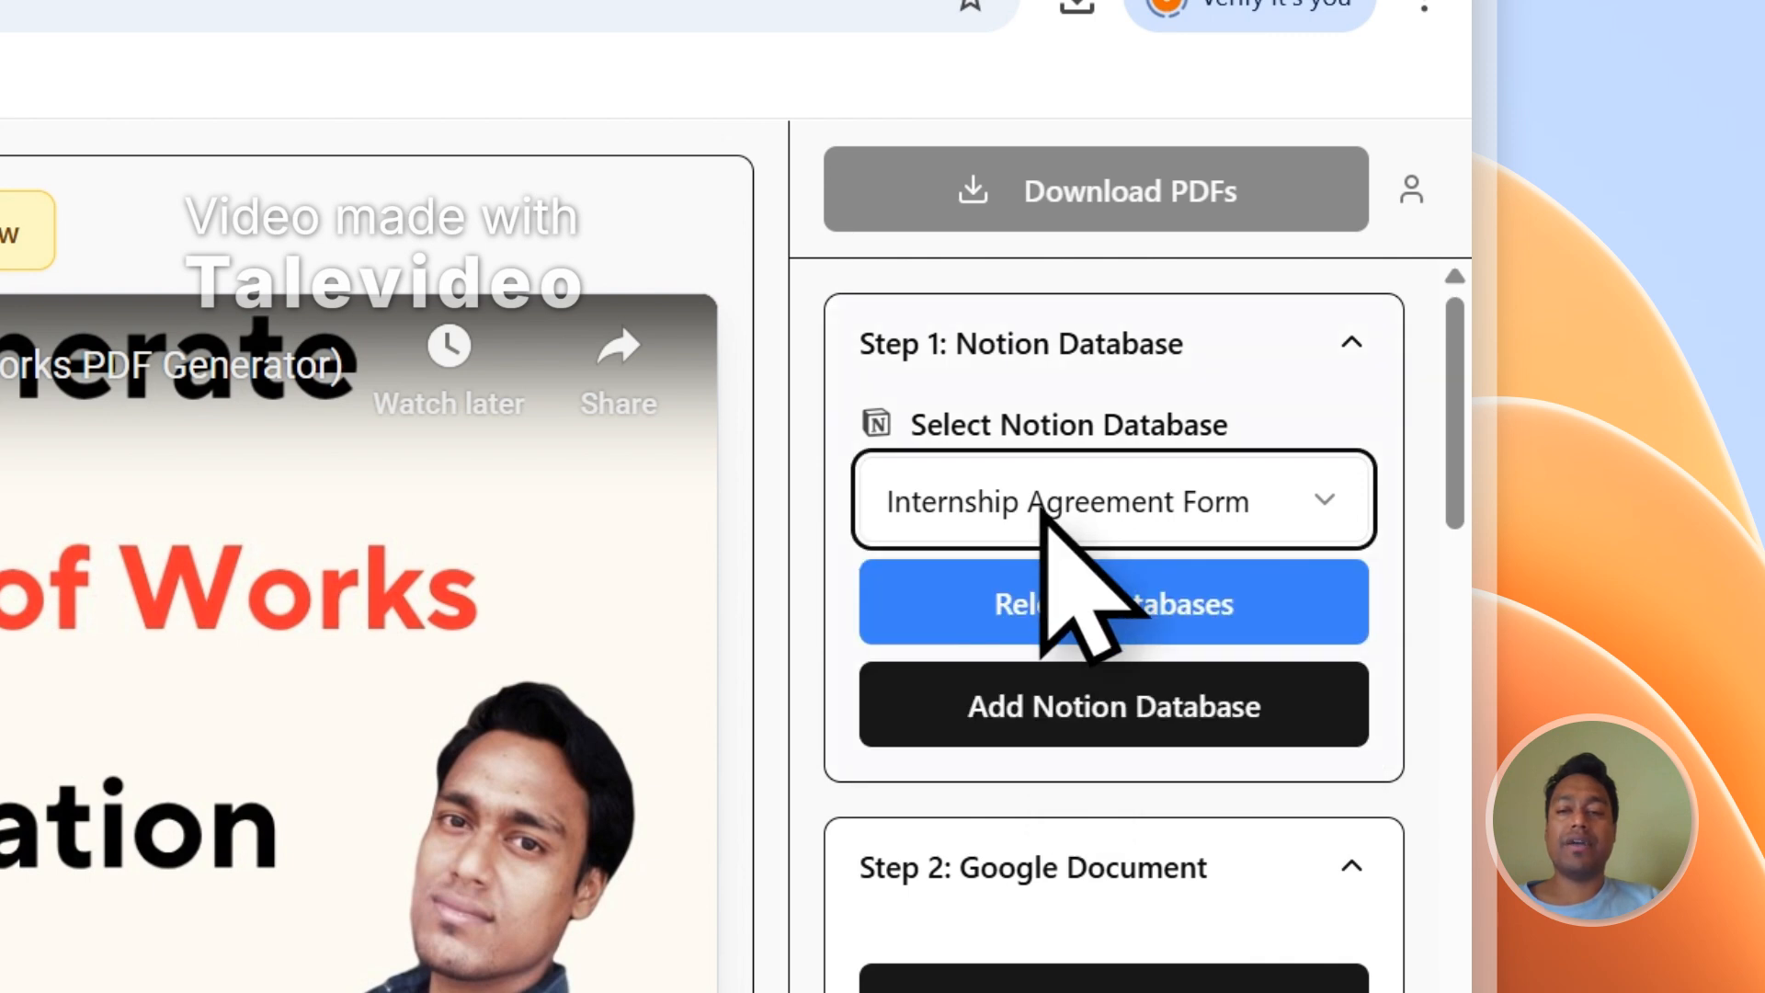
{"action": "left_click", "coordinate": [1039, 596]}
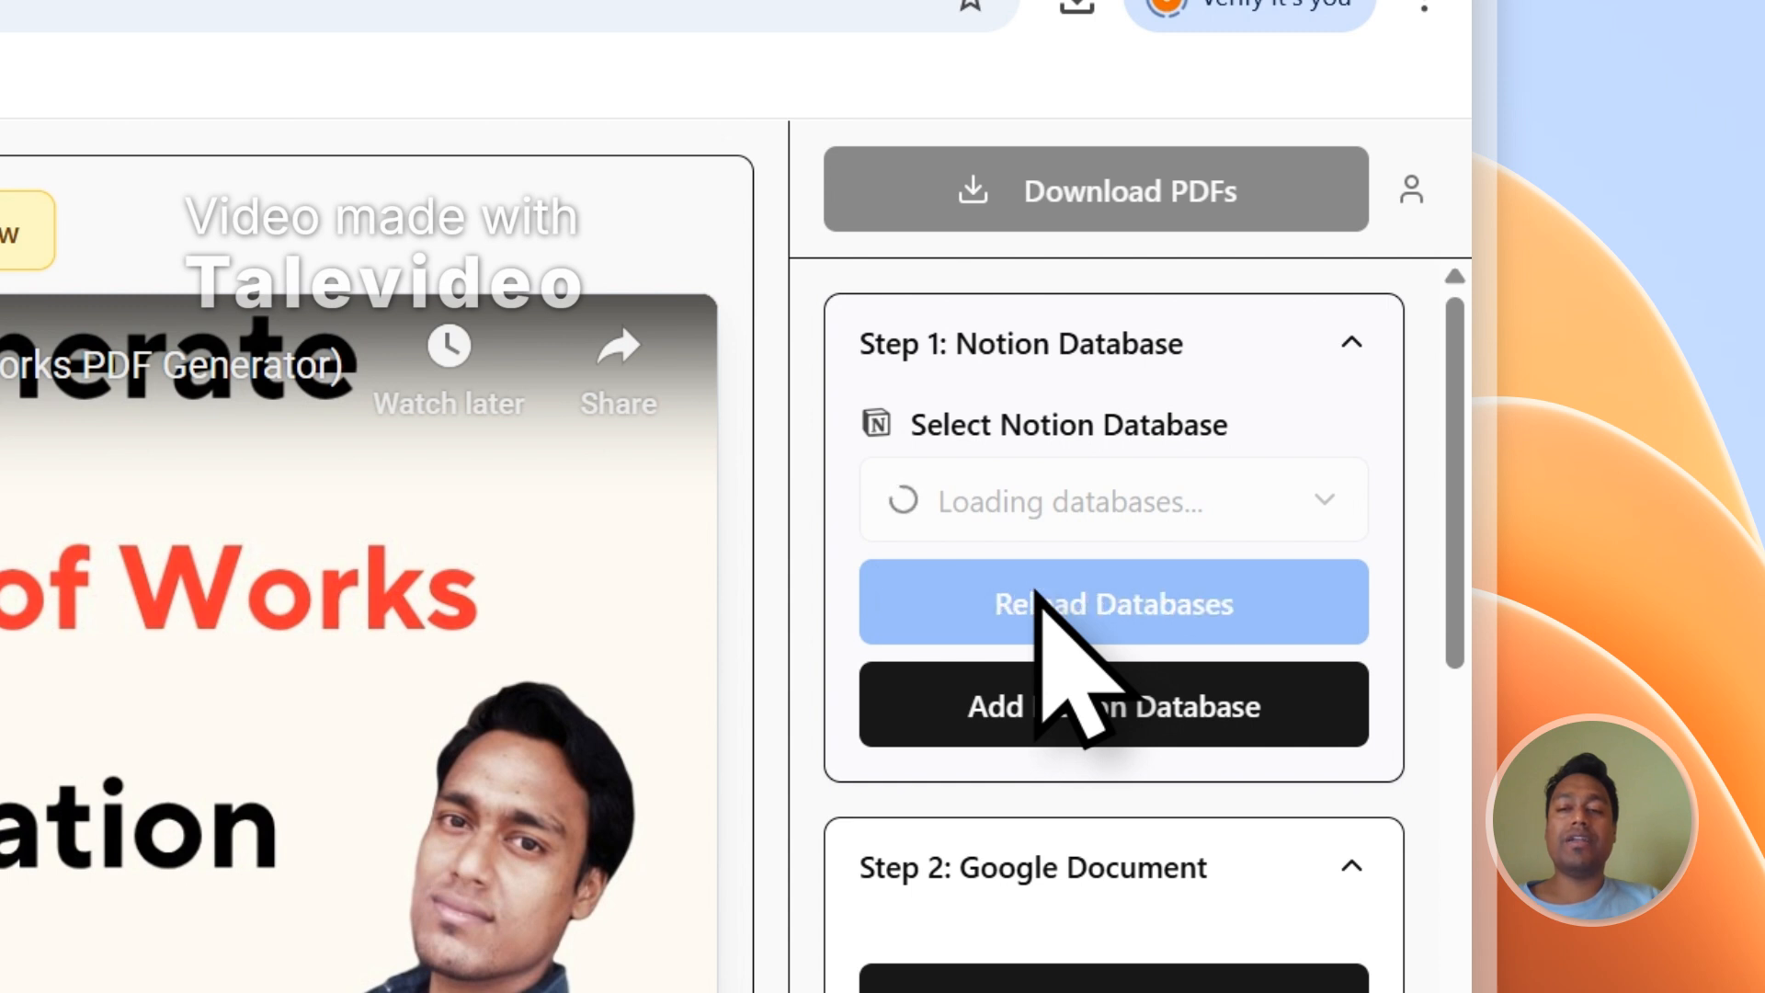
{"action": "left_click", "coordinate": [1034, 513]}
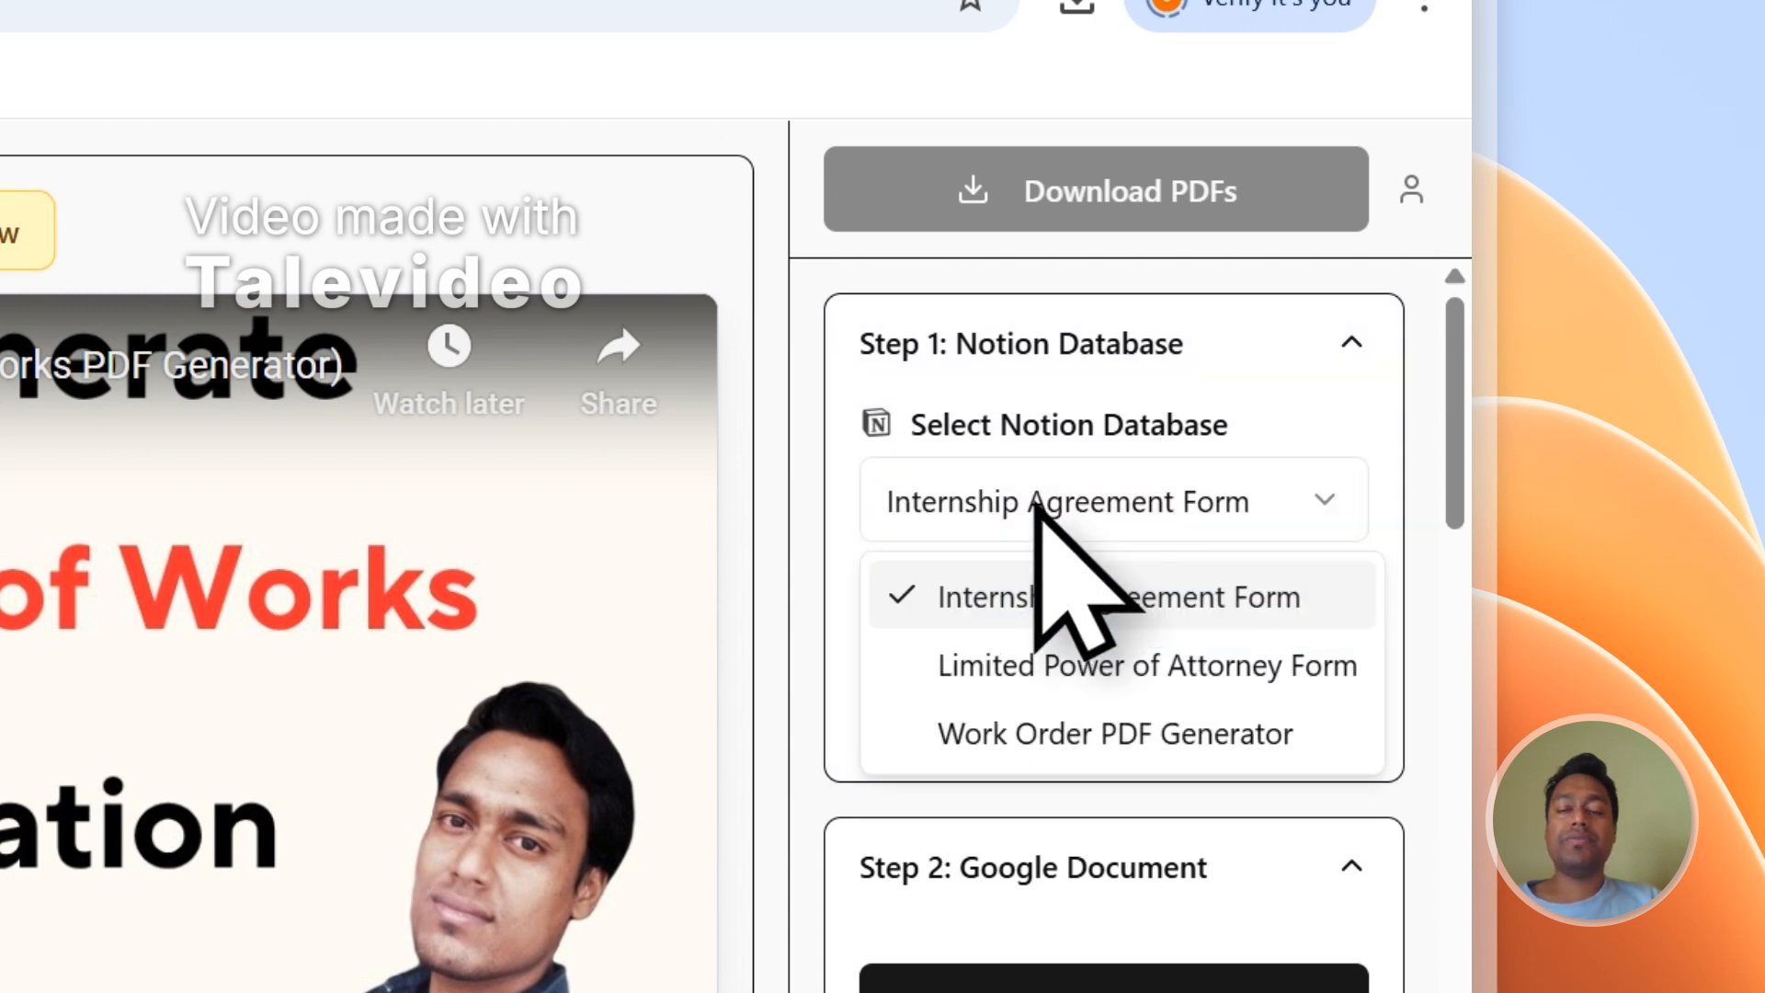
{"action": "left_click", "coordinate": [1038, 504]}
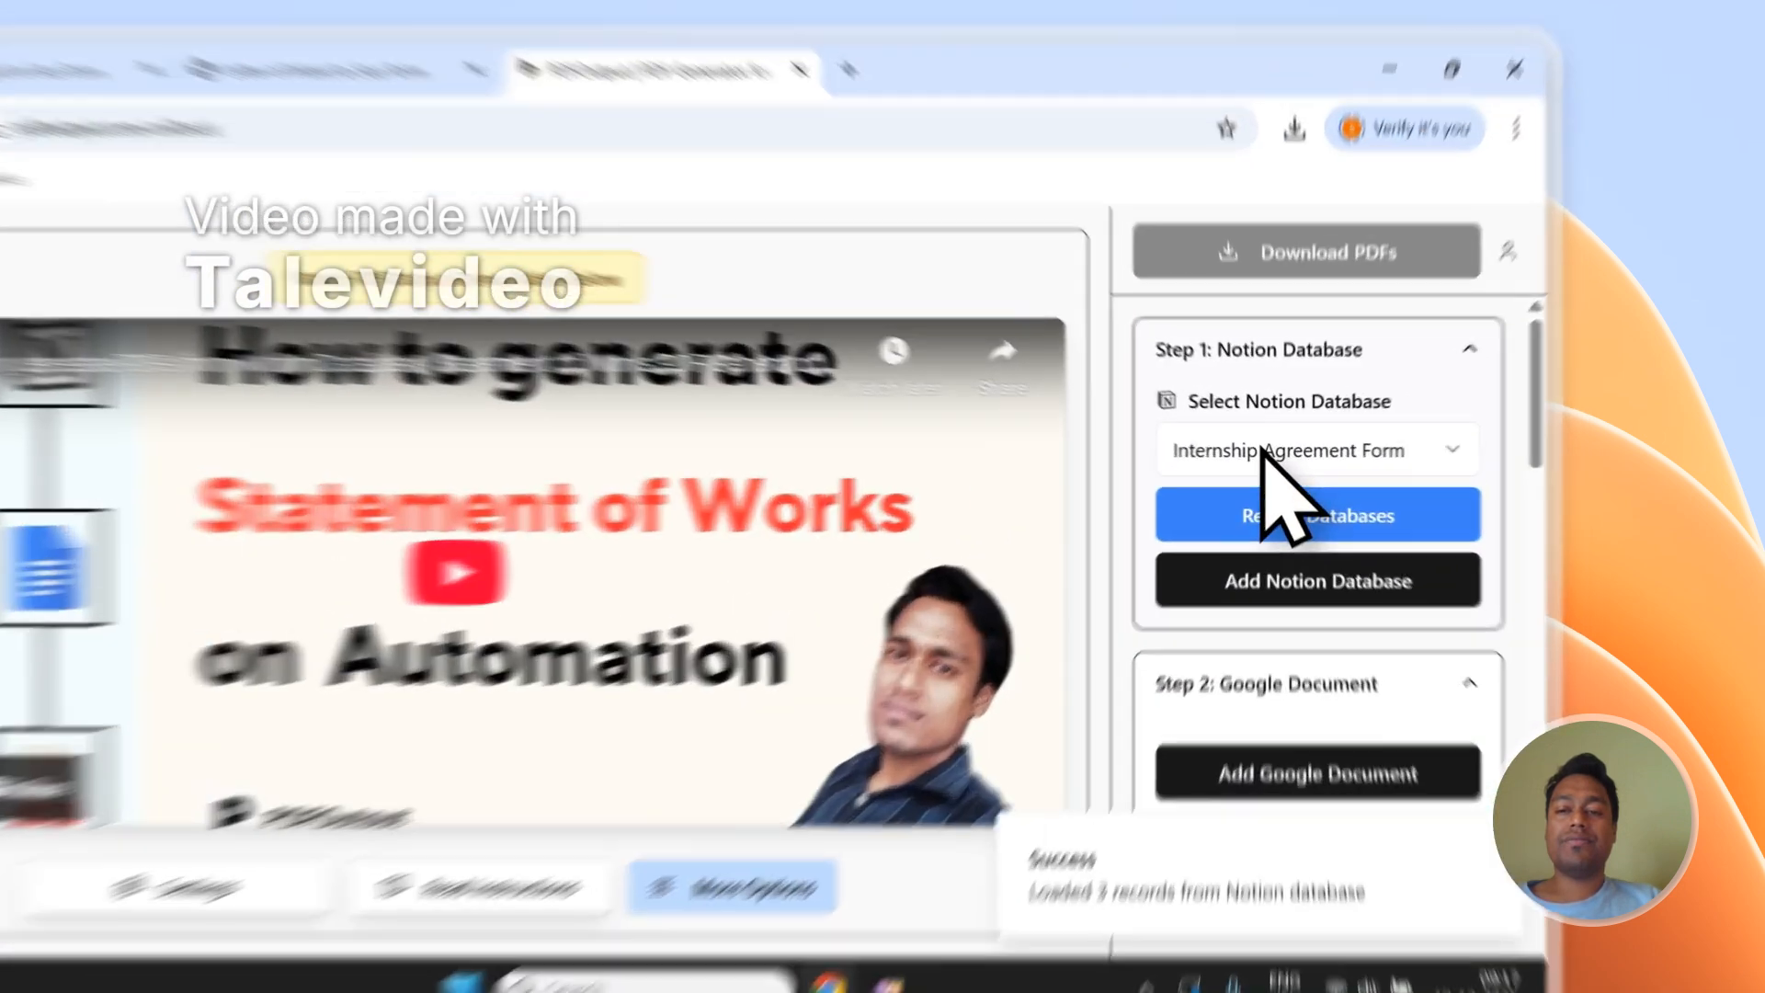
Step: Select Letter of Intent to Sue Form as the Notion database and look over its mapping section
{"action": "left_click", "coordinate": [1344, 432]}
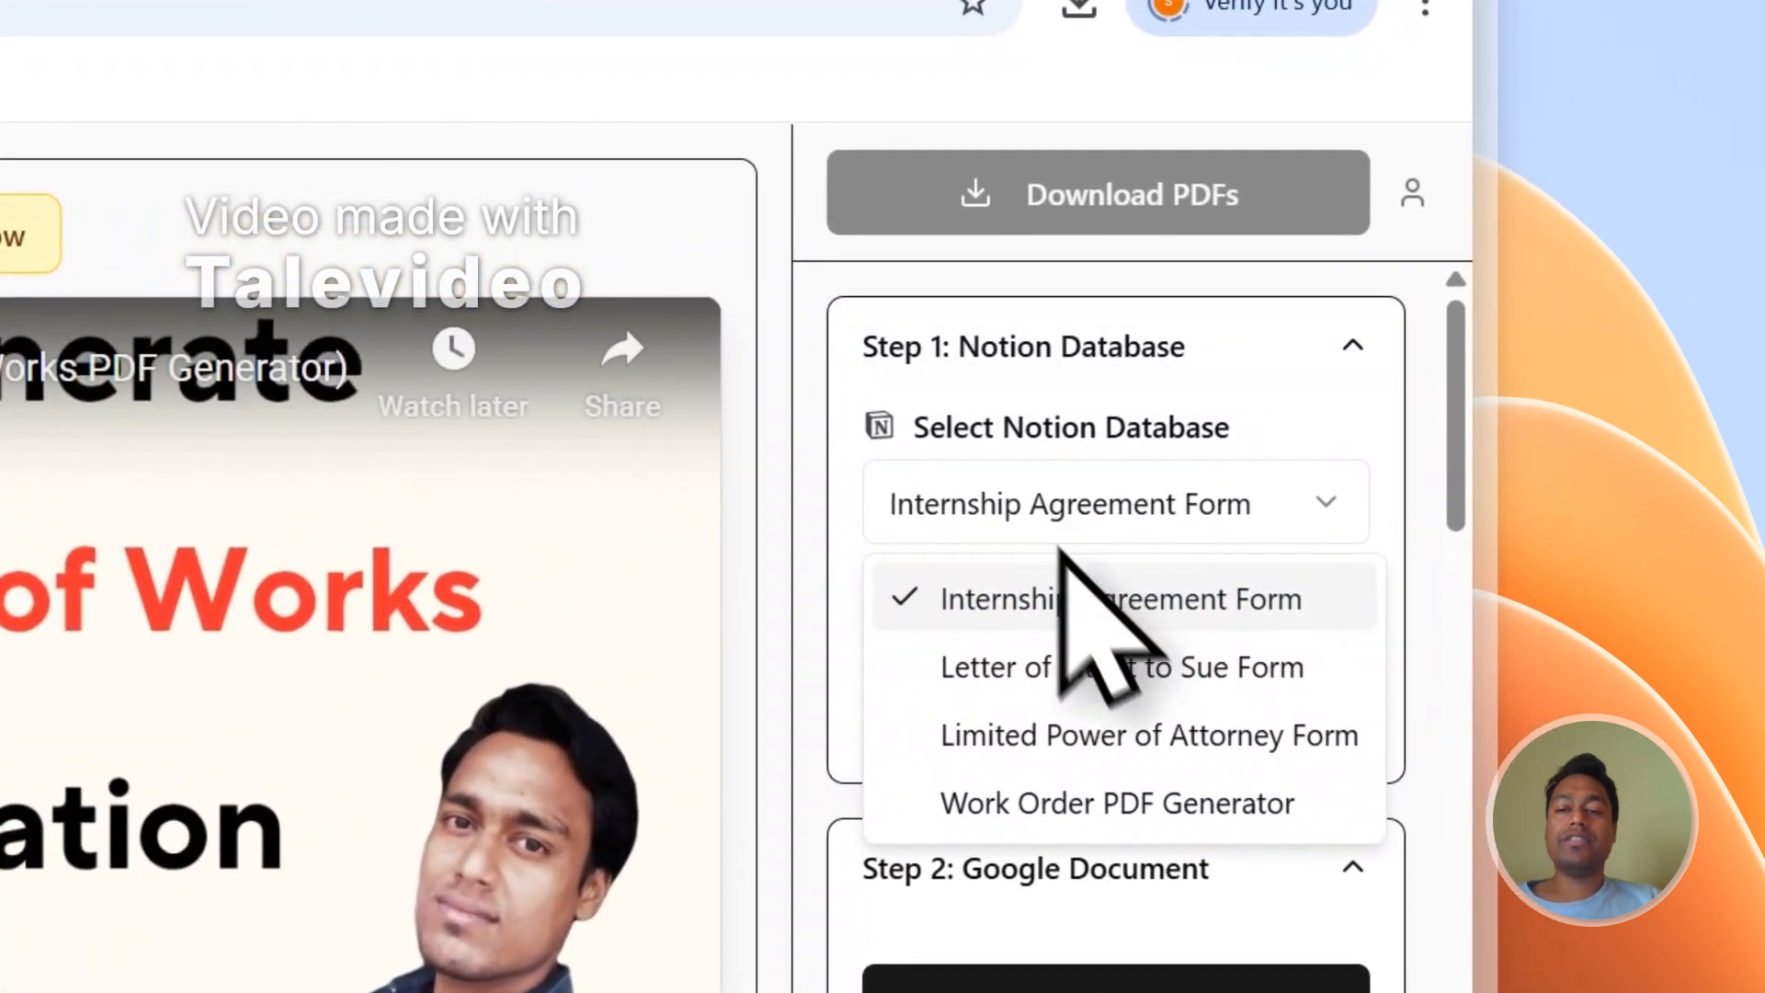
{"action": "left_click", "coordinate": [1114, 670]}
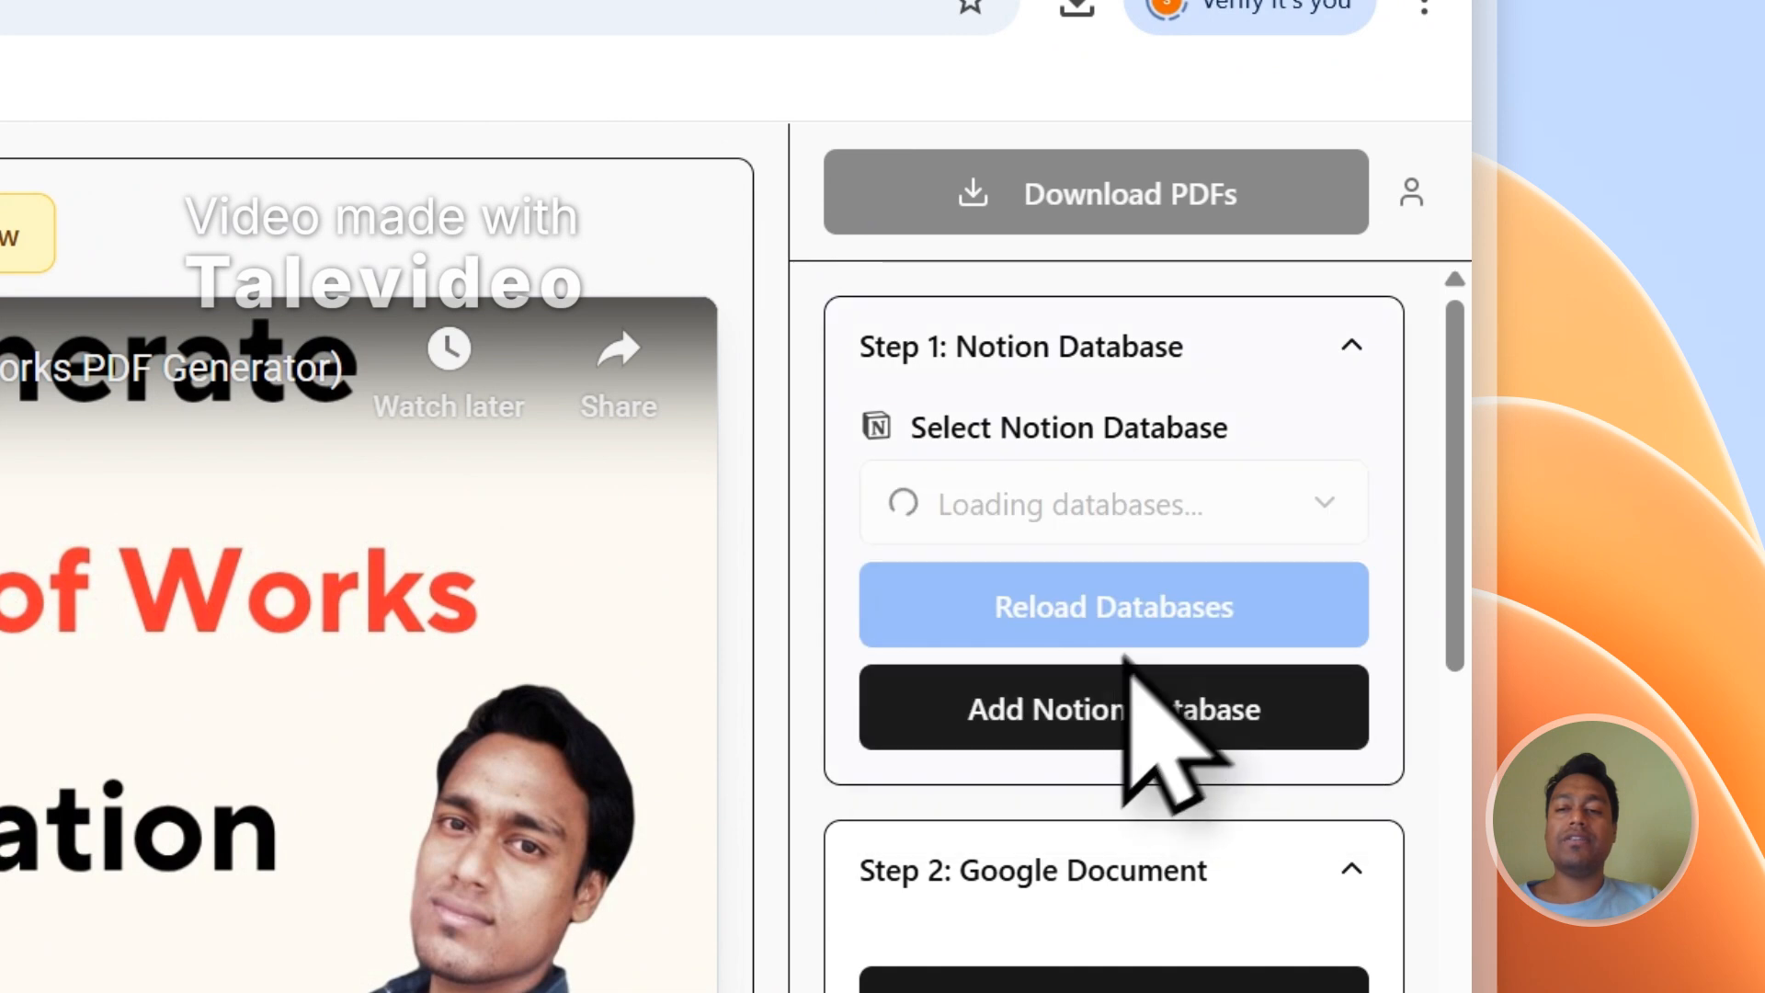
{"action": "scroll", "coordinate": [1471, 396], "scroll_direction": "down", "scroll_amount": 10}
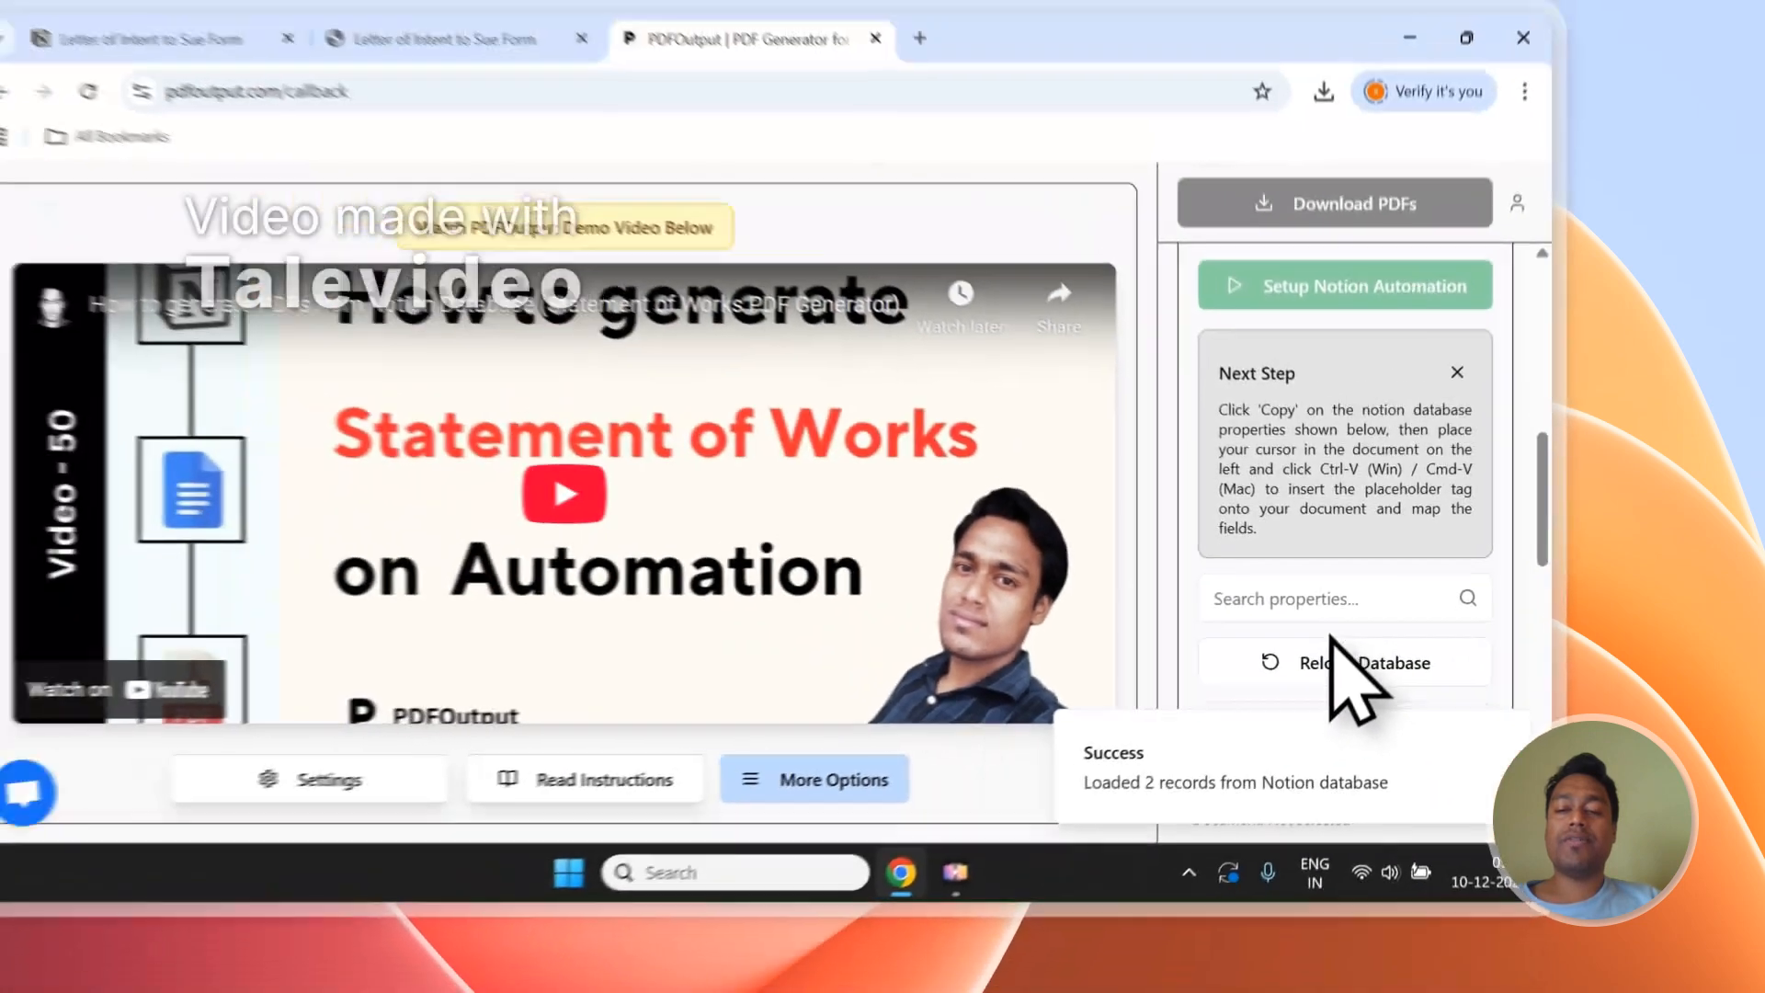
{"action": "scroll", "coordinate": [1074, 585], "scroll_direction": "down", "scroll_amount": 6}
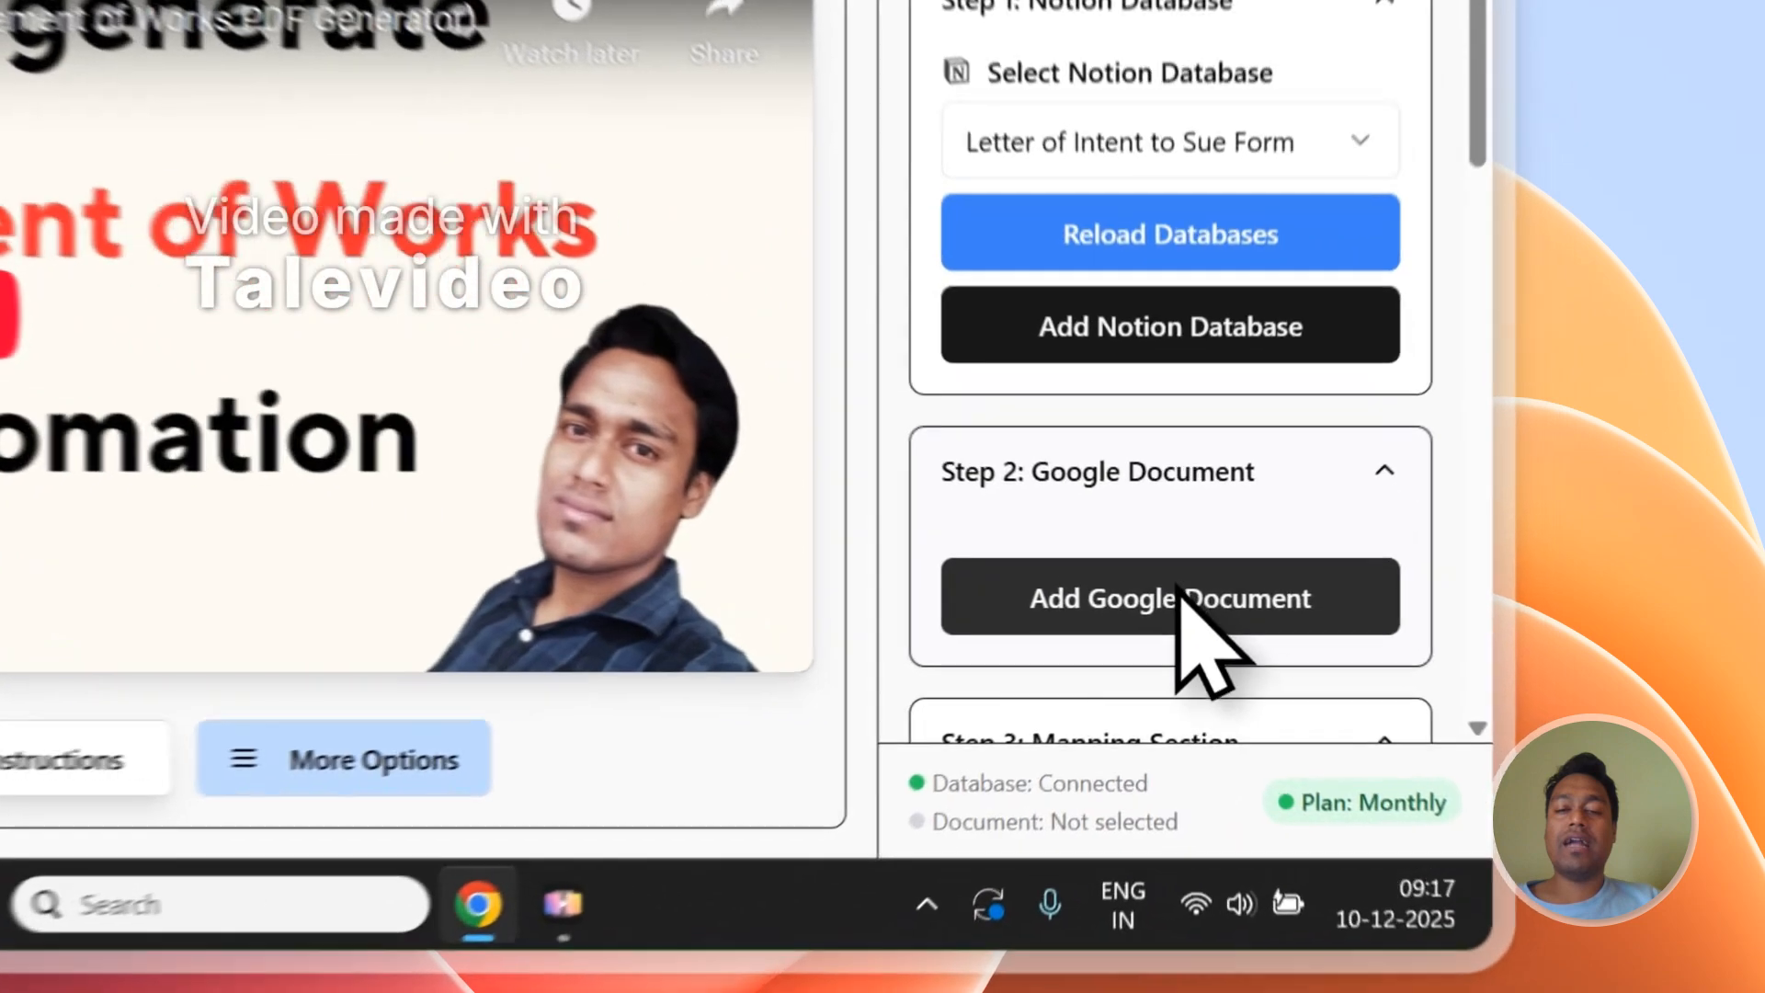
{"action": "left_click", "coordinate": [1379, 685]}
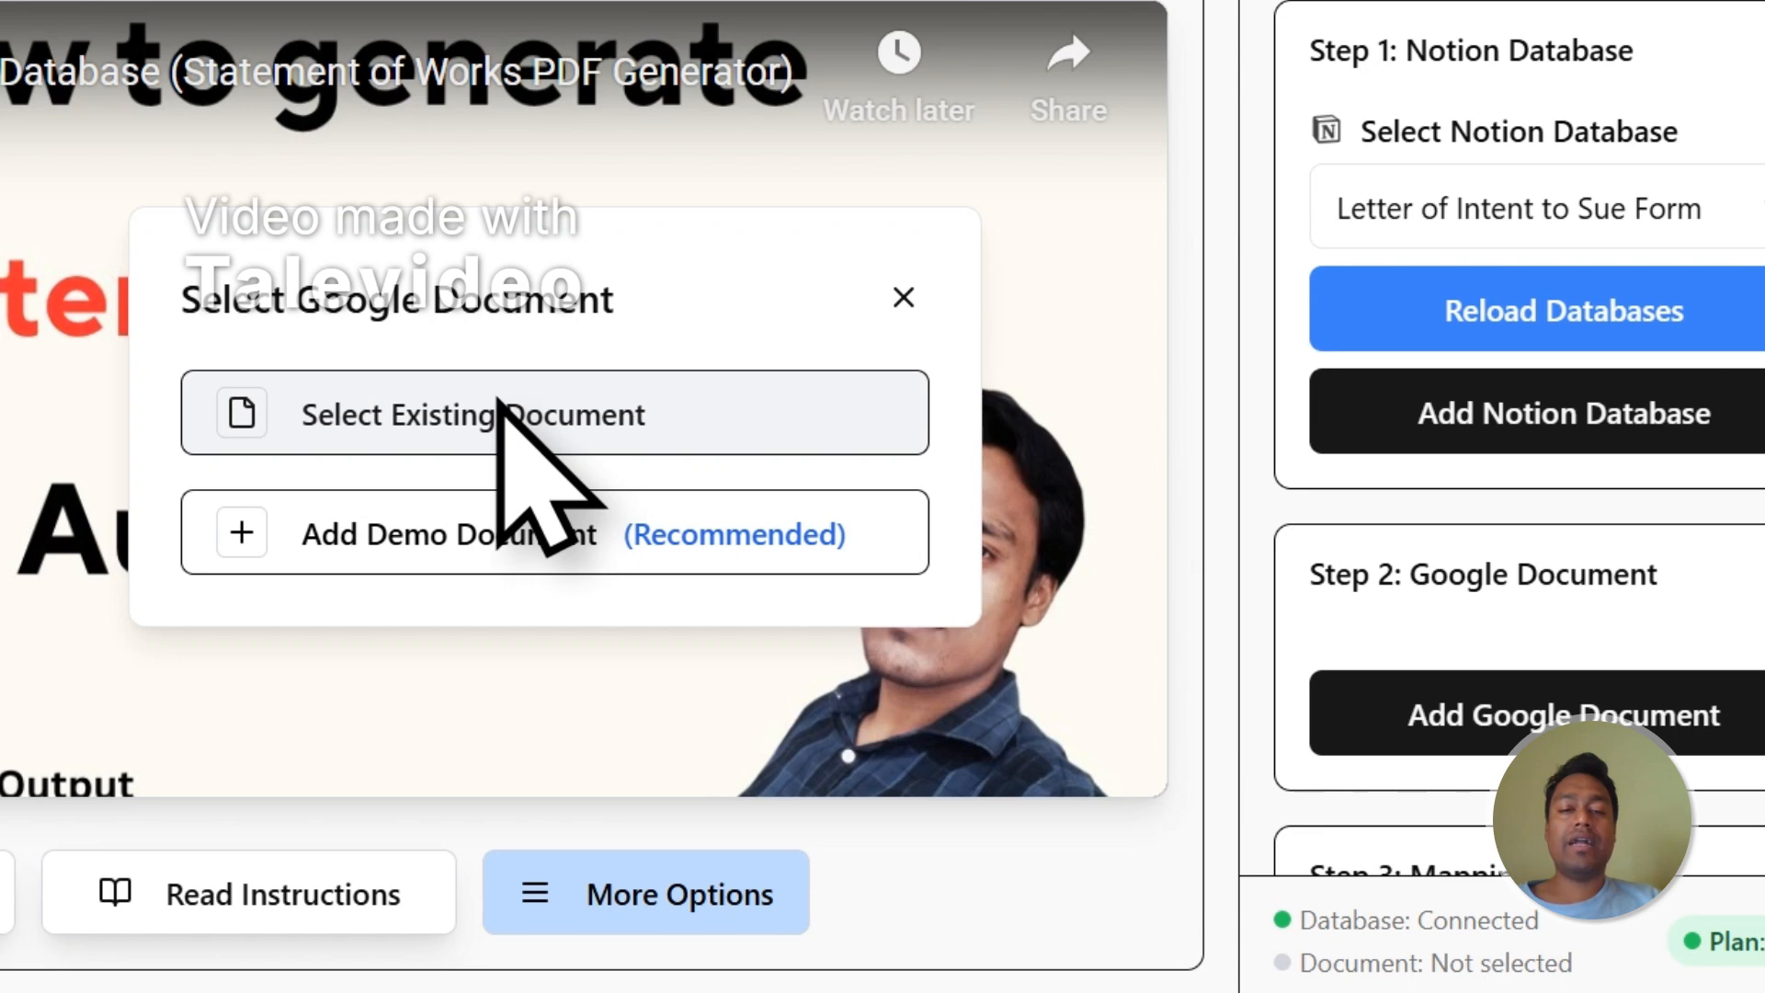
{"action": "left_click", "coordinate": [497, 405]}
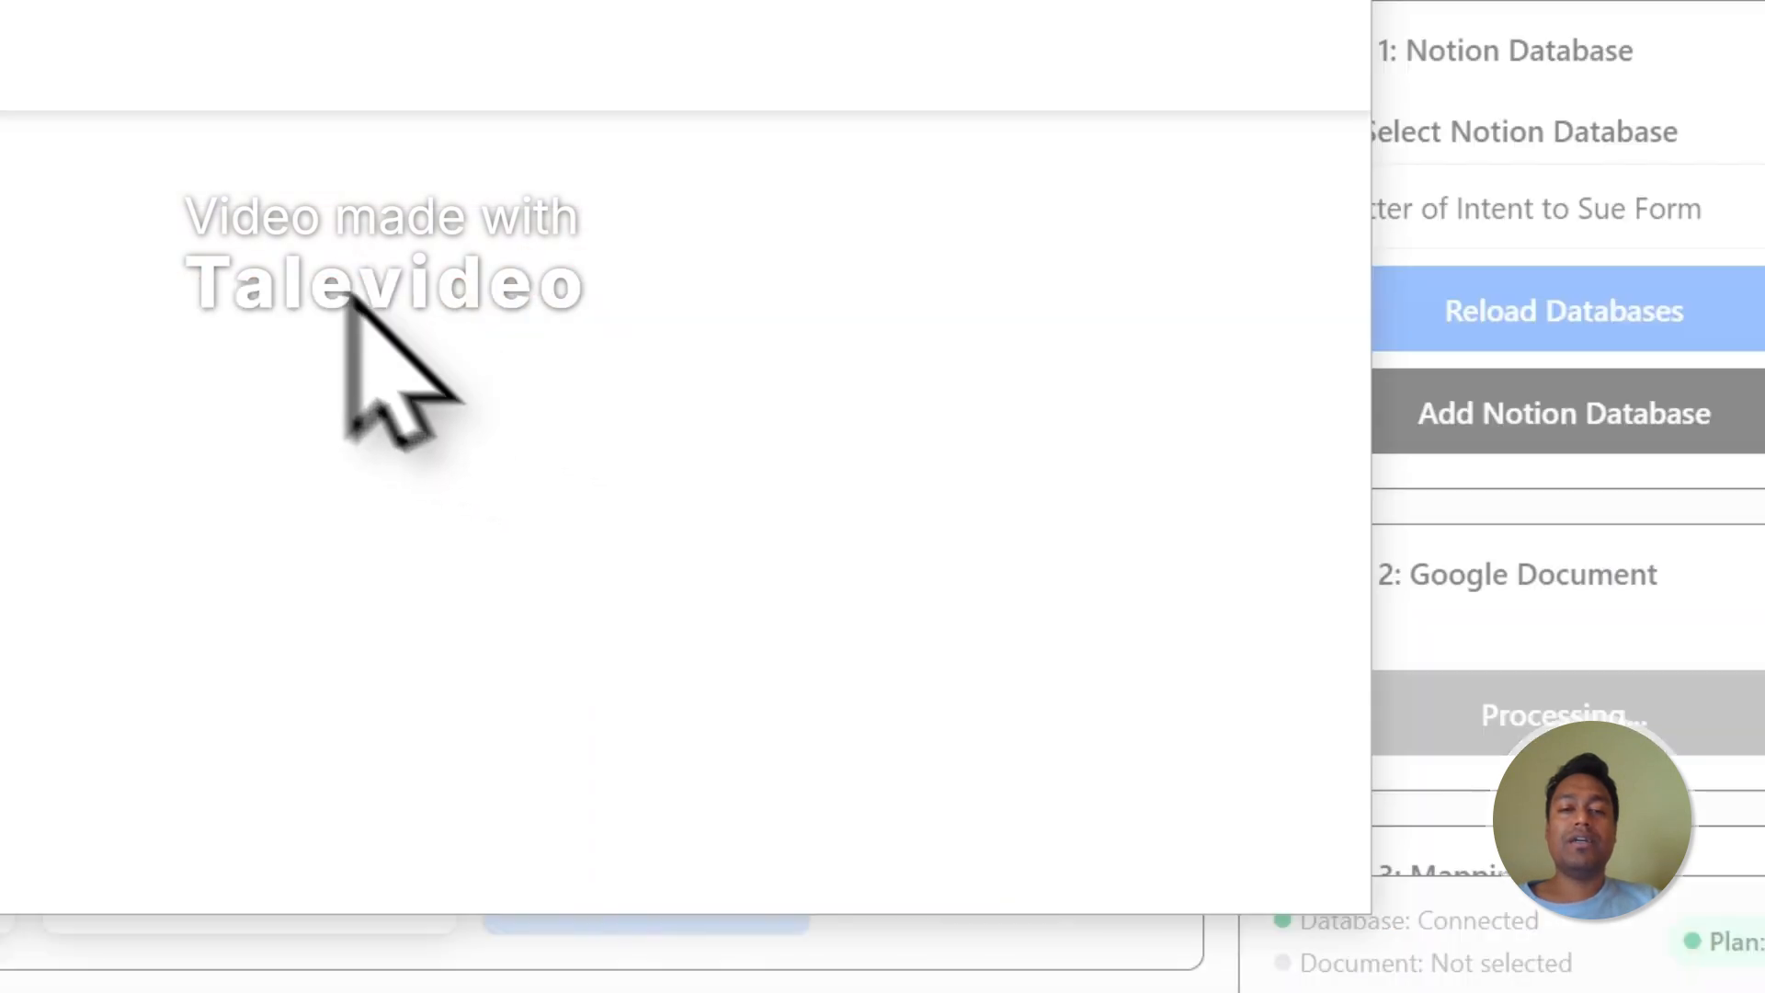
{"action": "left_click", "coordinate": [643, 348]}
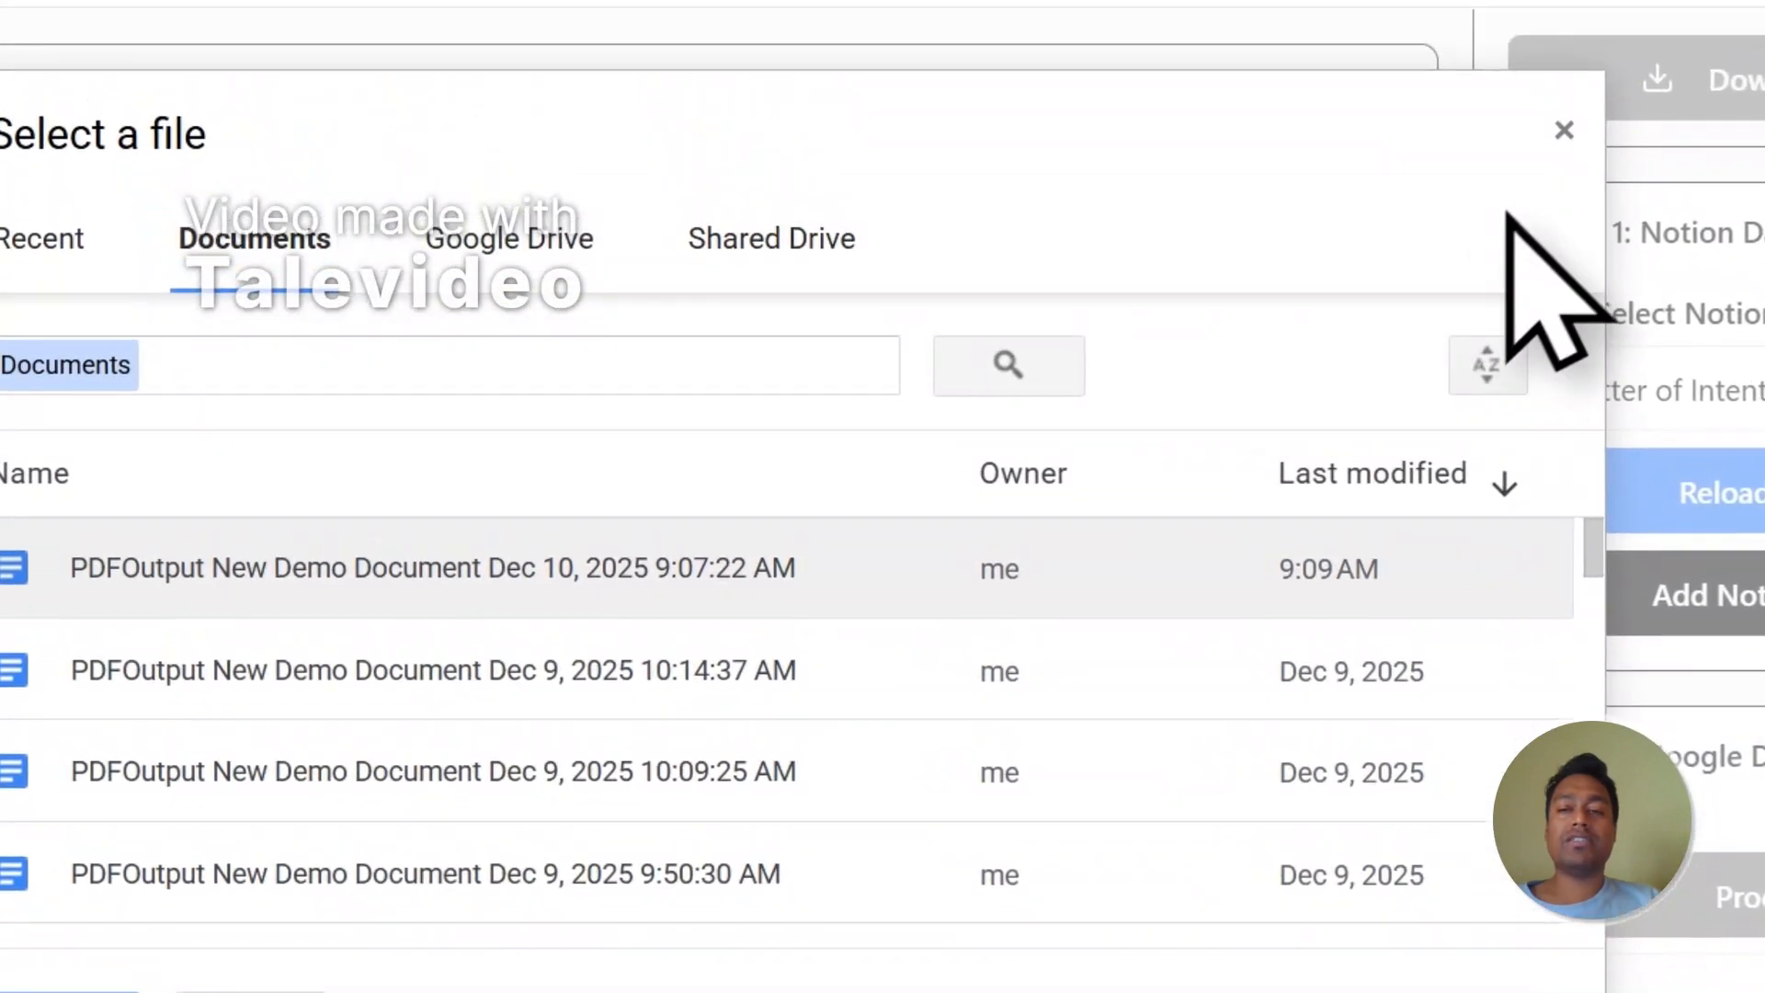
{"action": "left_click", "coordinate": [1564, 132]}
Step: Add the recommended demo document as the Google Docs template for the selected database
{"action": "left_click", "coordinate": [954, 869]}
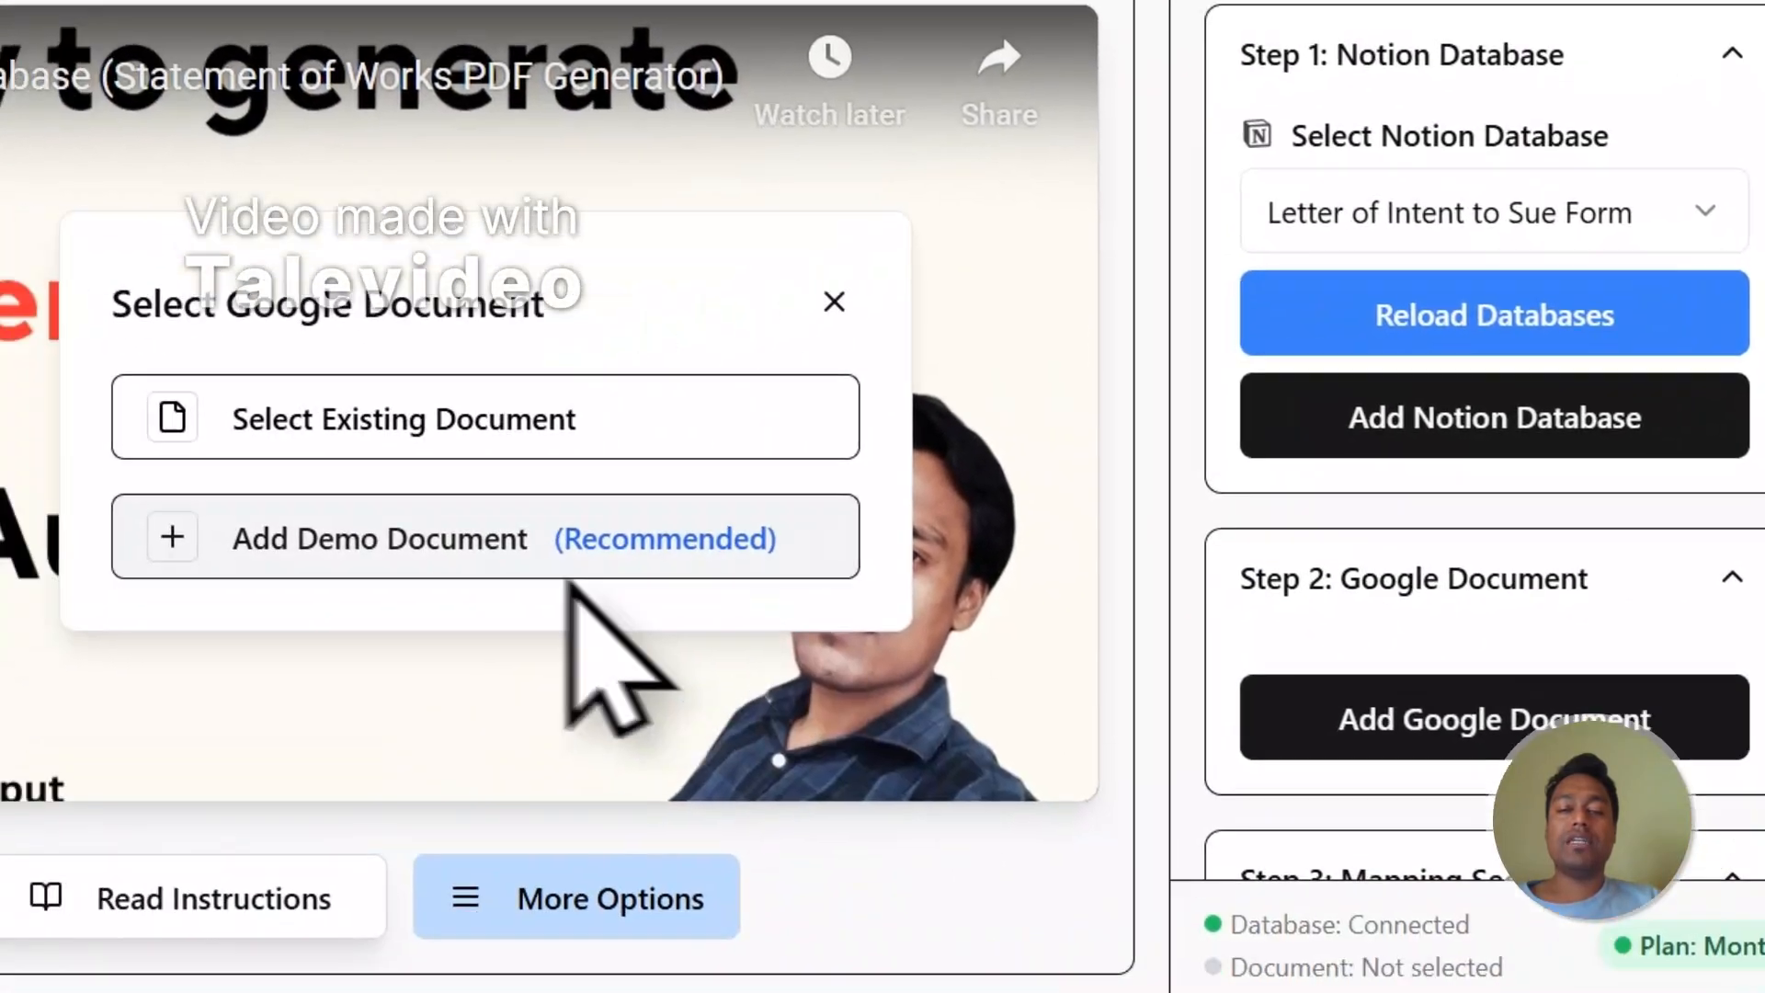
{"action": "left_click", "coordinate": [570, 574]}
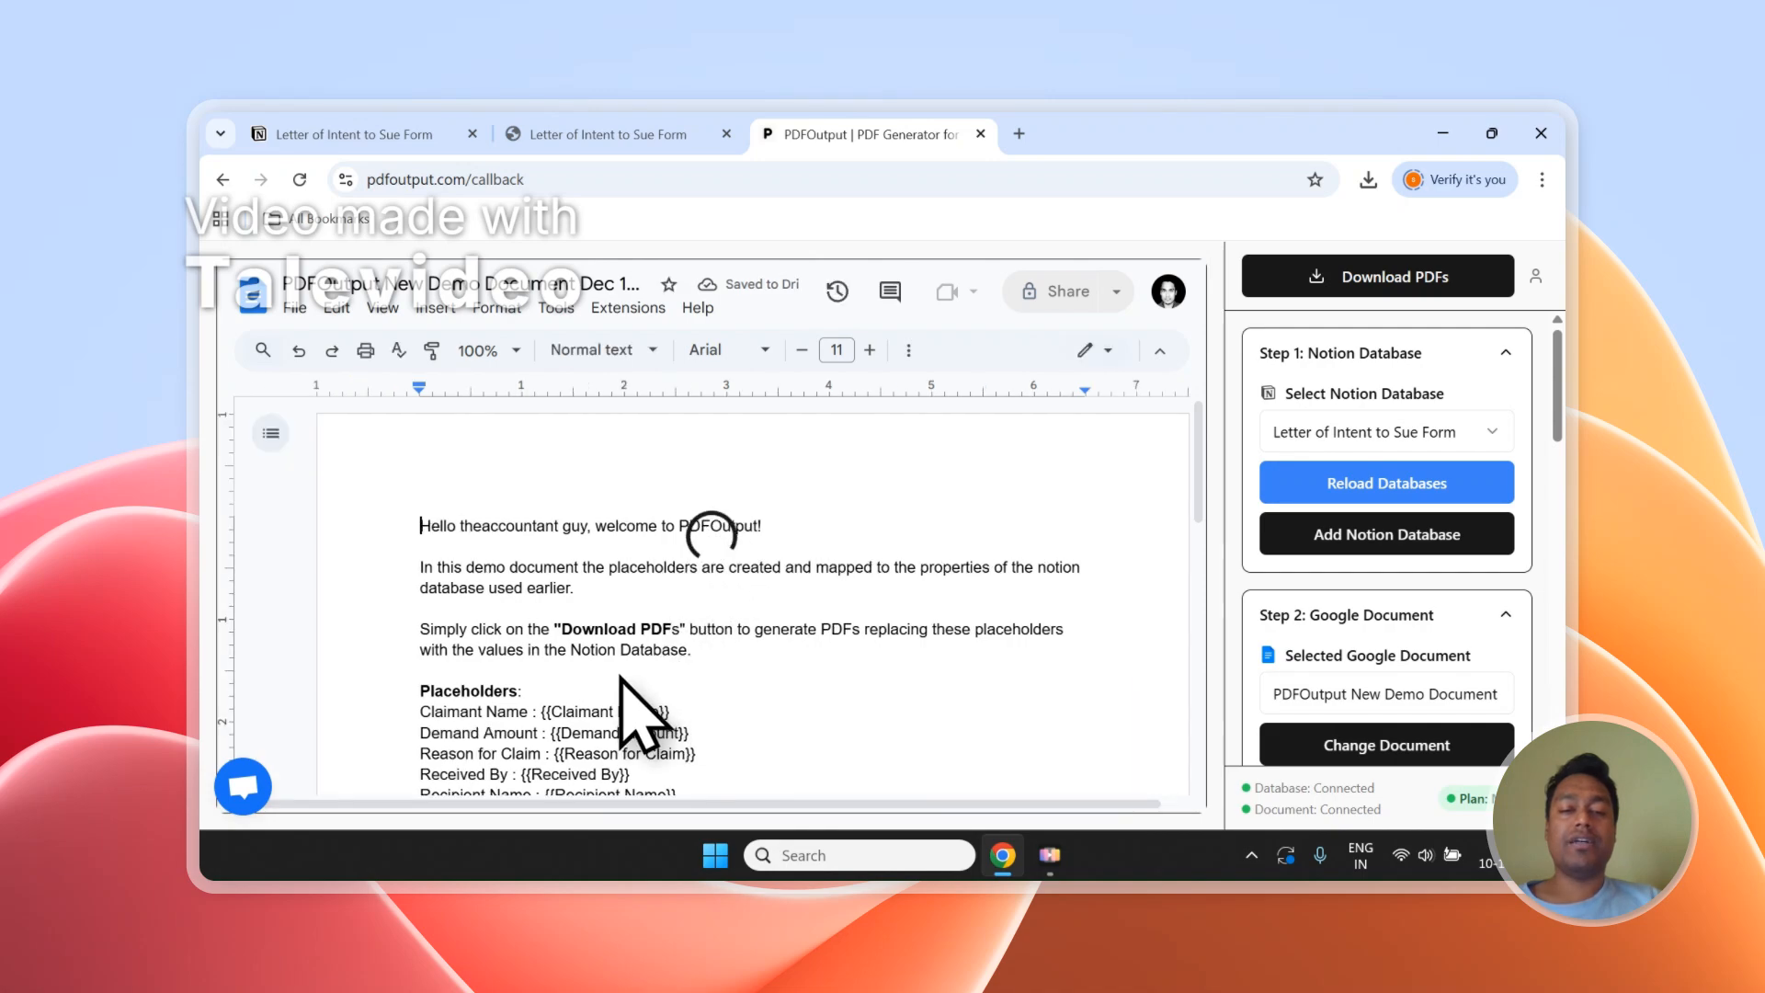
Step: Delete the welcome and instruction text above the Placeholders heading in the demo document
{"action": "scroll", "coordinate": [657, 629], "scroll_direction": "down", "scroll_amount": 1}
{"action": "left_click_drag", "start_coordinate": [692, 548], "coordinate": [425, 419]}
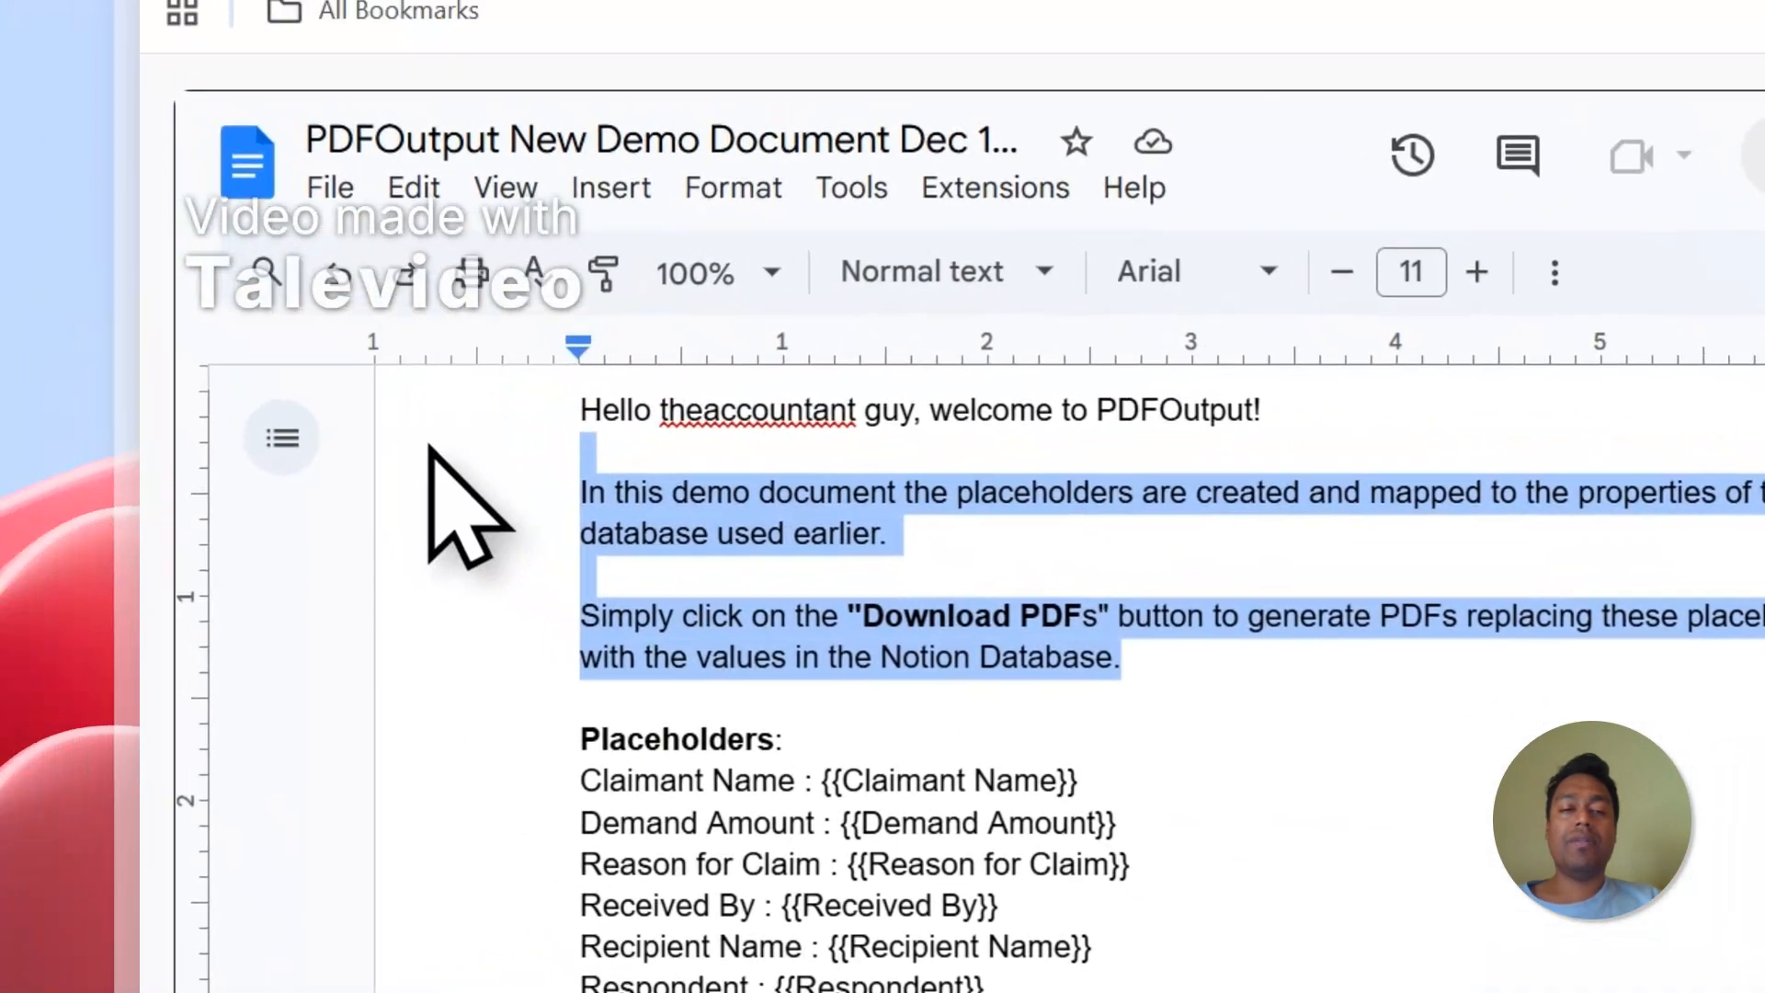
{"action": "key", "text": "BackSpace"}
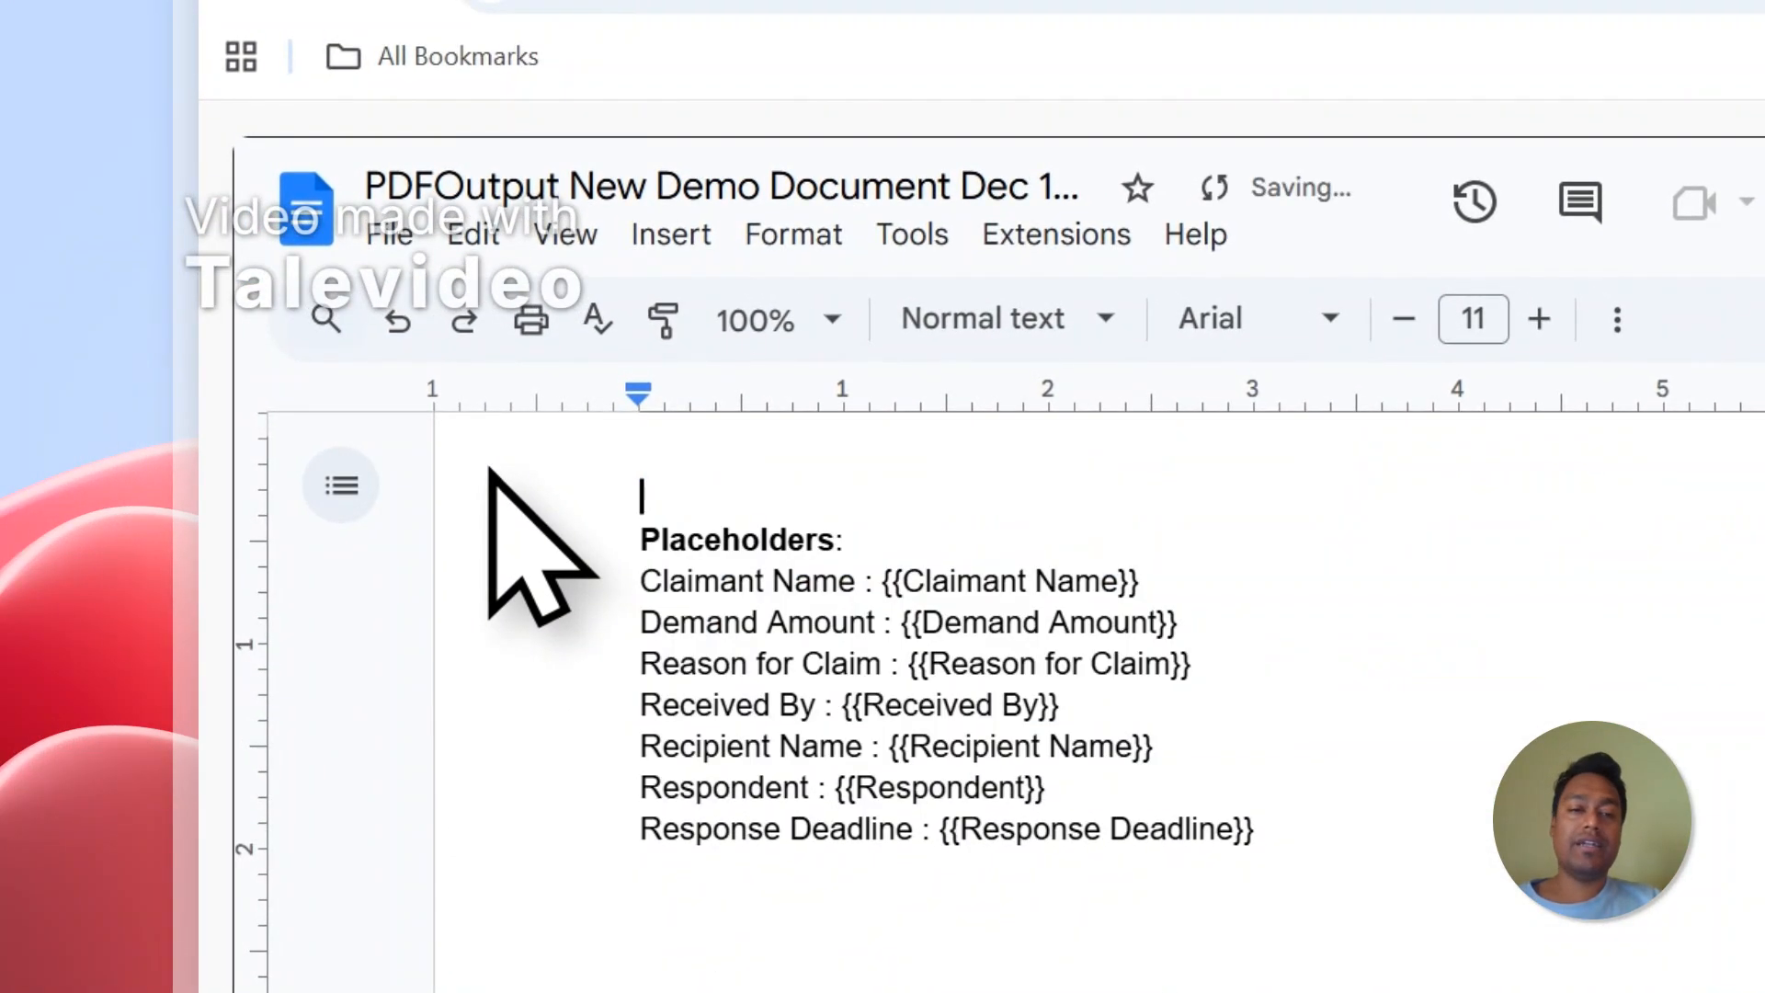
{"action": "key", "text": "BackSpace"}
{"action": "scroll", "coordinate": [837, 598], "scroll_direction": "up", "scroll_amount": 2}
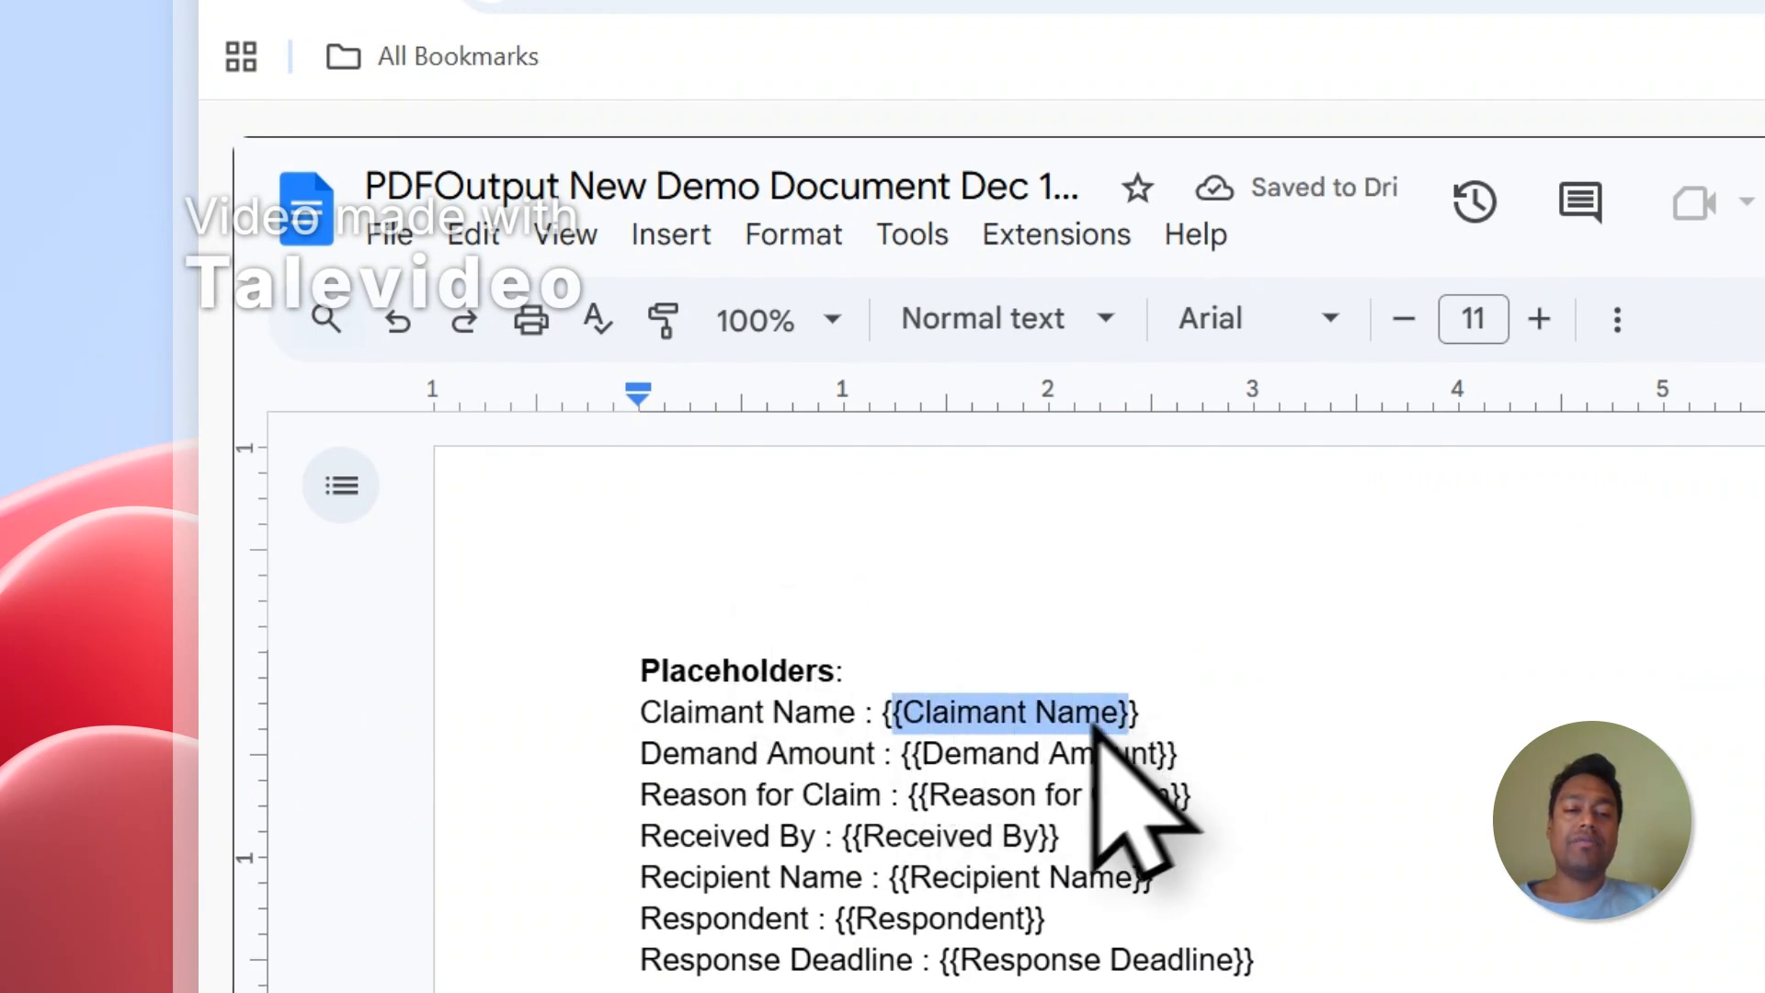
Step: Compare the placeholder tags in the demo document with the property columns of the Letter of Intent to Sue Form database in Notion
{"action": "left_click", "coordinate": [927, 751]}
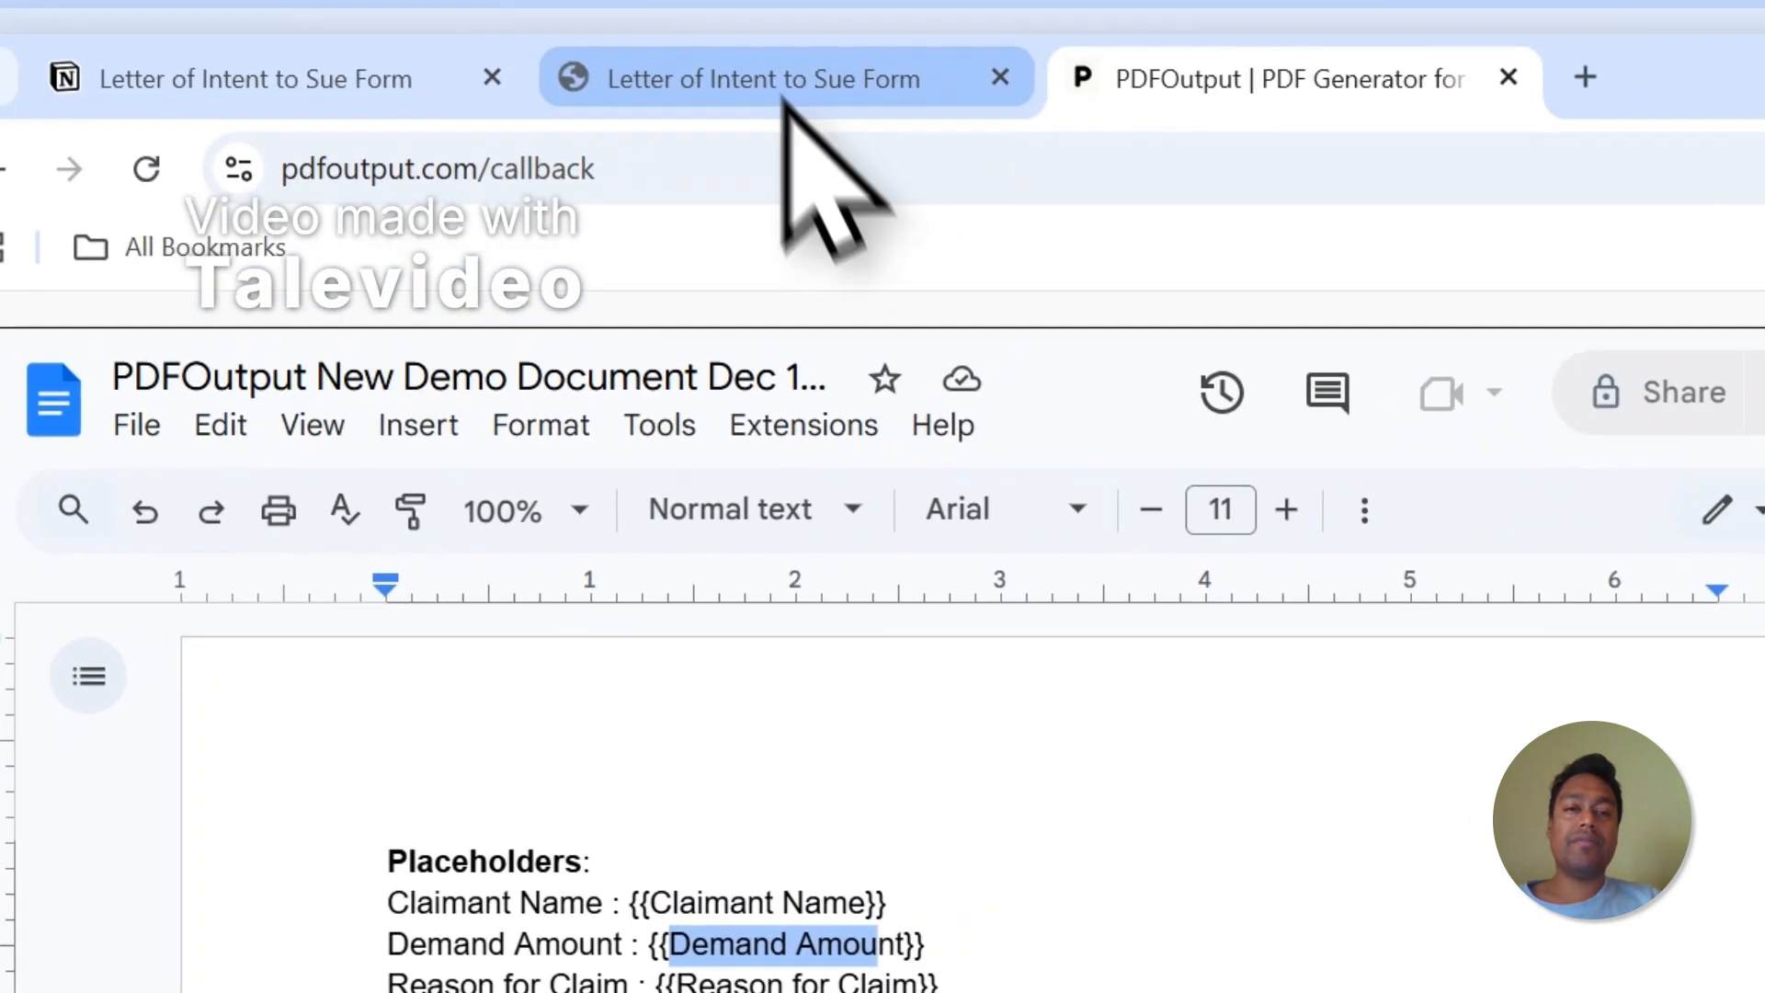
{"action": "left_click", "coordinate": [784, 96]}
{"action": "scroll", "coordinate": [721, 736], "scroll_direction": "down", "scroll_amount": 1}
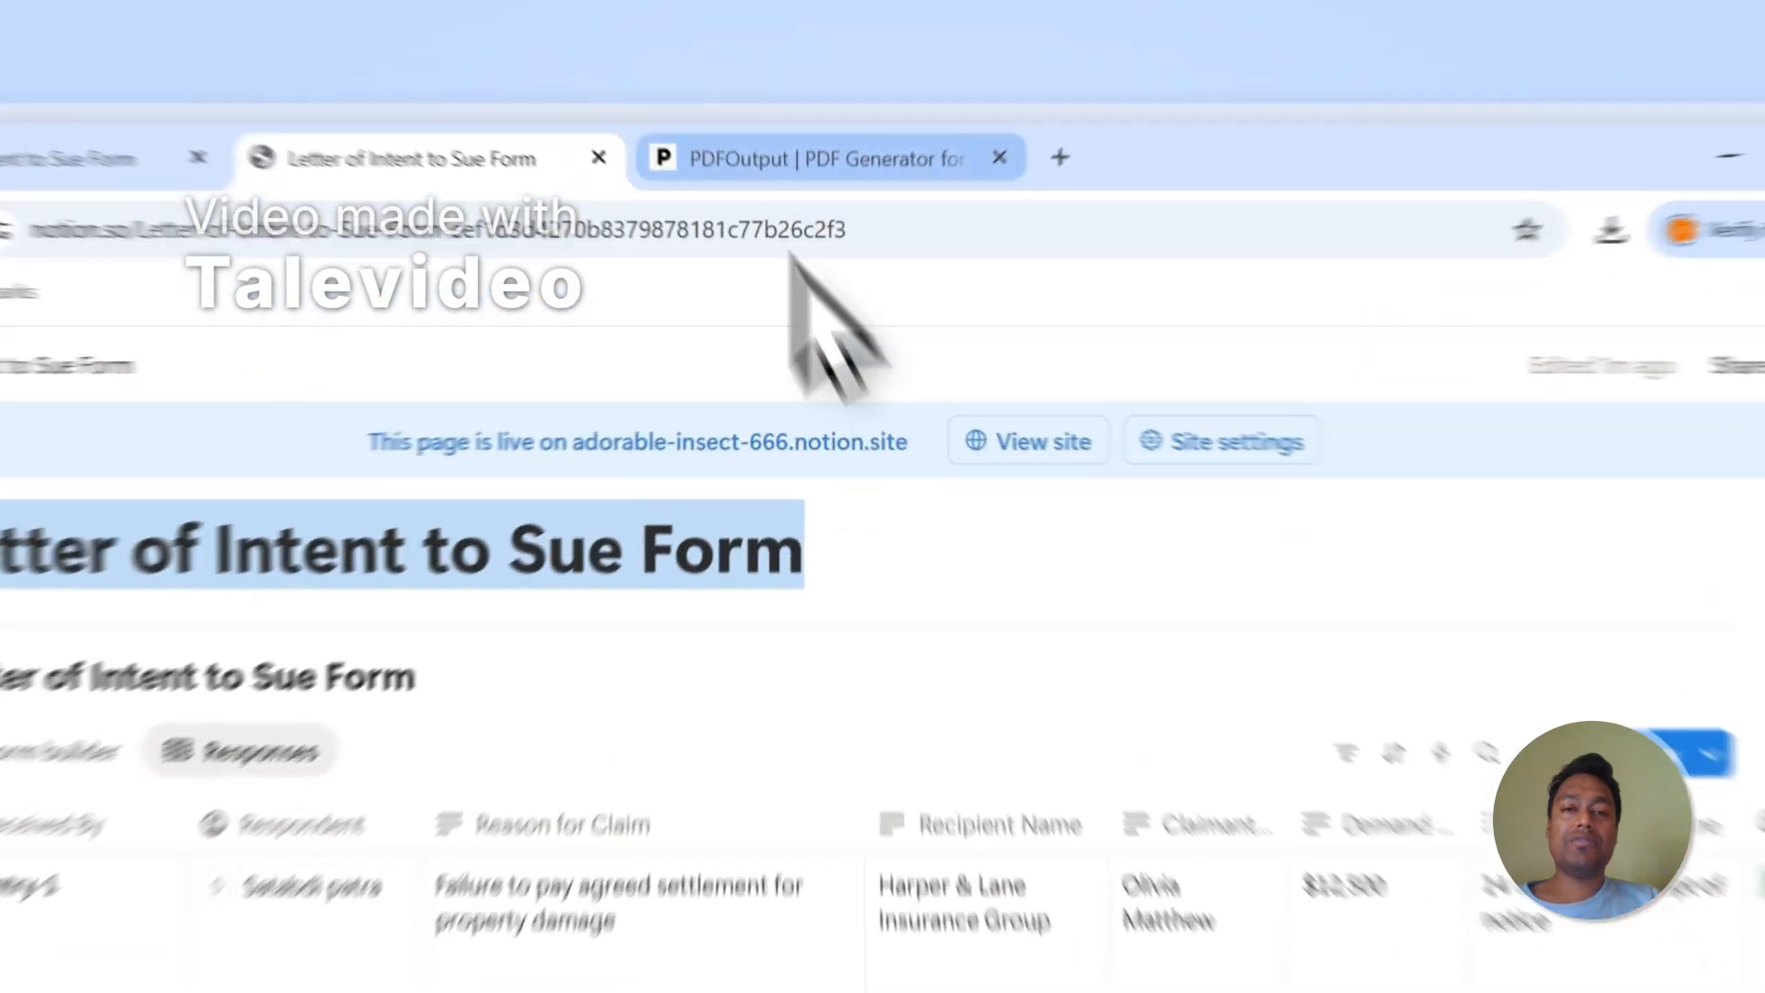
{"action": "left_click", "coordinate": [864, 134]}
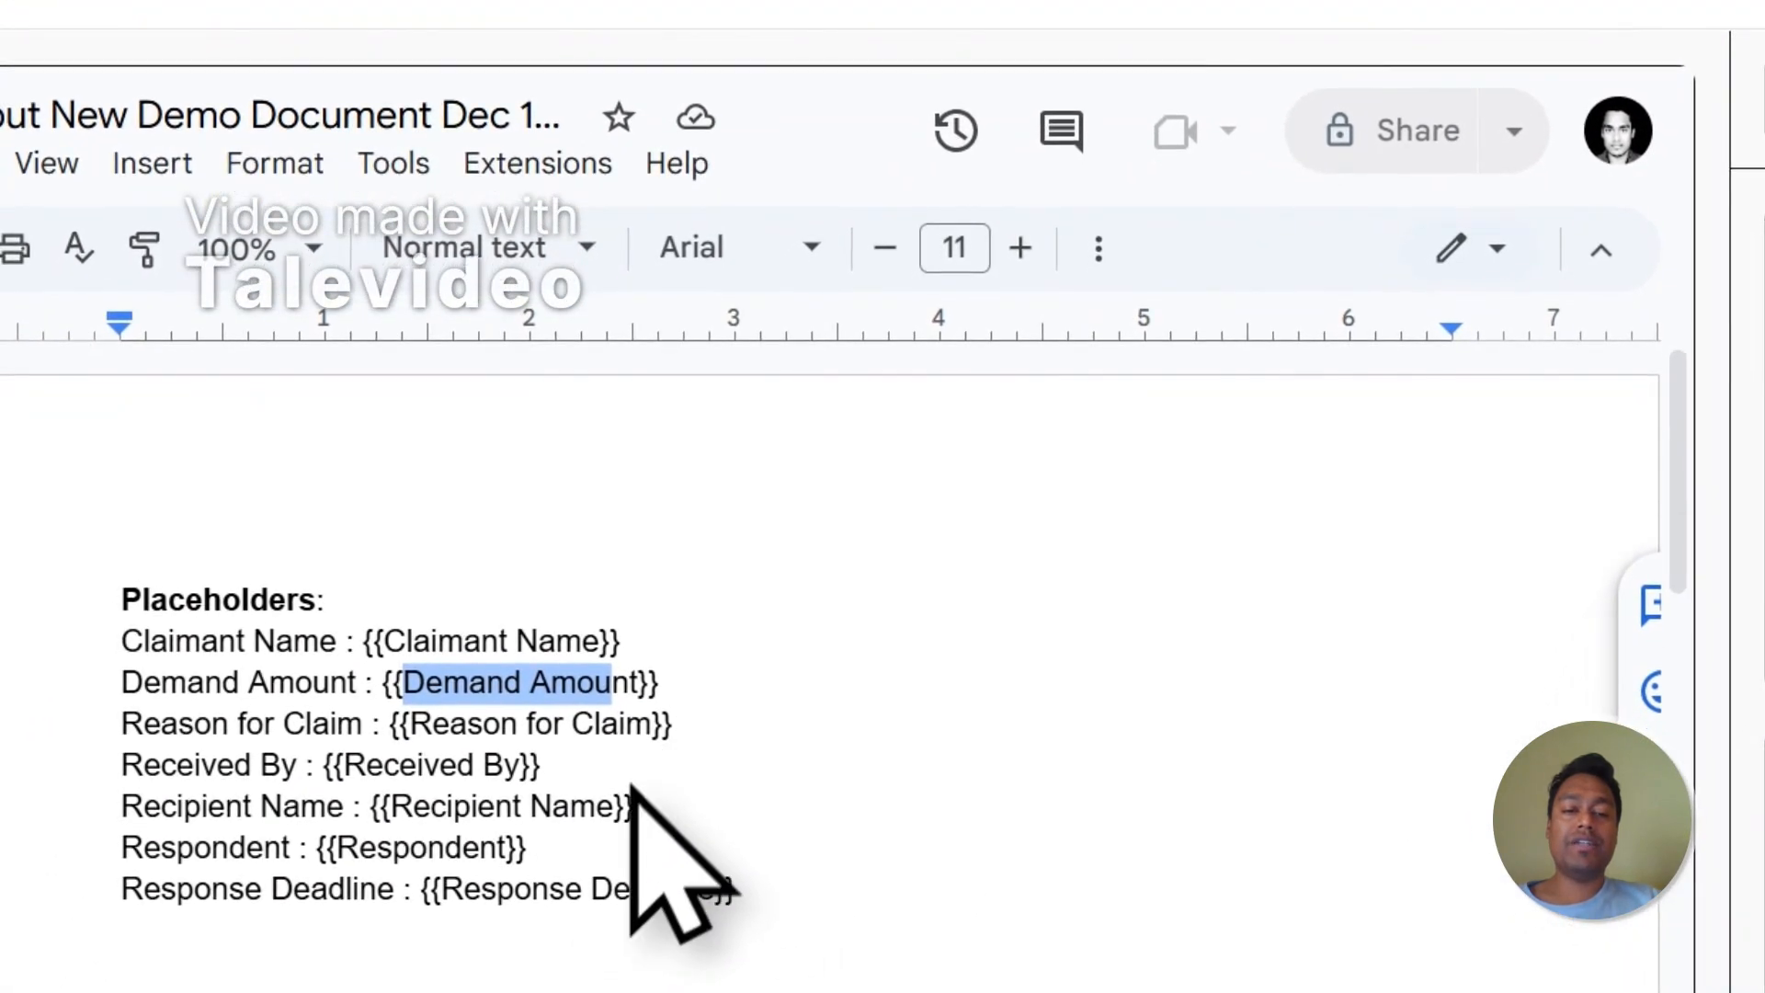
{"action": "double_click", "coordinate": [649, 728]}
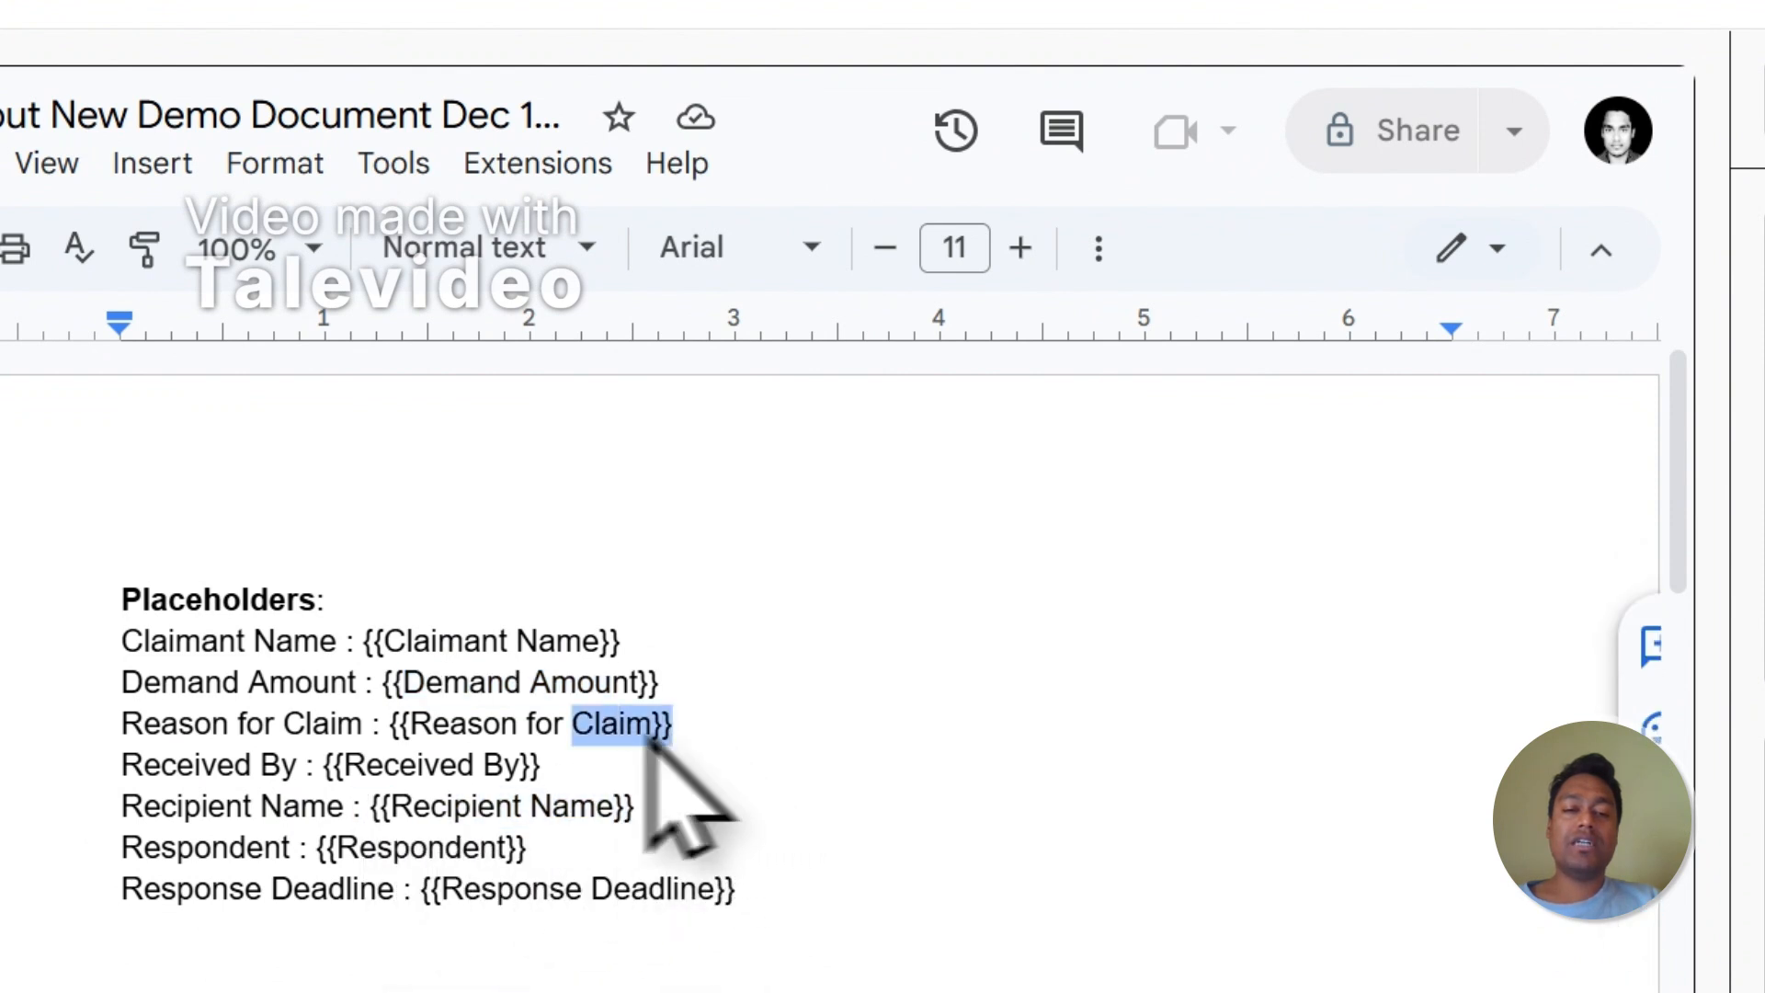
{"action": "left_click_drag", "start_coordinate": [678, 690], "coordinate": [471, 688]}
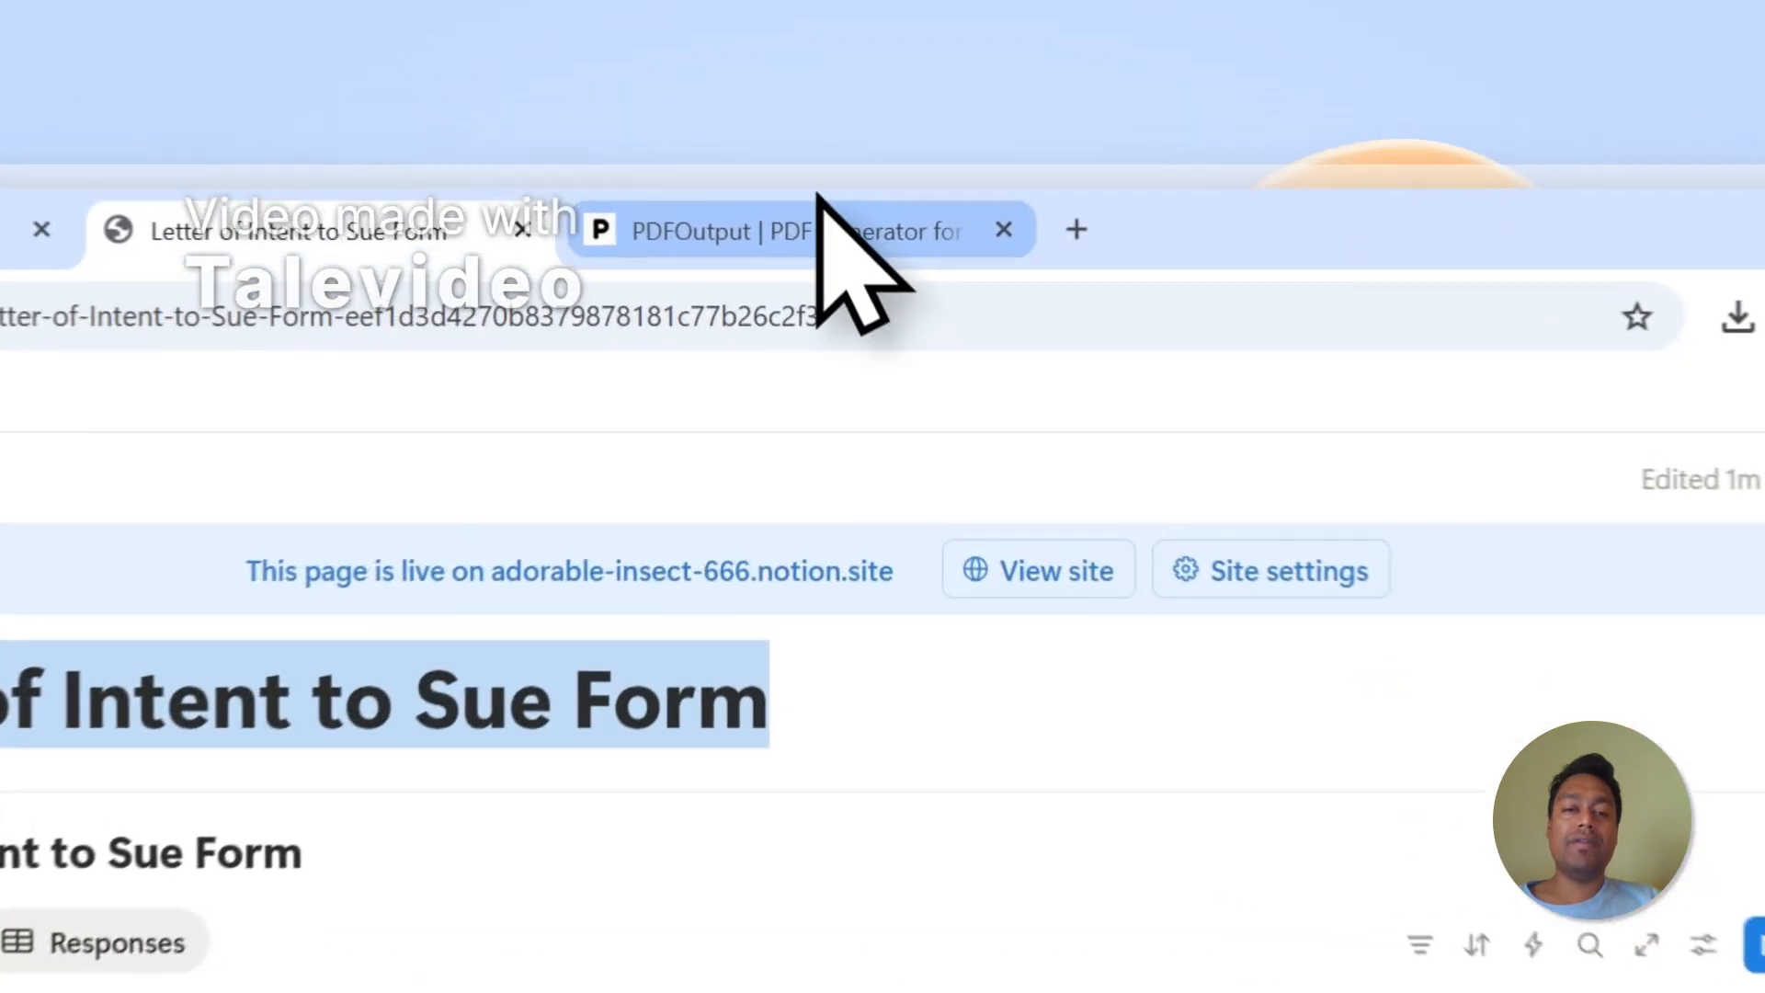
{"action": "left_click", "coordinate": [883, 133]}
{"action": "left_click_drag", "start_coordinate": [885, 602], "coordinate": [560, 603]}
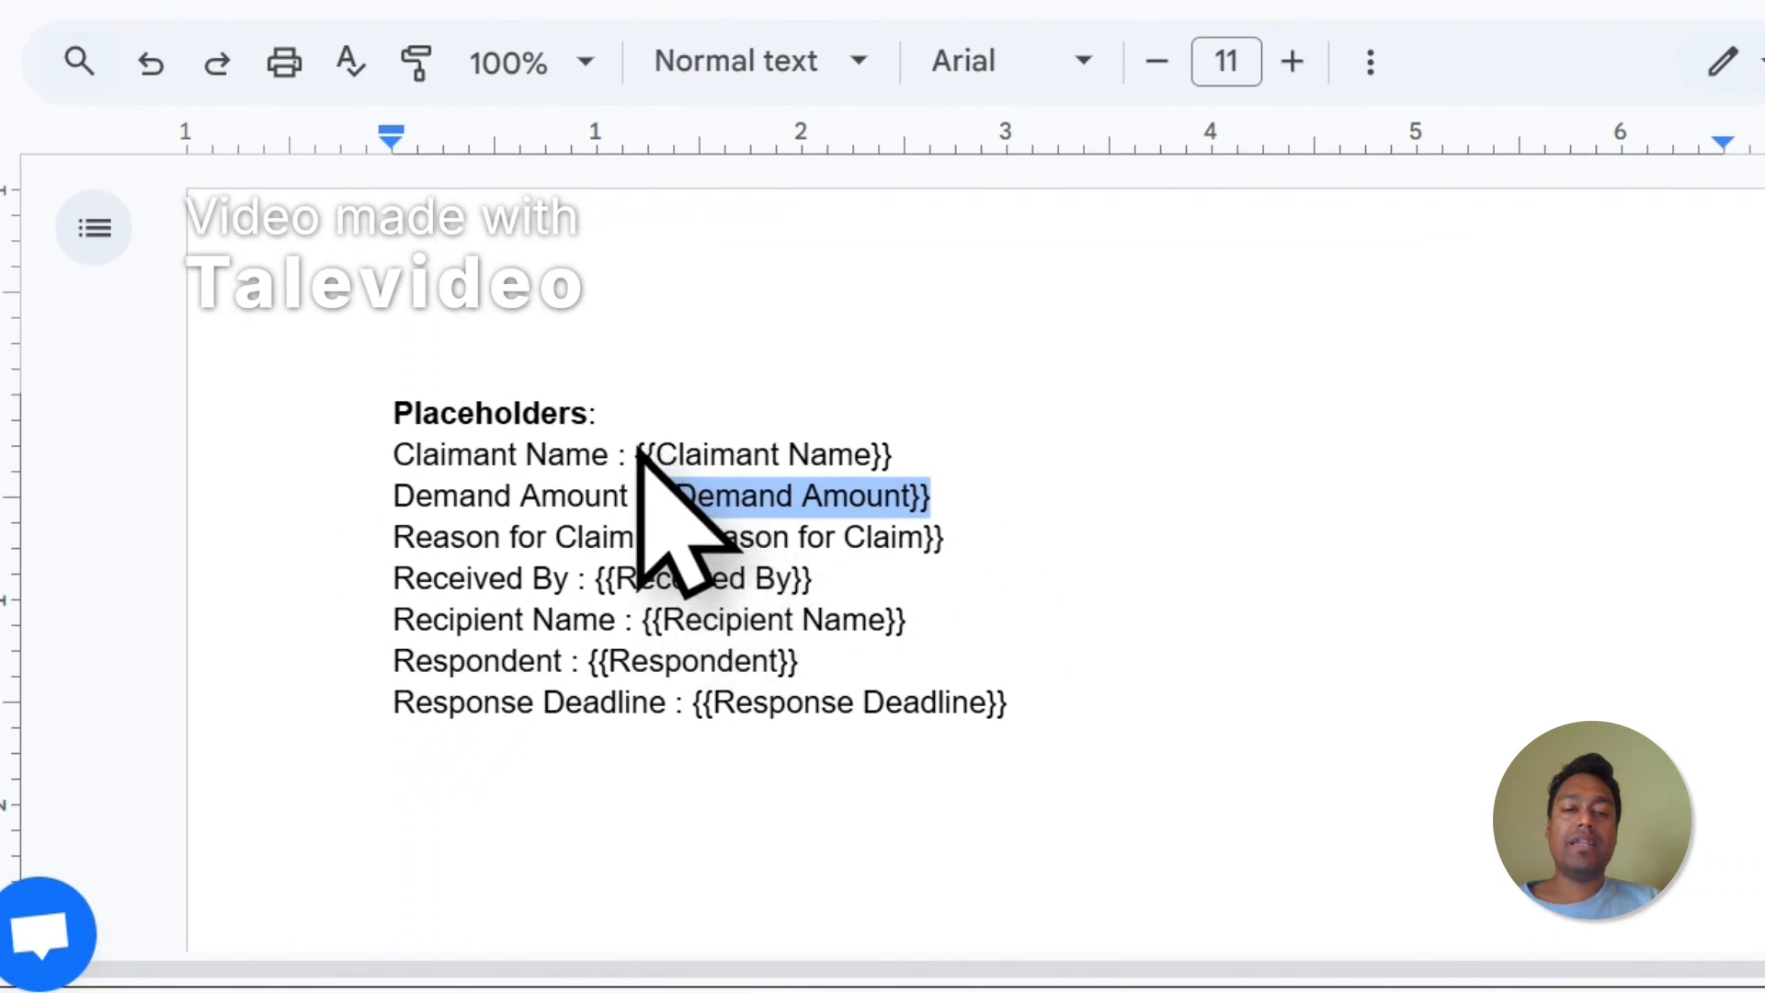
{"action": "left_click_drag", "start_coordinate": [628, 455], "coordinate": [908, 457]}
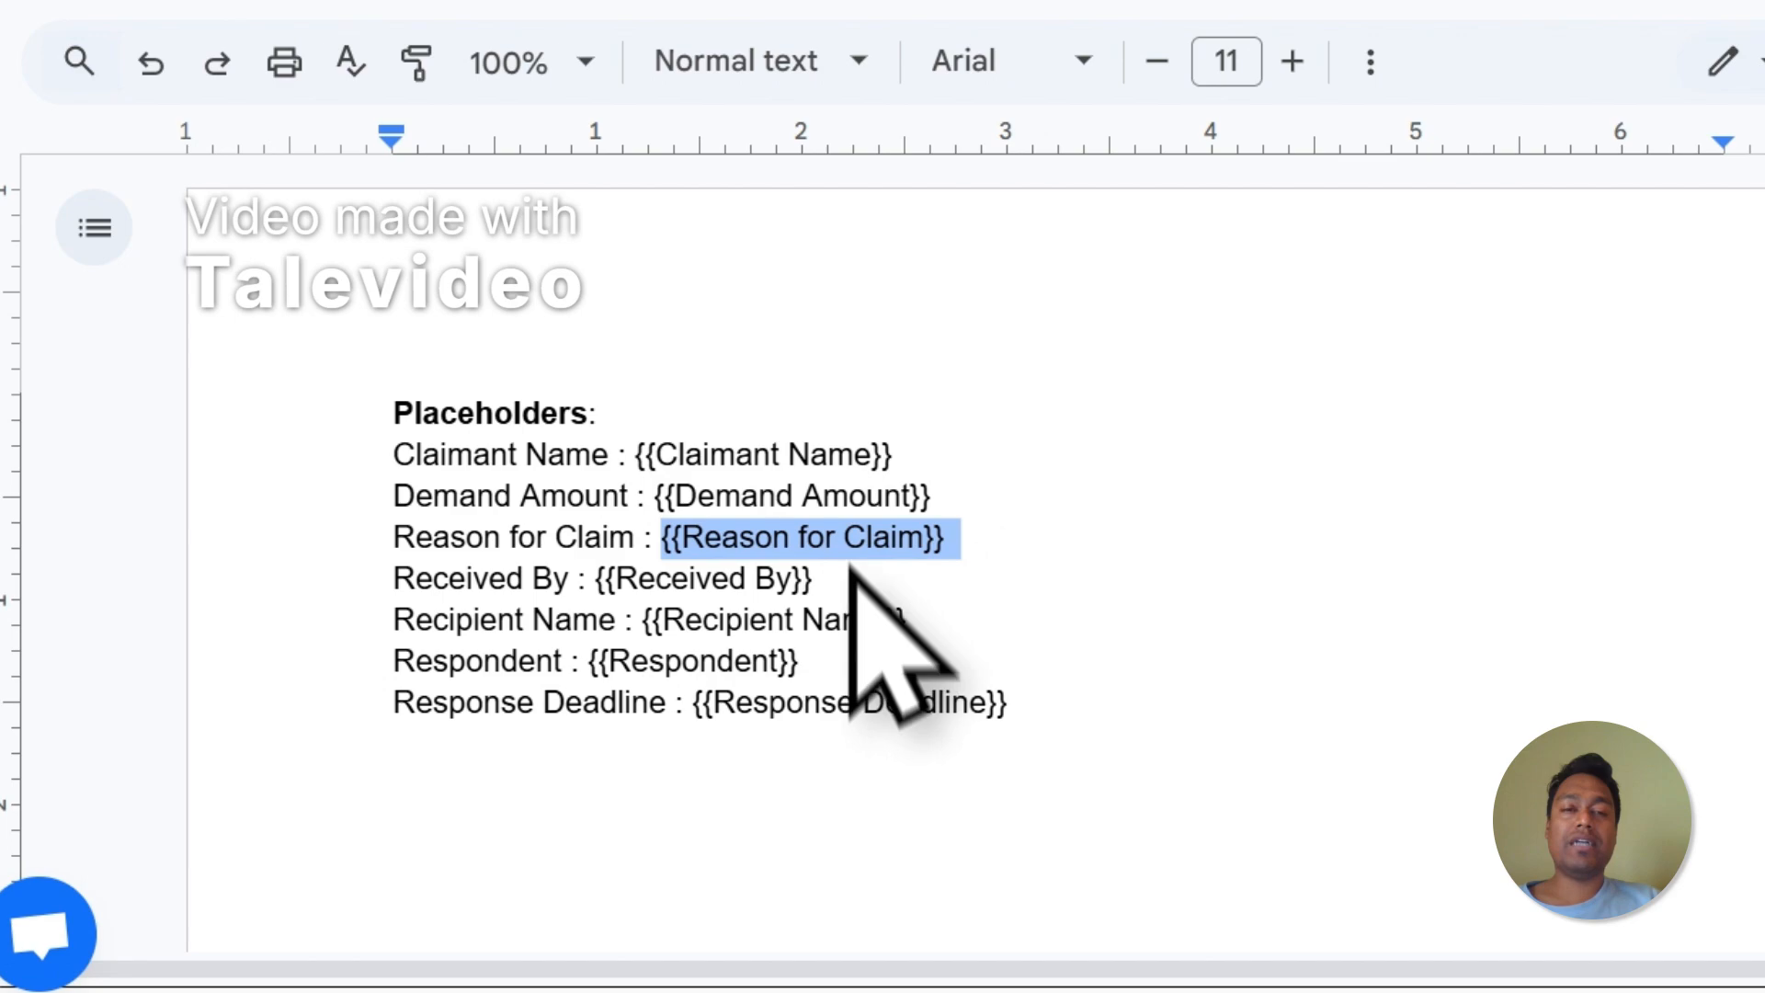
{"action": "left_click", "coordinate": [887, 109]}
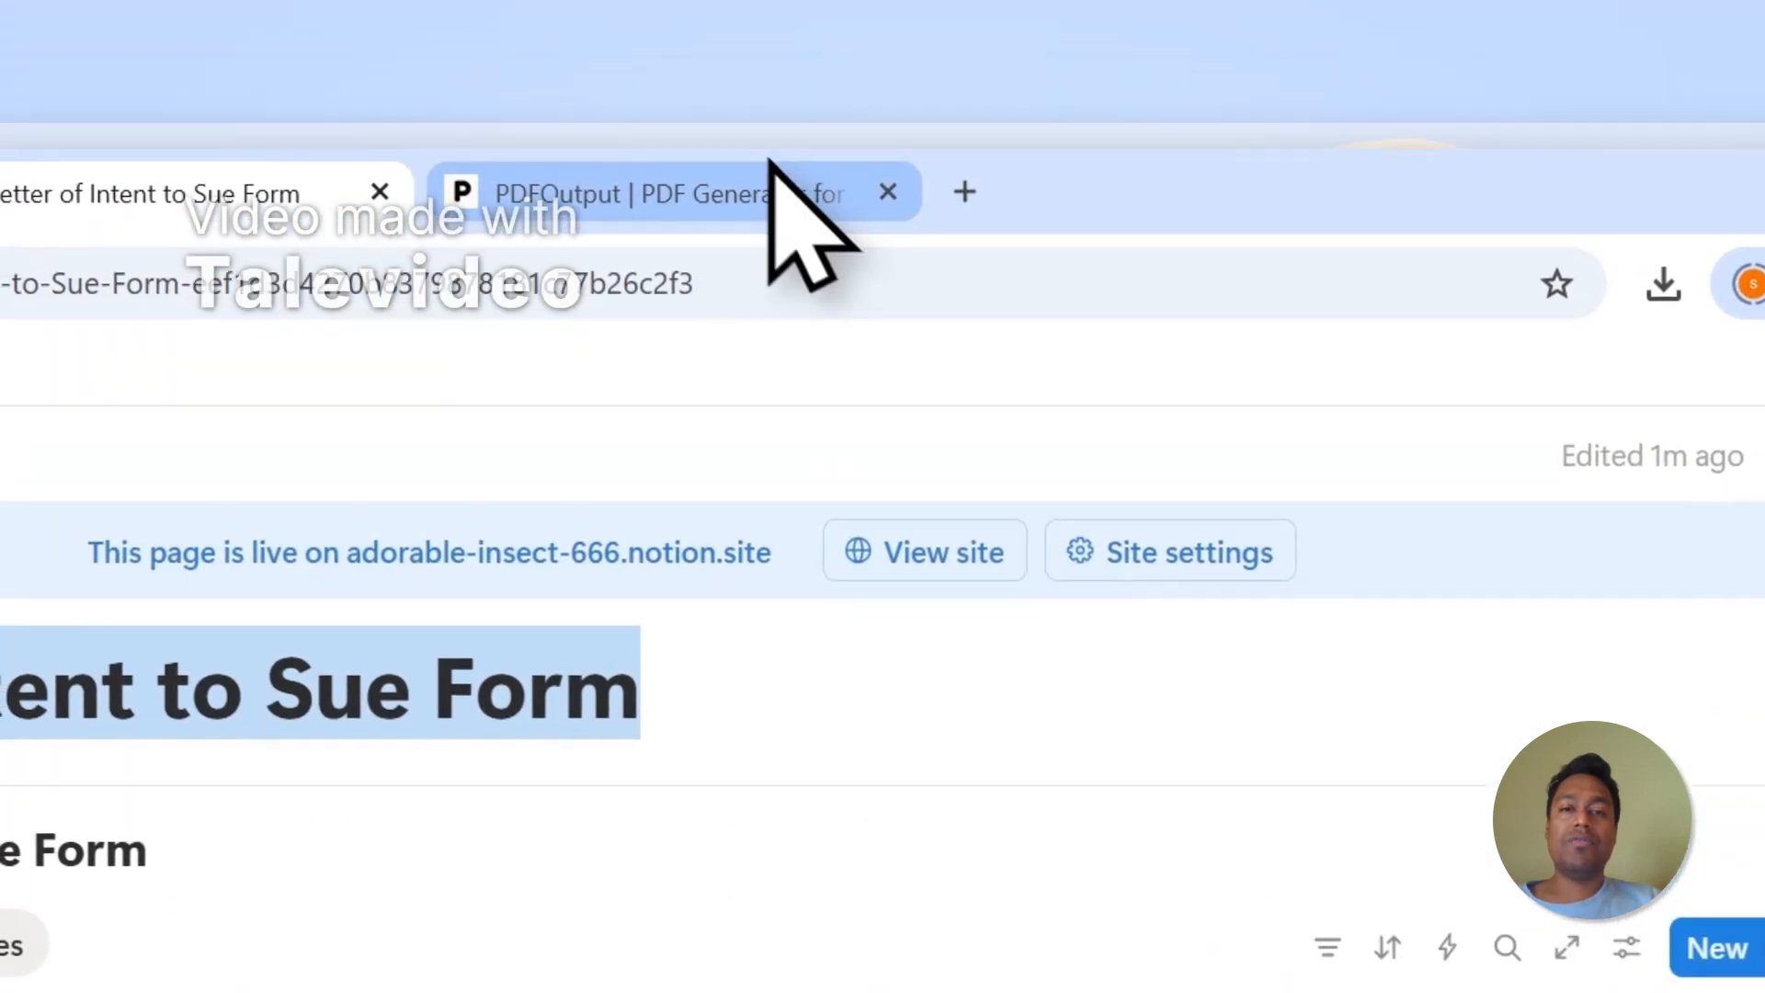
{"action": "left_click", "coordinate": [777, 179]}
Step: Copy the Demand Amount property's placeholder tag and check the instructions for inserting it into the document
{"action": "scroll", "coordinate": [1471, 919], "scroll_direction": "down", "scroll_amount": 10}
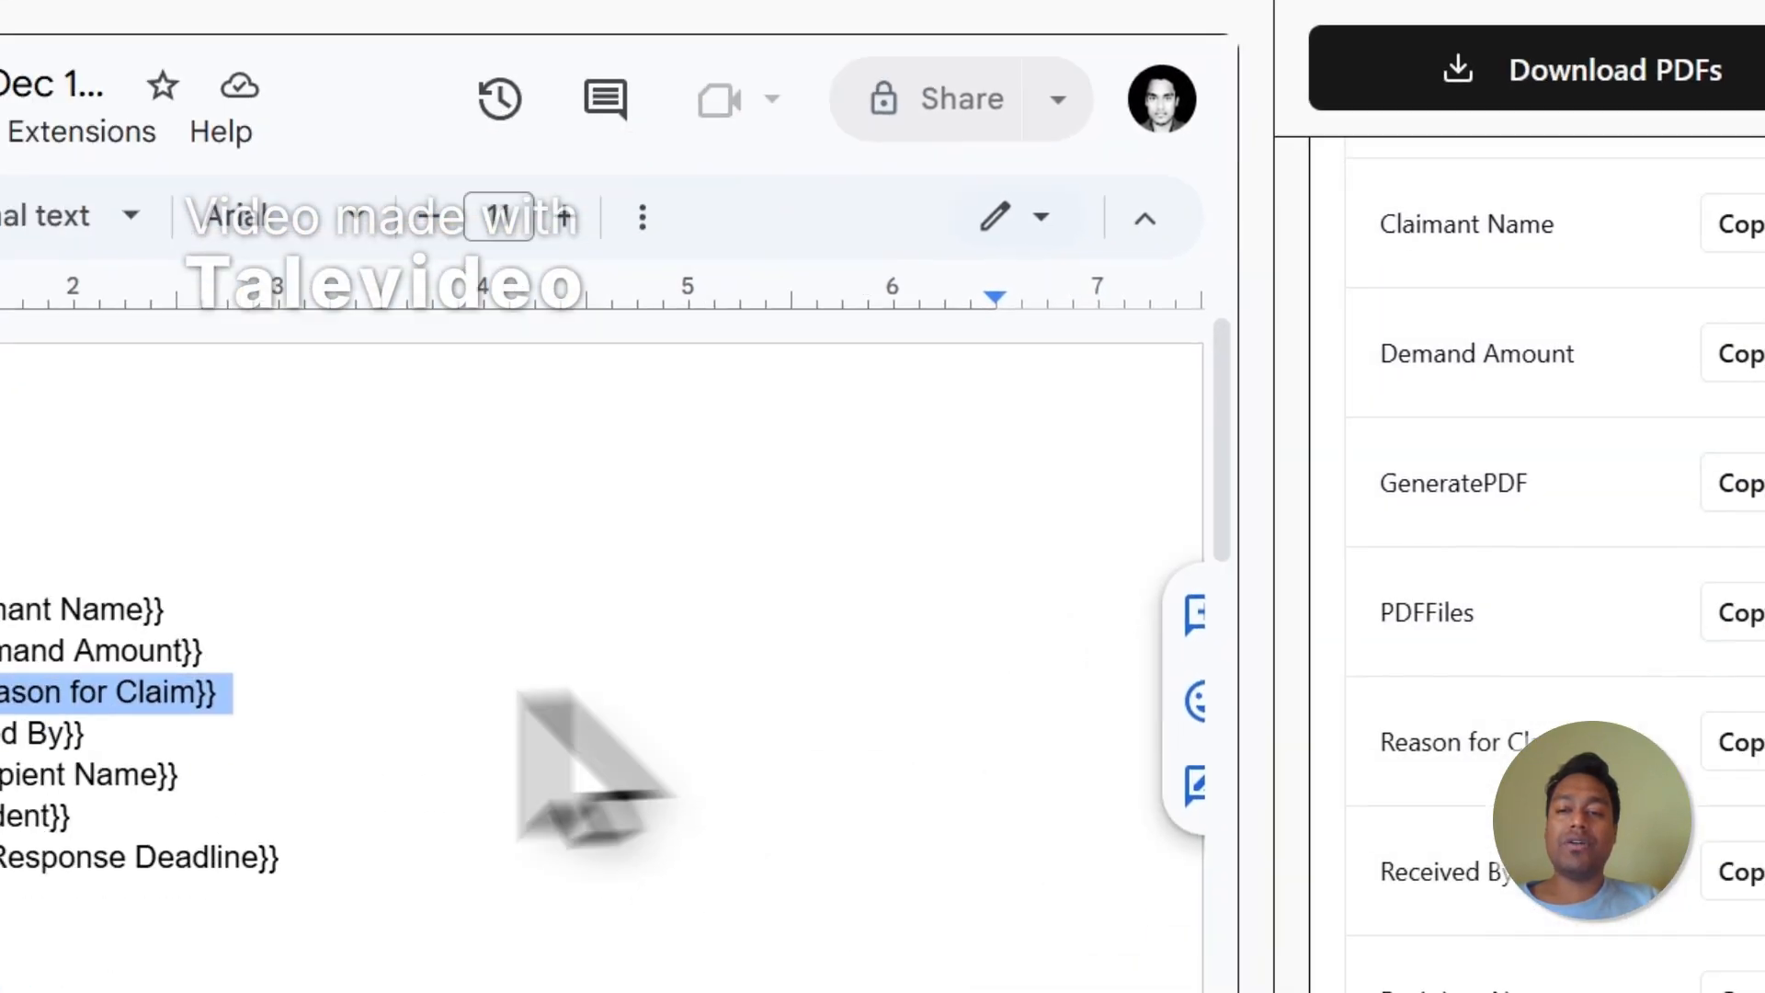
{"action": "triple_click", "coordinate": [1242, 596]}
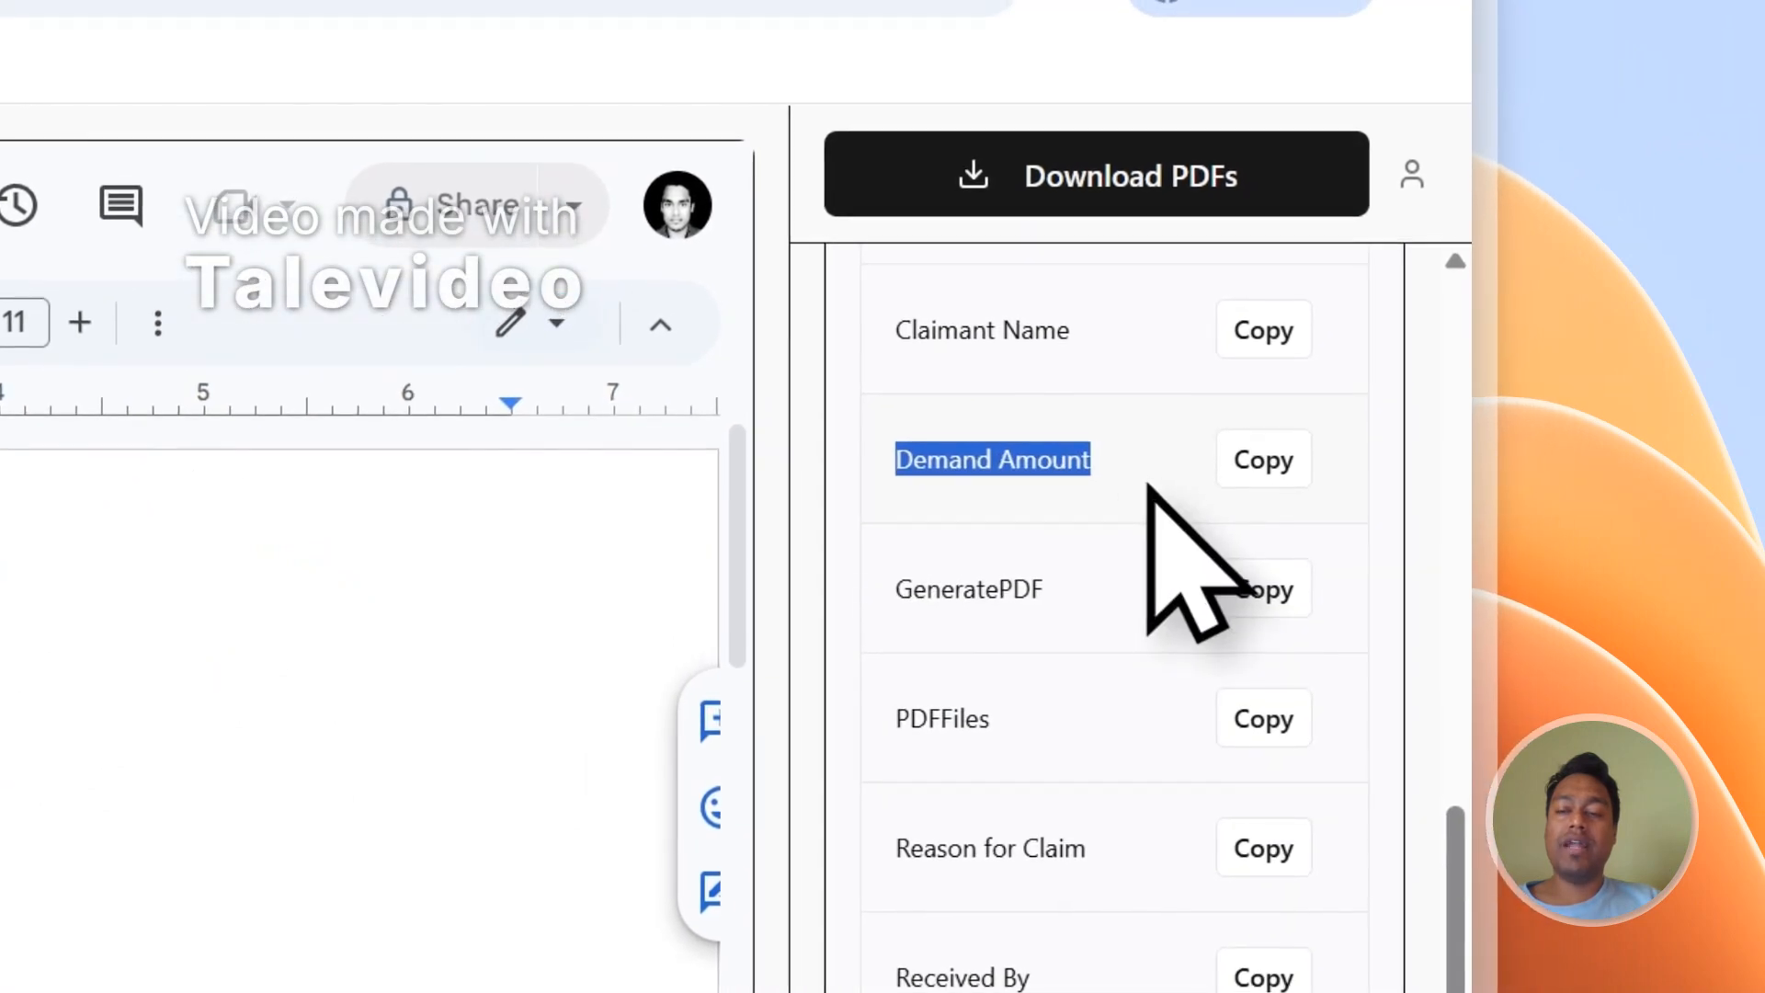
{"action": "left_click", "coordinate": [1288, 467]}
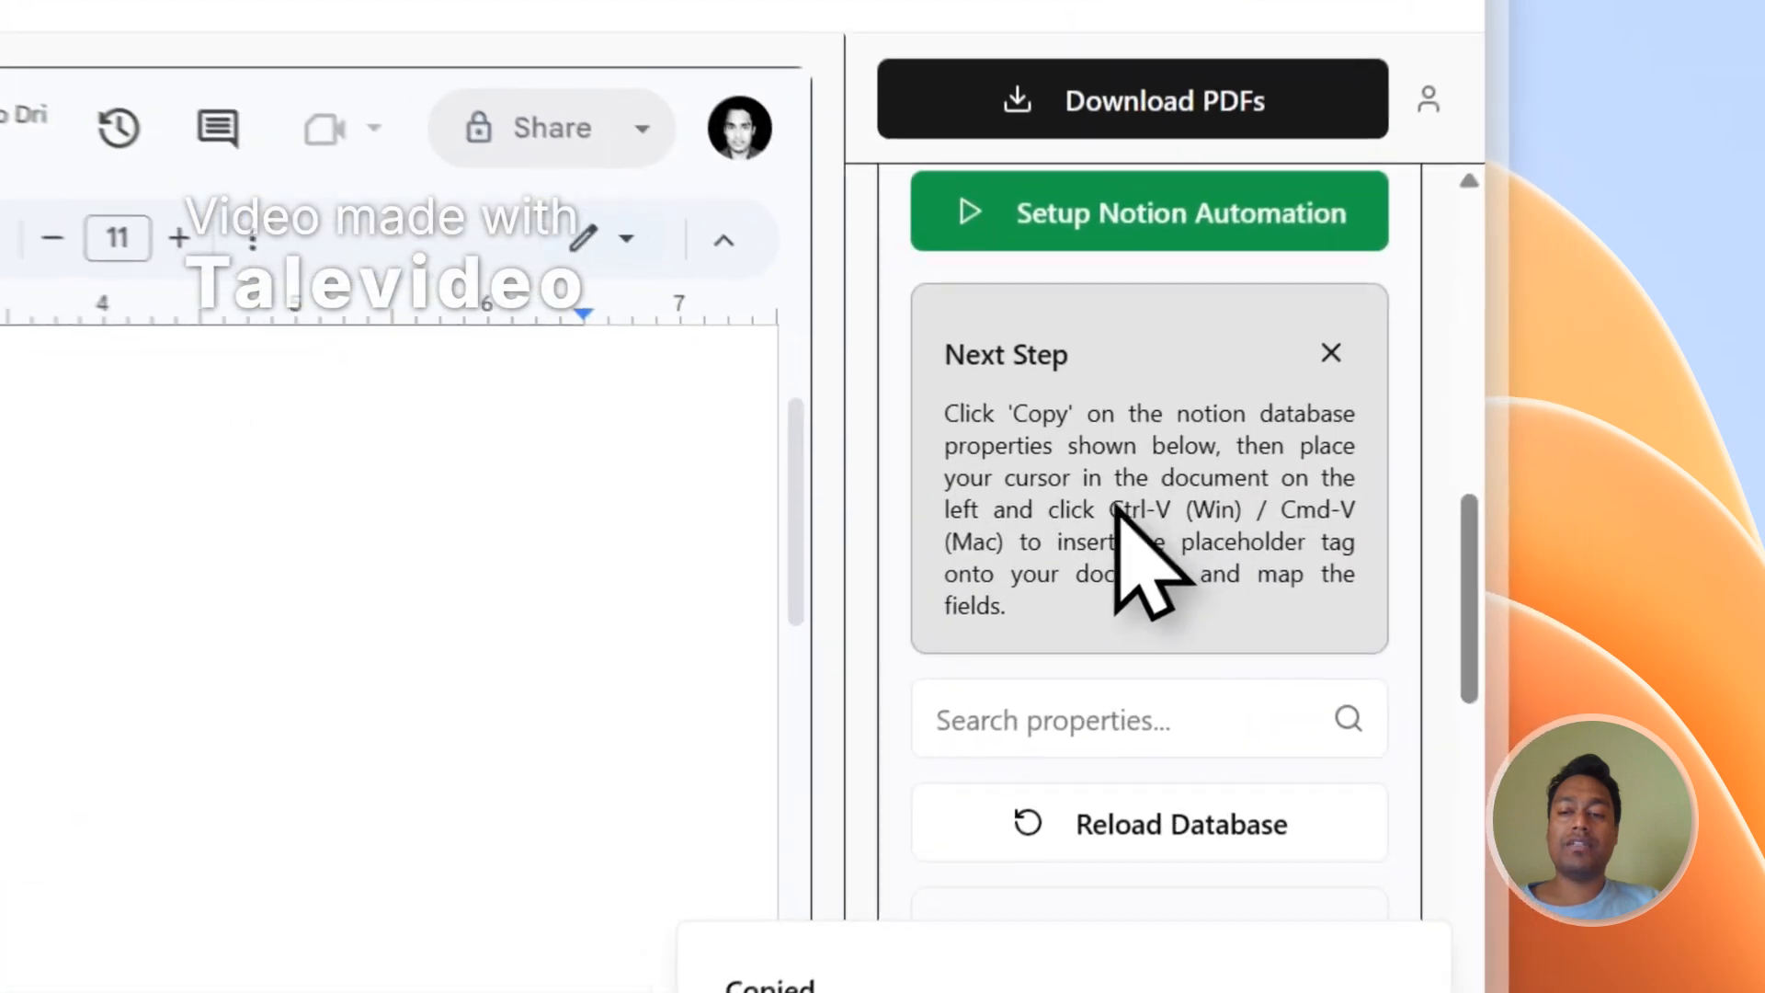
{"action": "left_click_drag", "start_coordinate": [1368, 495], "coordinate": [1310, 513]}
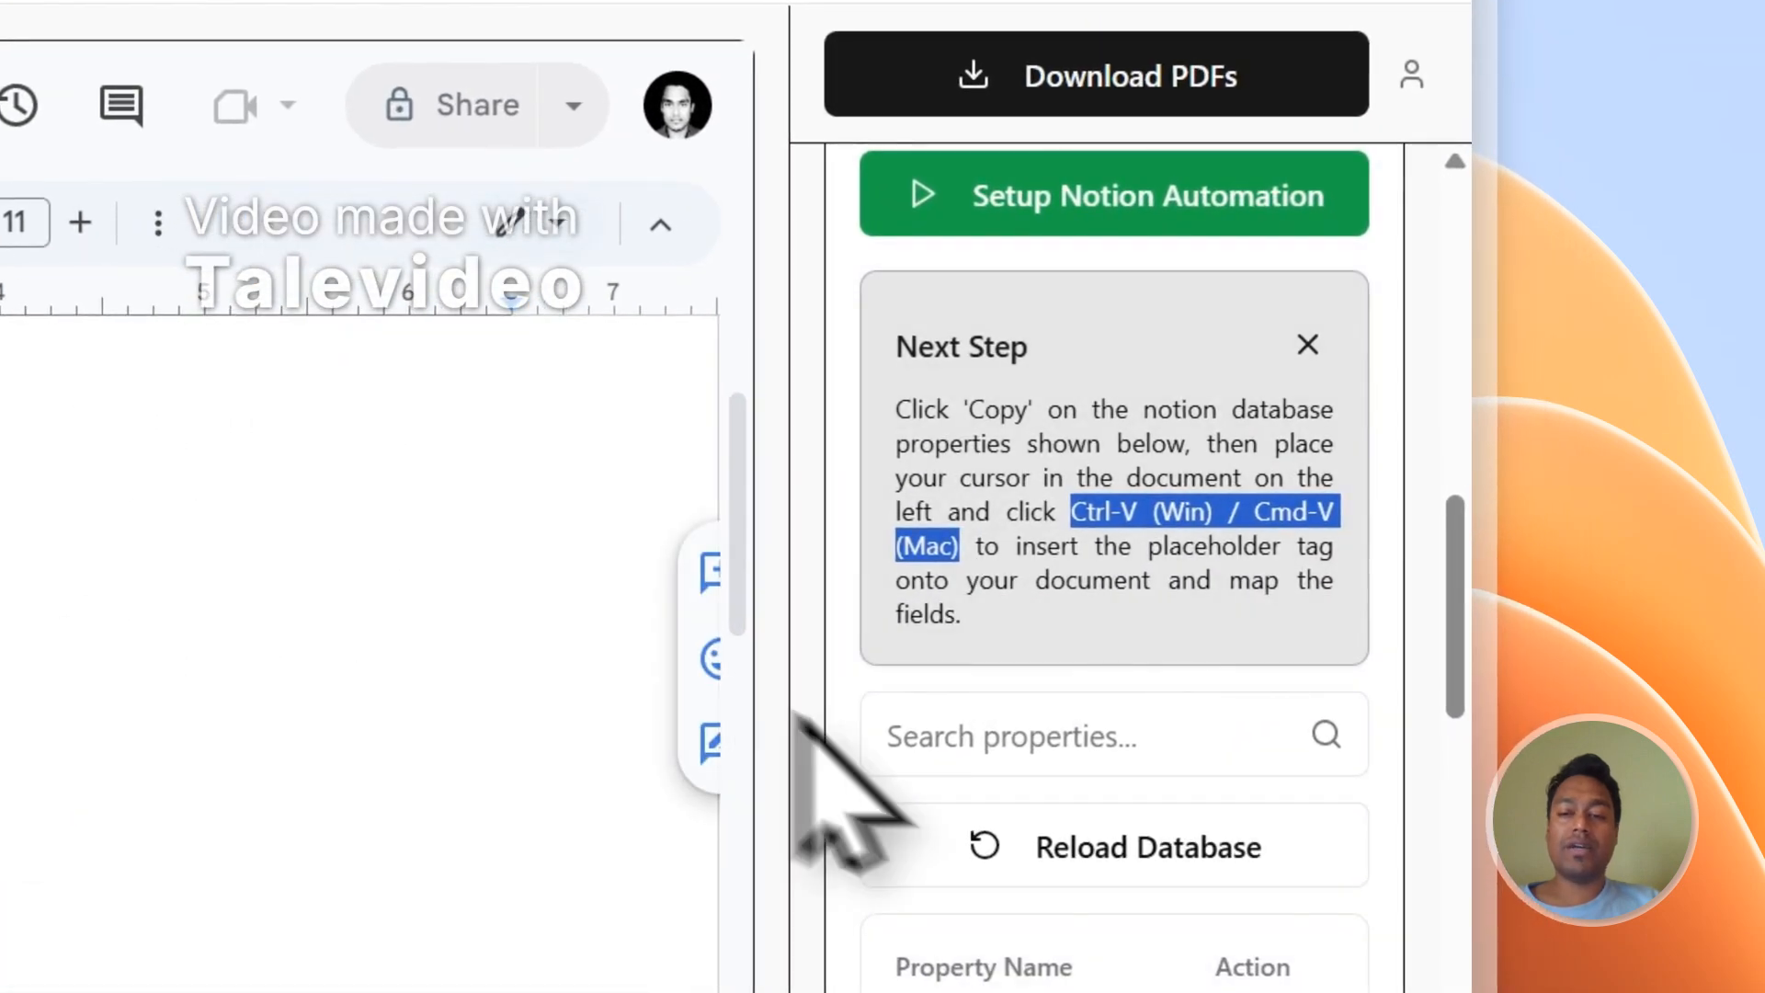
Step: Copy the Reason for Claim placeholder tag and paste it on a new line below the added Demand Amount line
{"action": "scroll", "coordinate": [1069, 810], "scroll_direction": "down", "scroll_amount": 5}
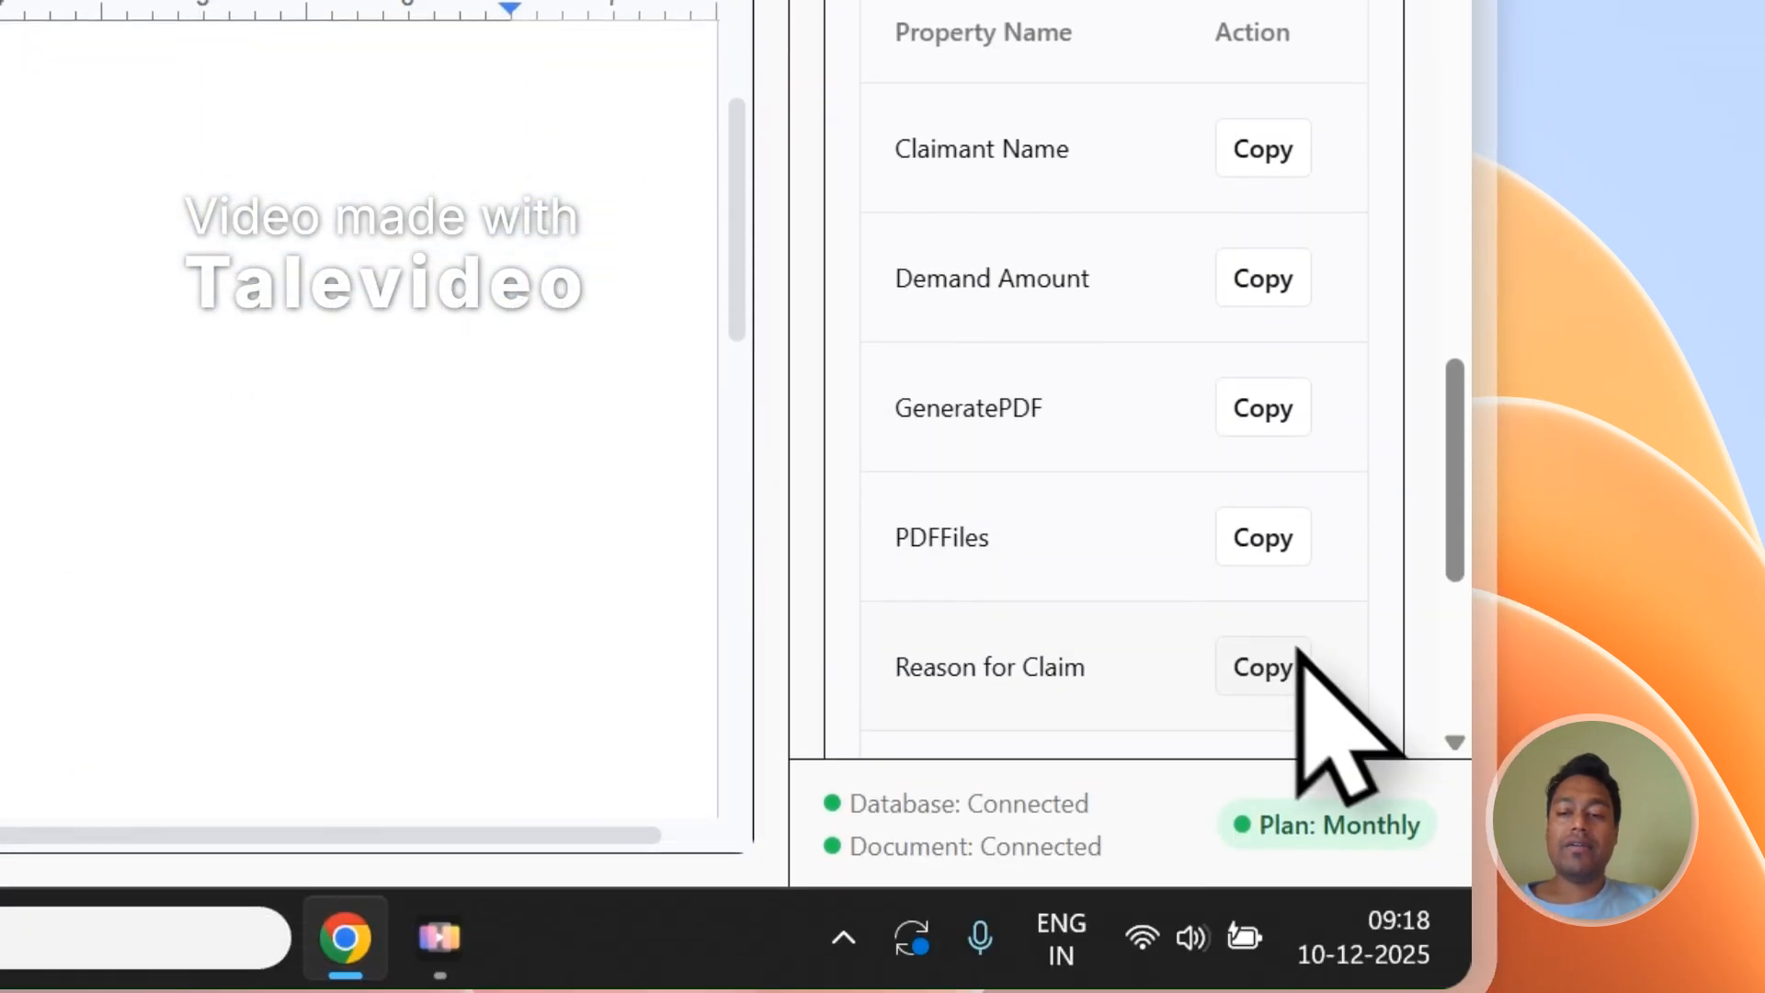
{"action": "left_click", "coordinate": [1263, 962]}
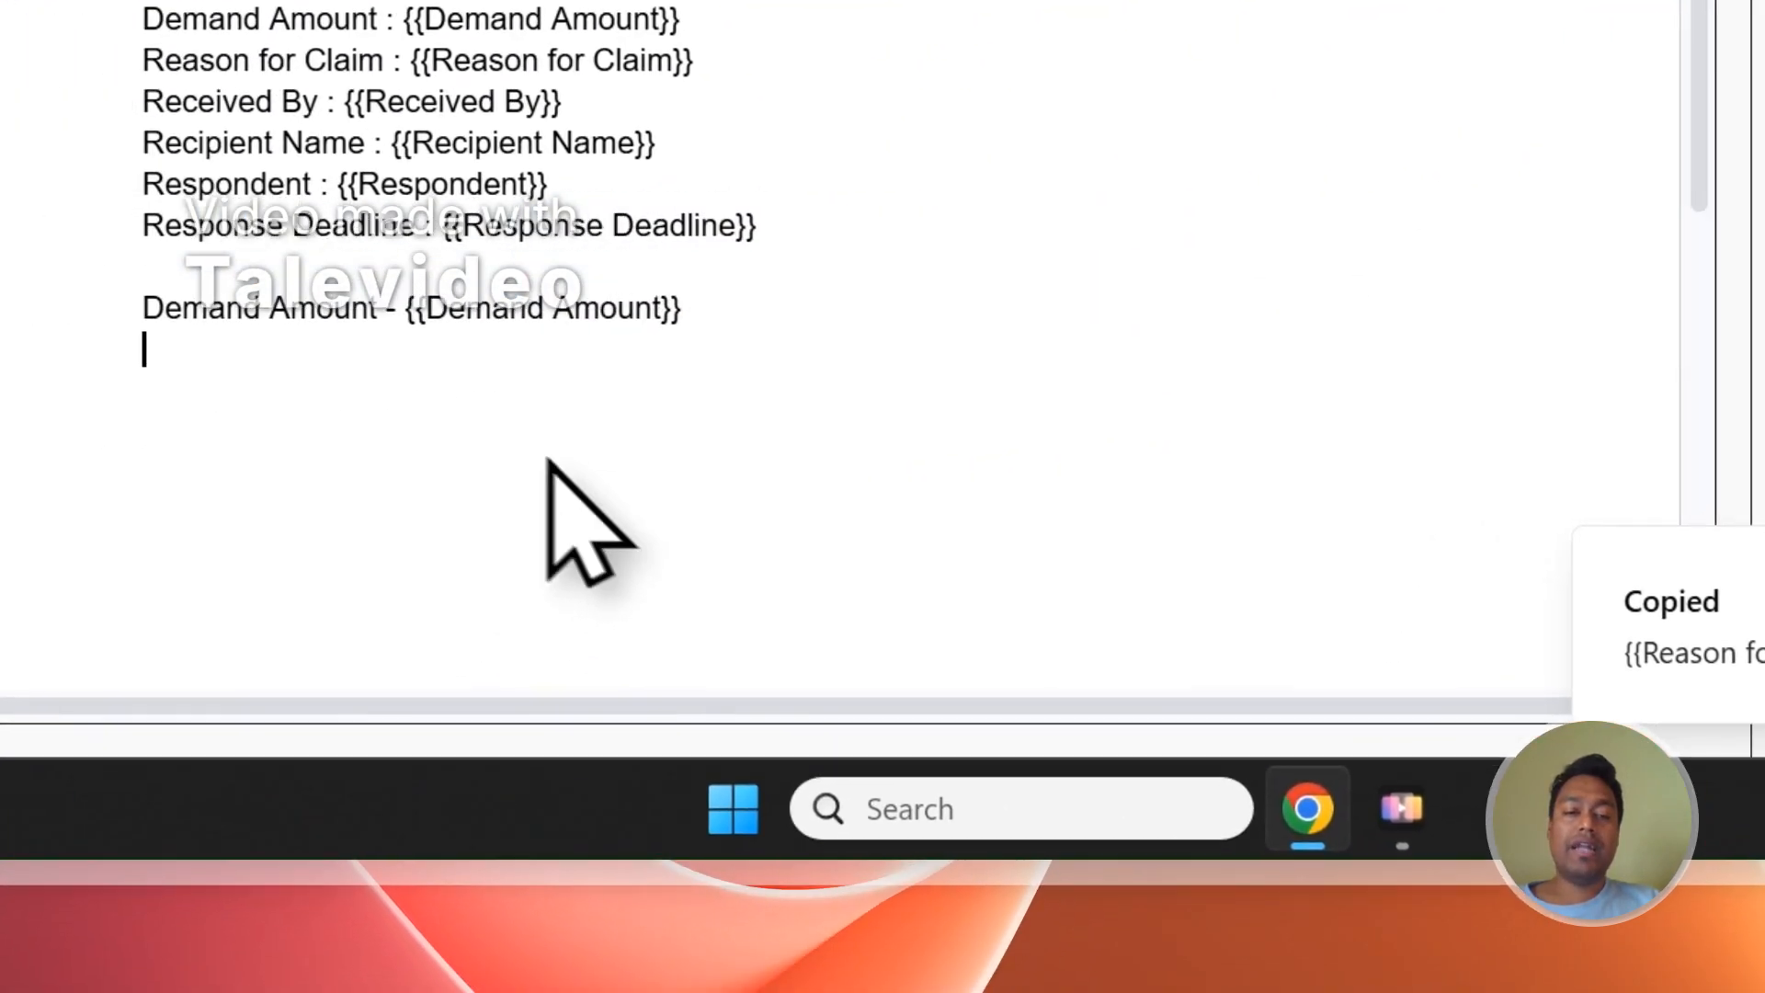
{"action": "key", "text": "Return"}
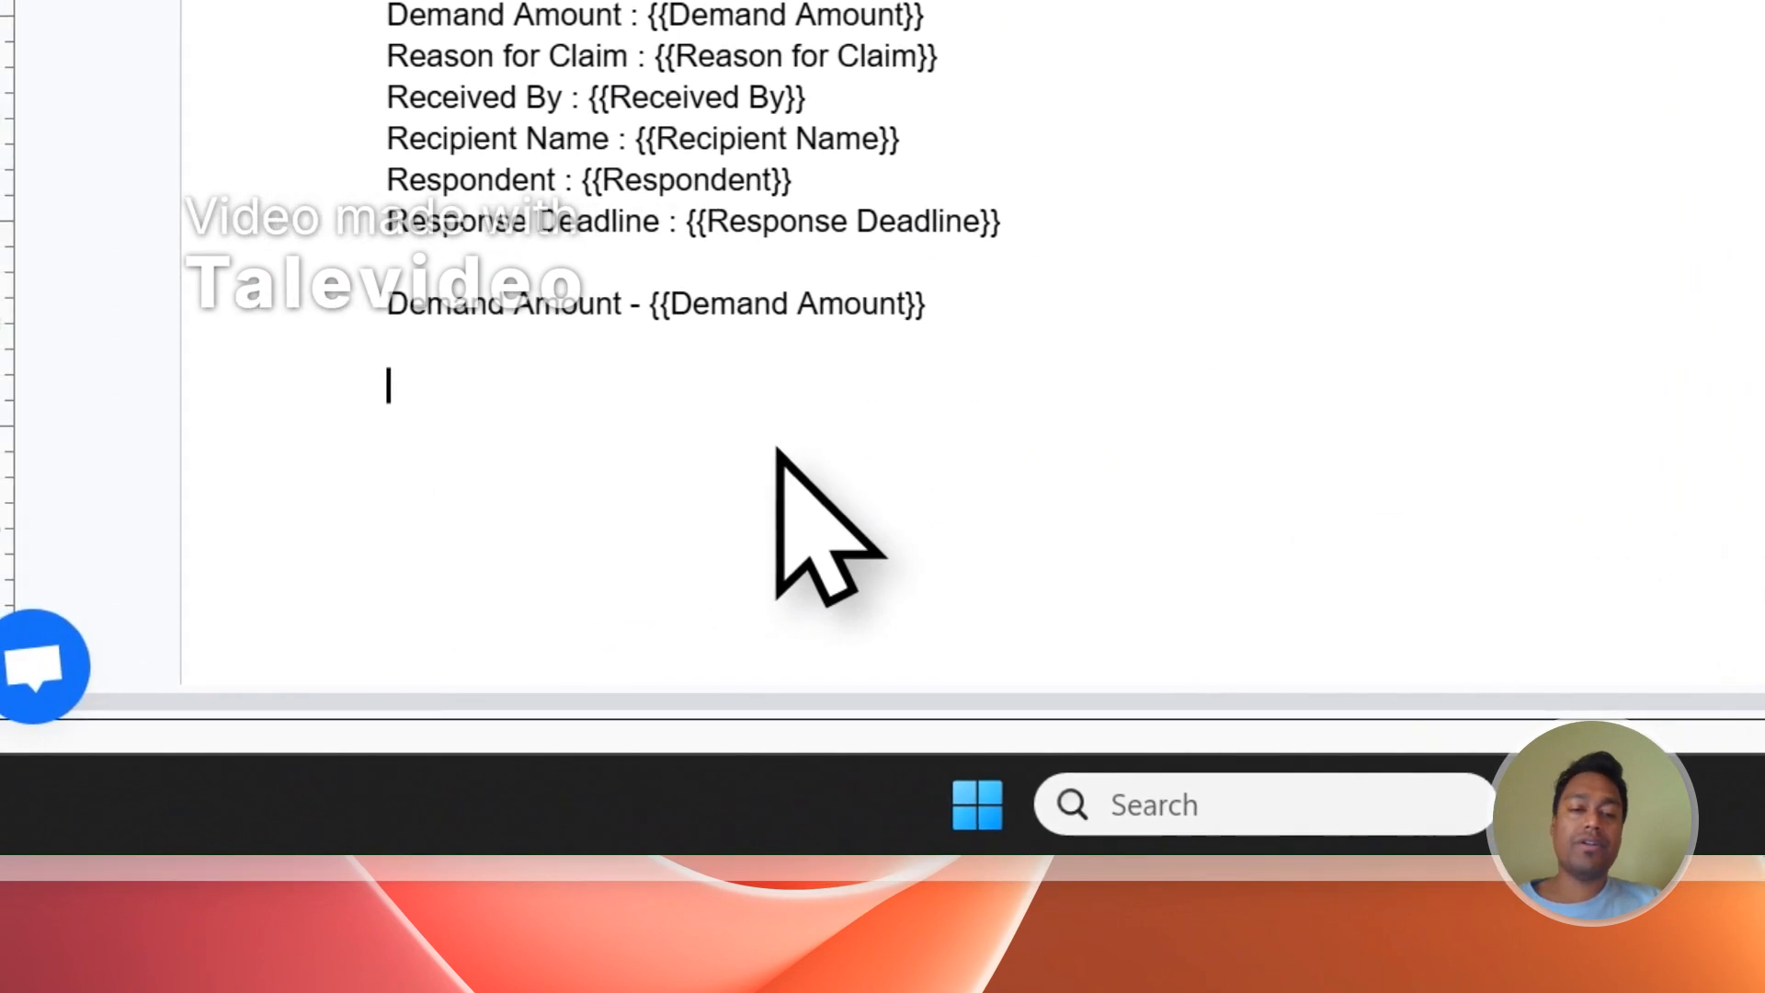
{"action": "key", "text": "ctrl+v"}
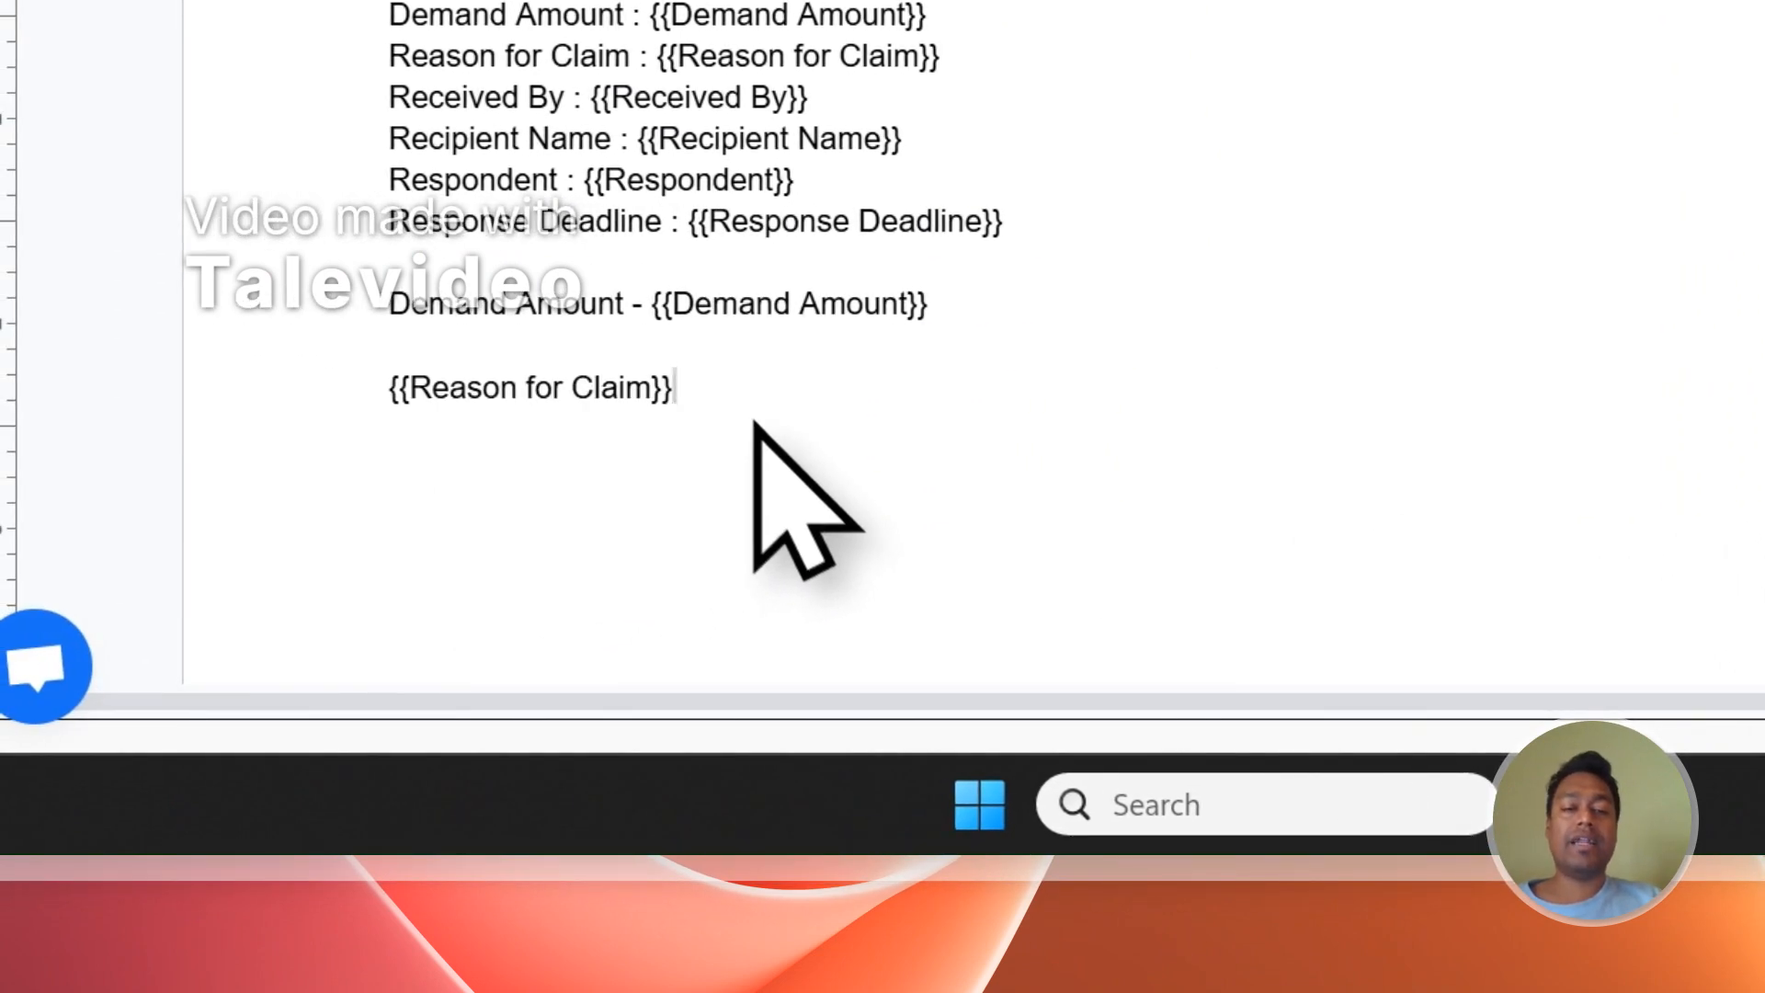
{"action": "left_click_drag", "start_coordinate": [756, 425], "coordinate": [405, 324]}
{"action": "left_click", "coordinate": [993, 186]}
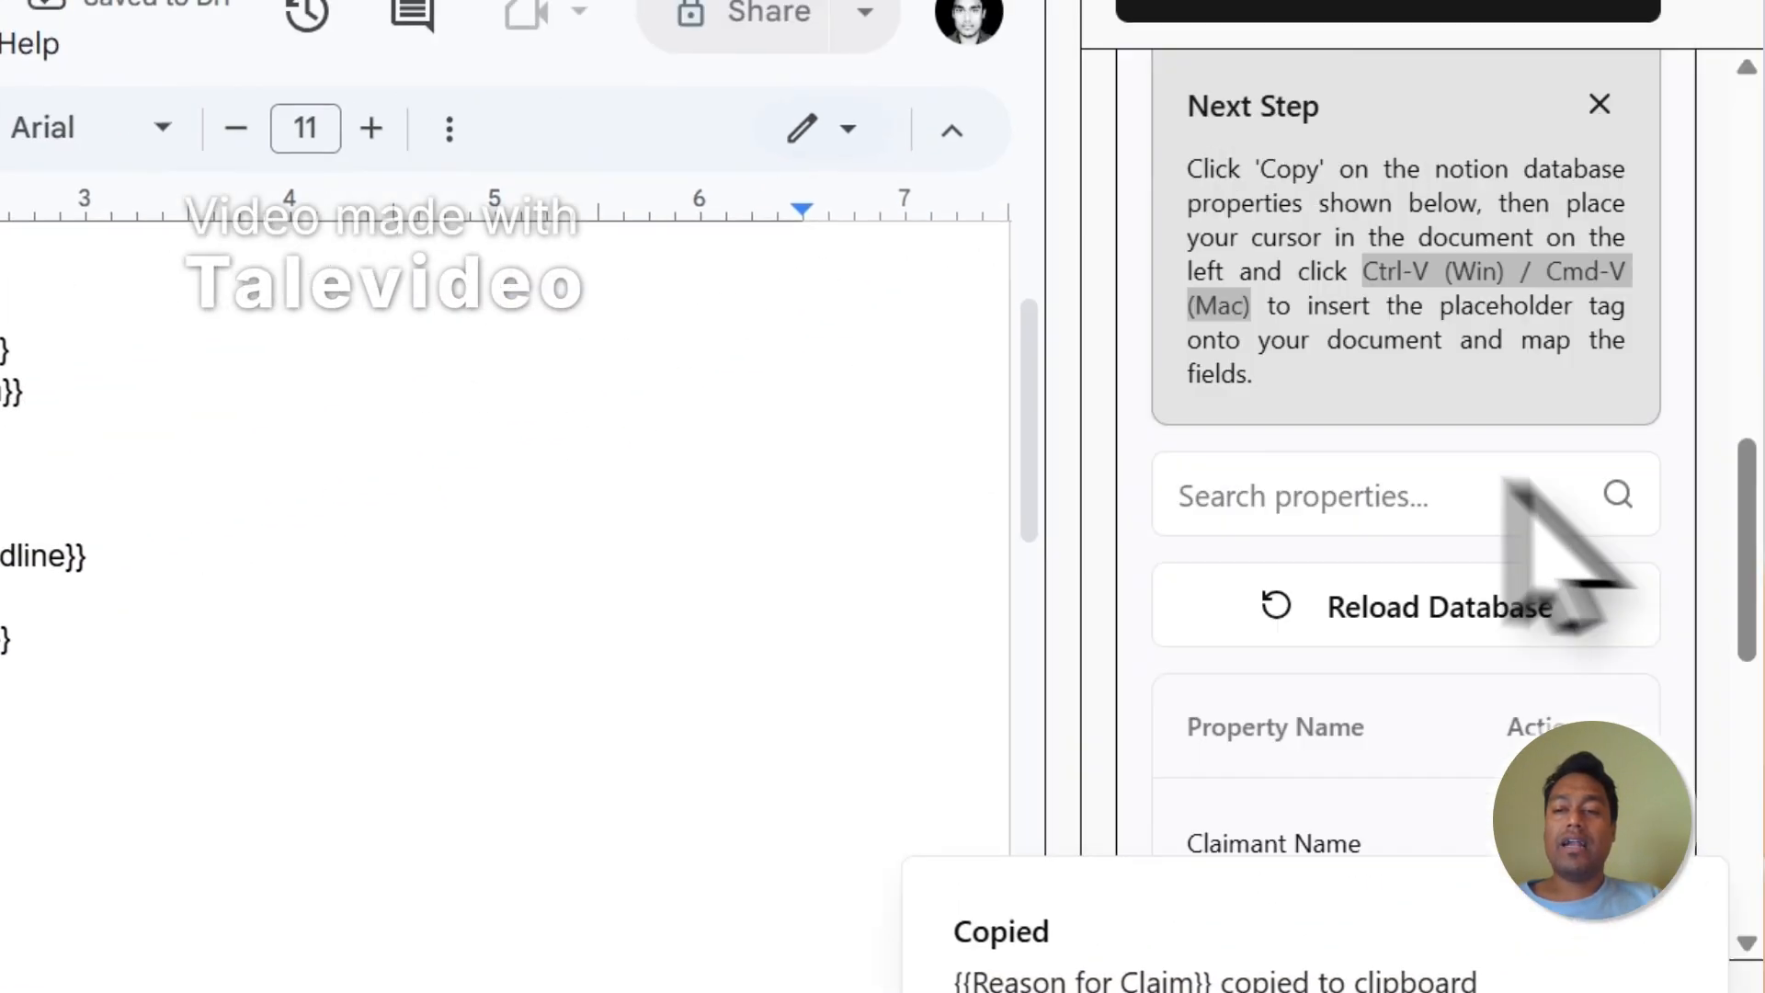
Step: Check the property used for the PDF file name in the mapping section against the form database in Notion
{"action": "left_click_drag", "start_coordinate": [1486, 680], "coordinate": [1487, 581]}
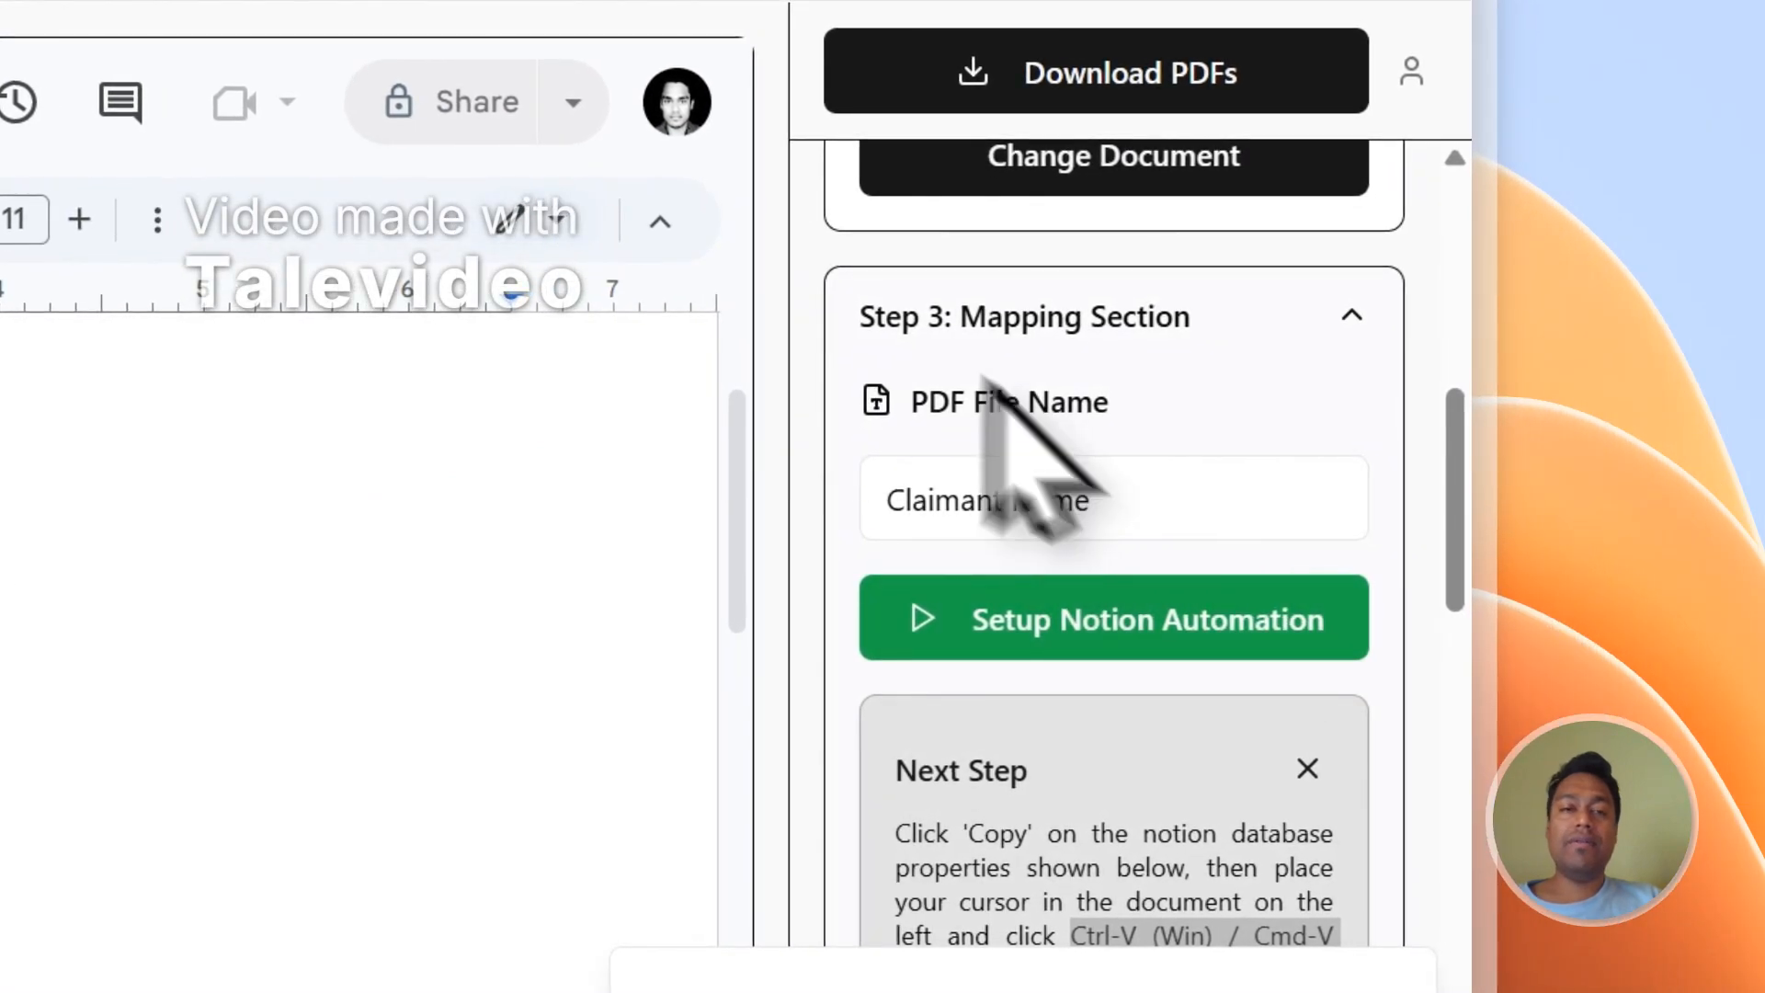
{"action": "left_click", "coordinate": [425, 133]}
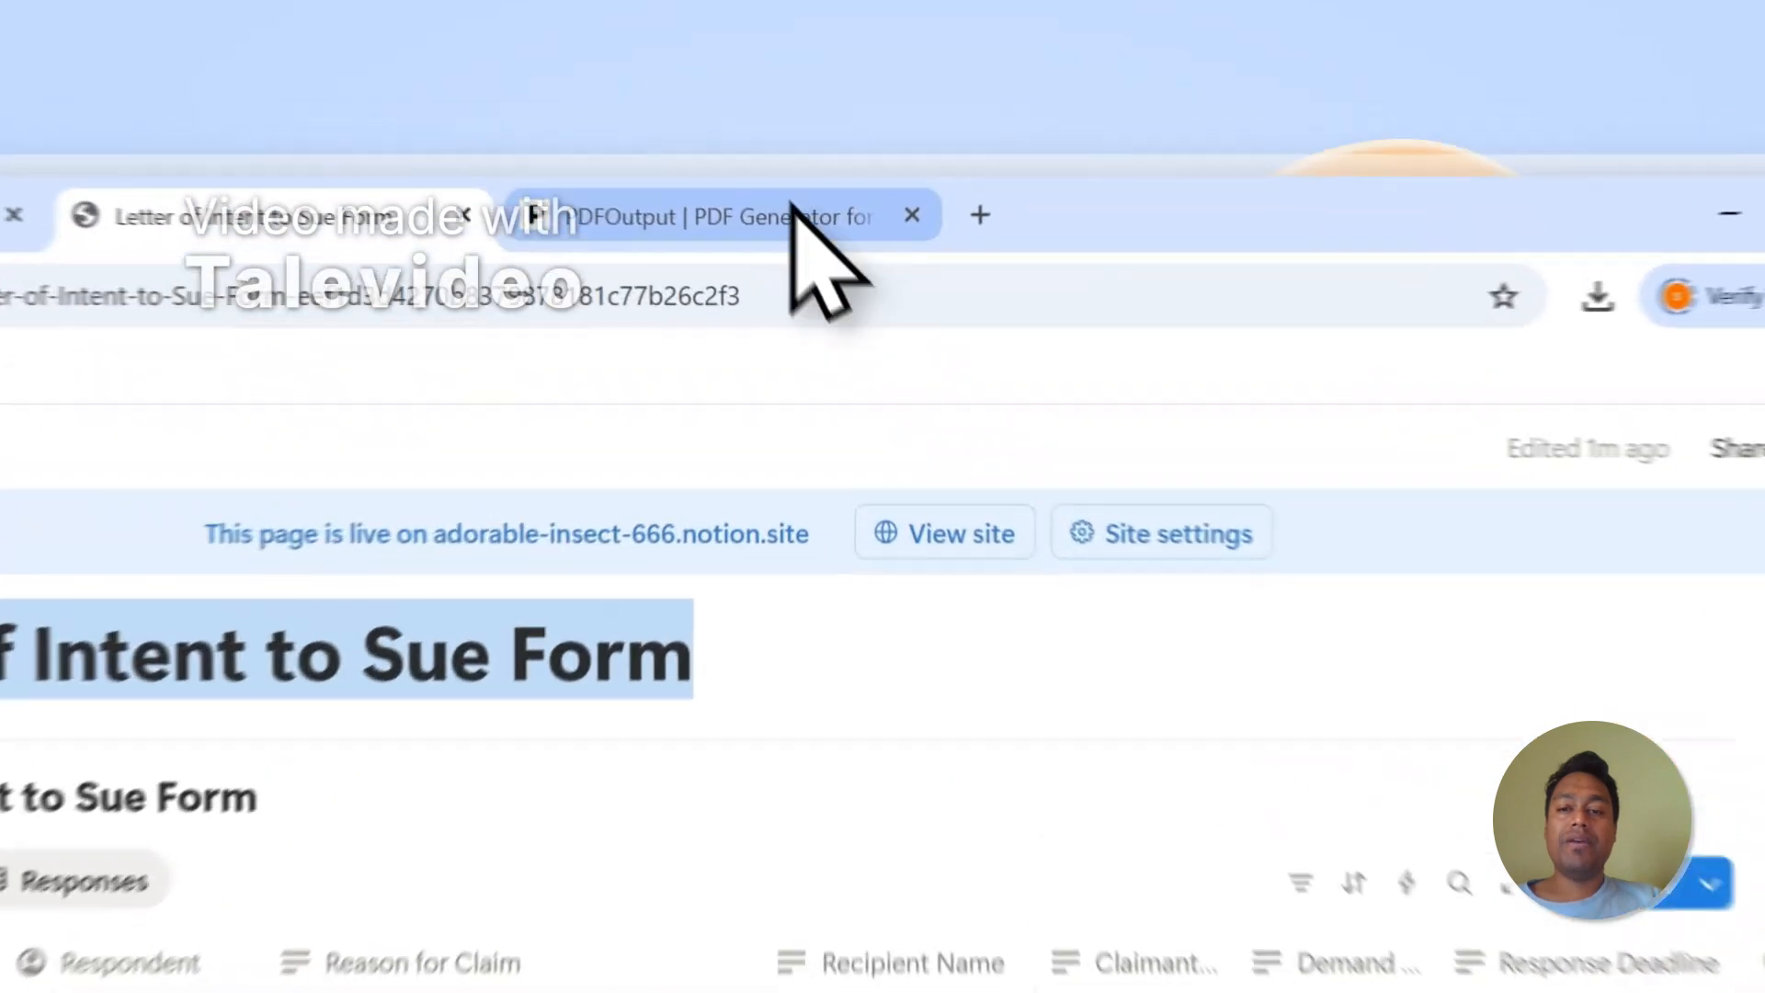
{"action": "left_click", "coordinate": [899, 135]}
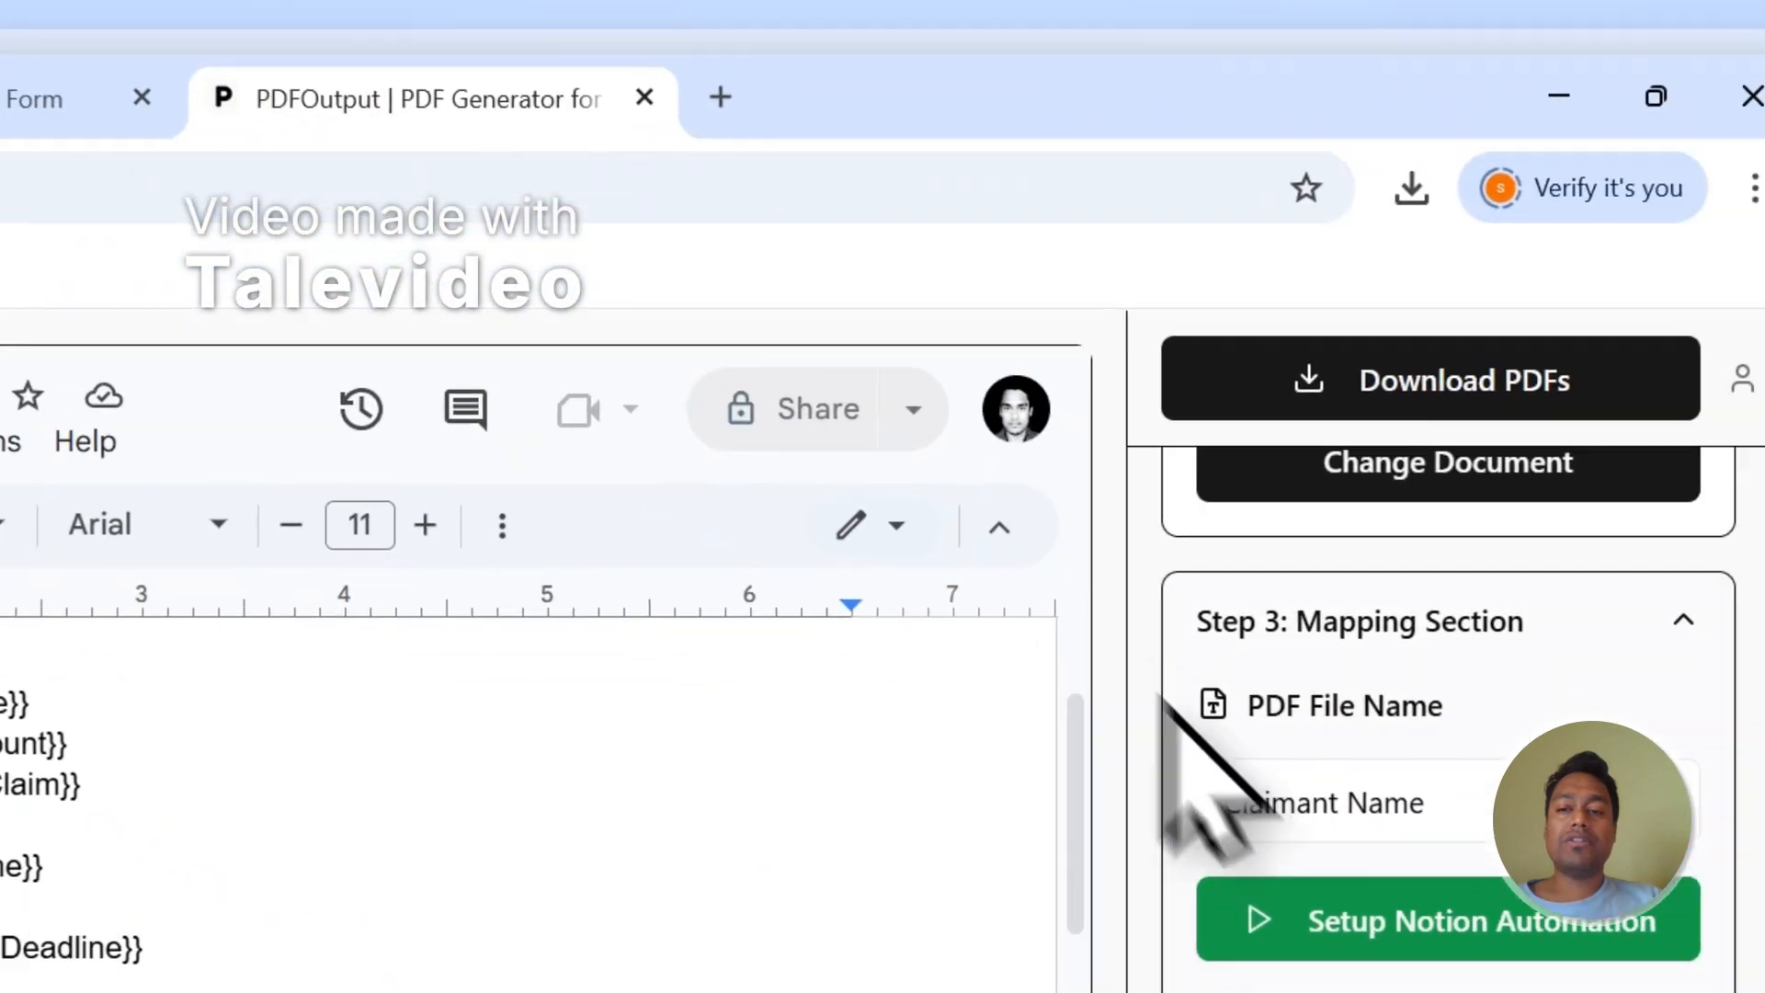
{"action": "left_click", "coordinate": [1297, 487]}
Step: Generate the PDFs for the database entries and bring the GeneratePDF and PDFFiles columns of the Notion responses into view
{"action": "left_click", "coordinate": [1048, 184]}
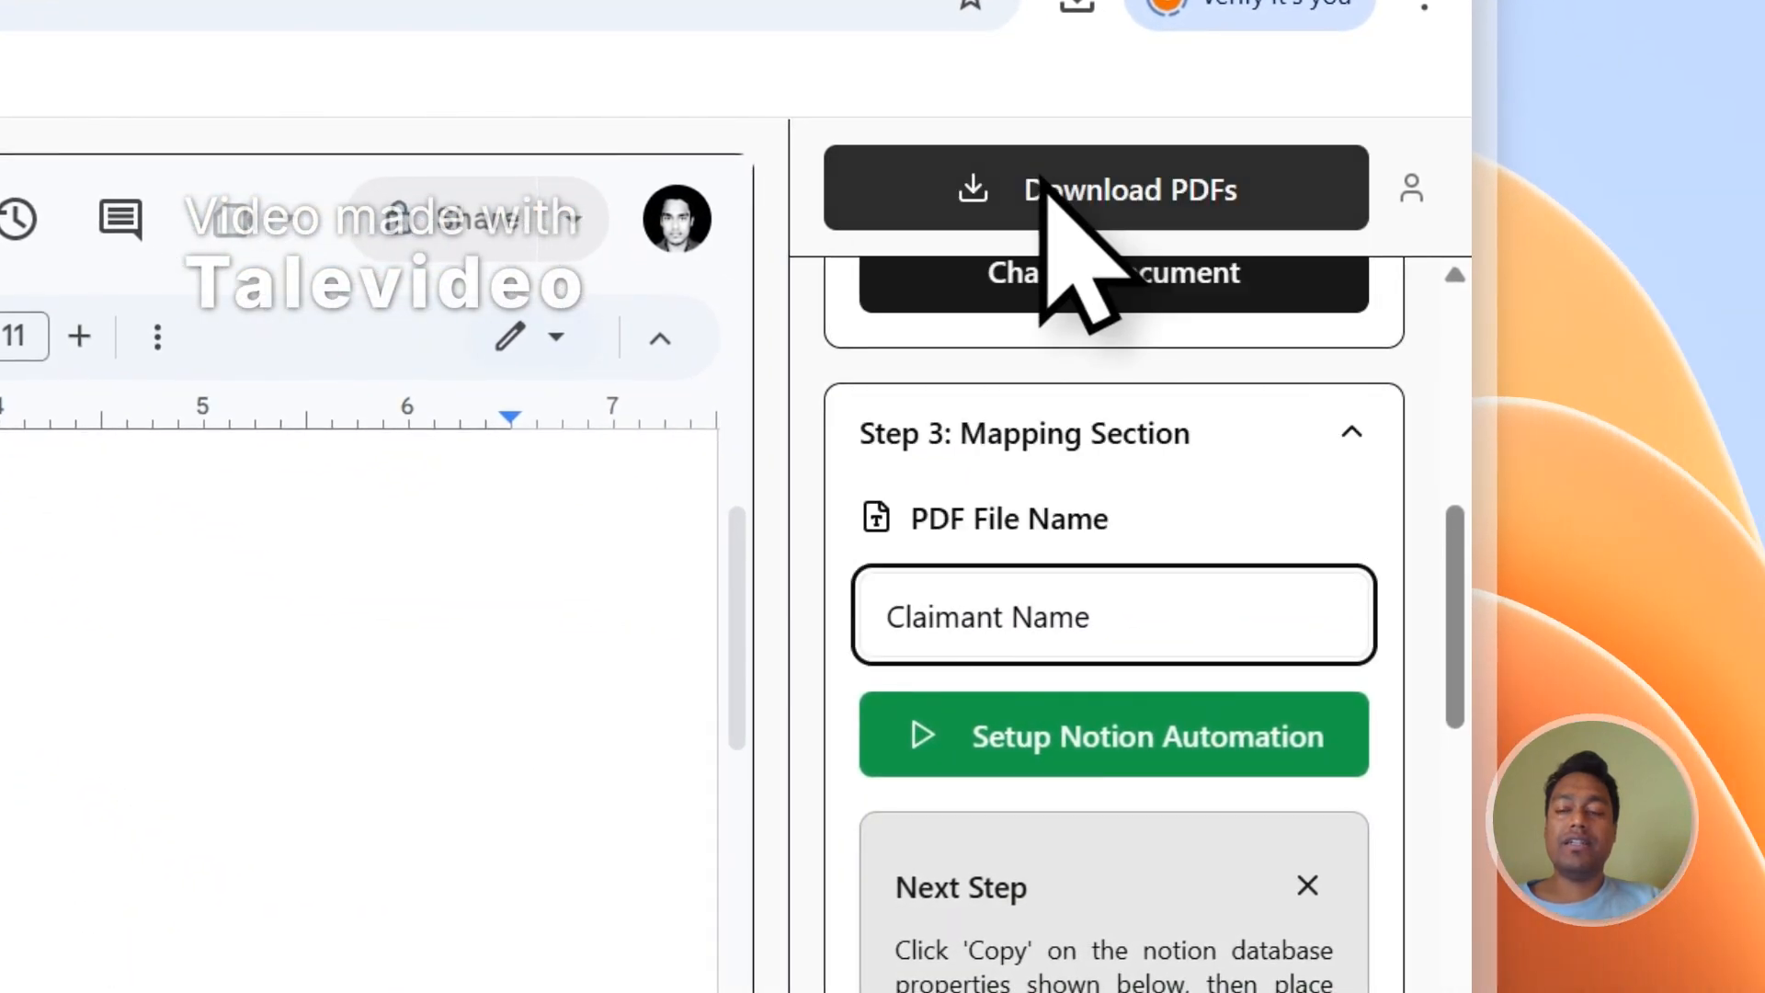
{"action": "scroll", "coordinate": [1324, 662], "scroll_direction": "up", "scroll_amount": 10}
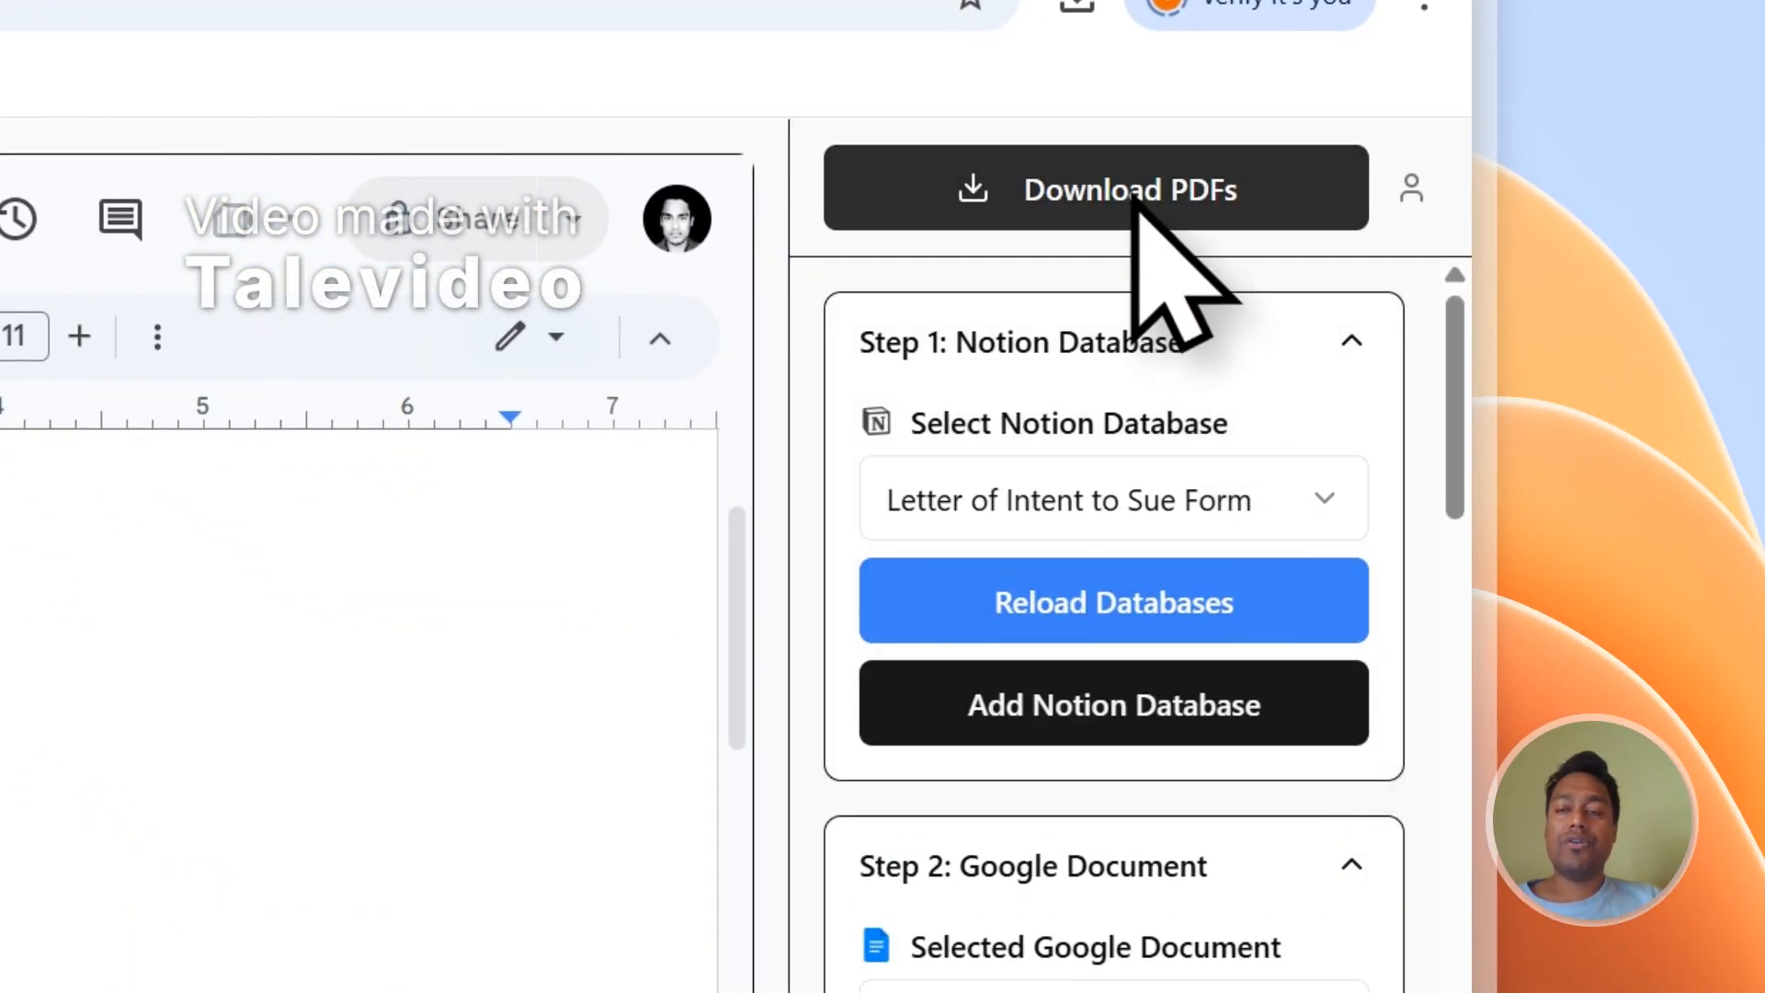
{"action": "left_click", "coordinate": [1138, 201]}
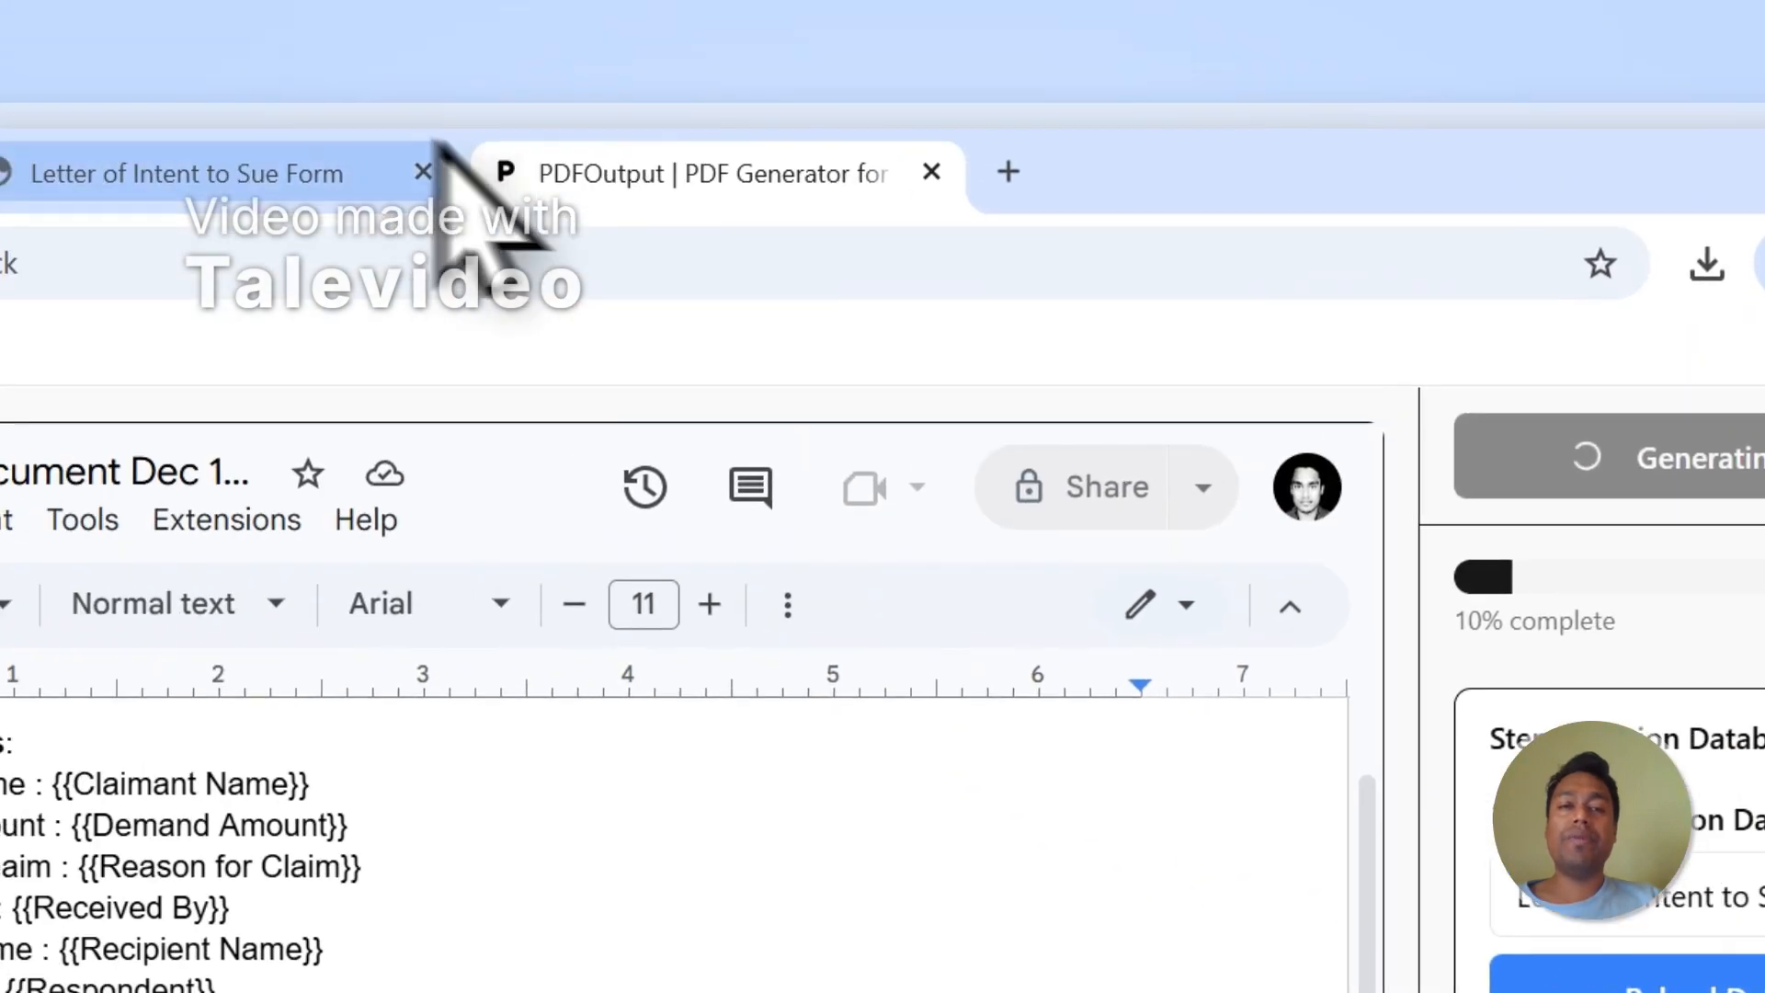
{"action": "left_click", "coordinate": [441, 156]}
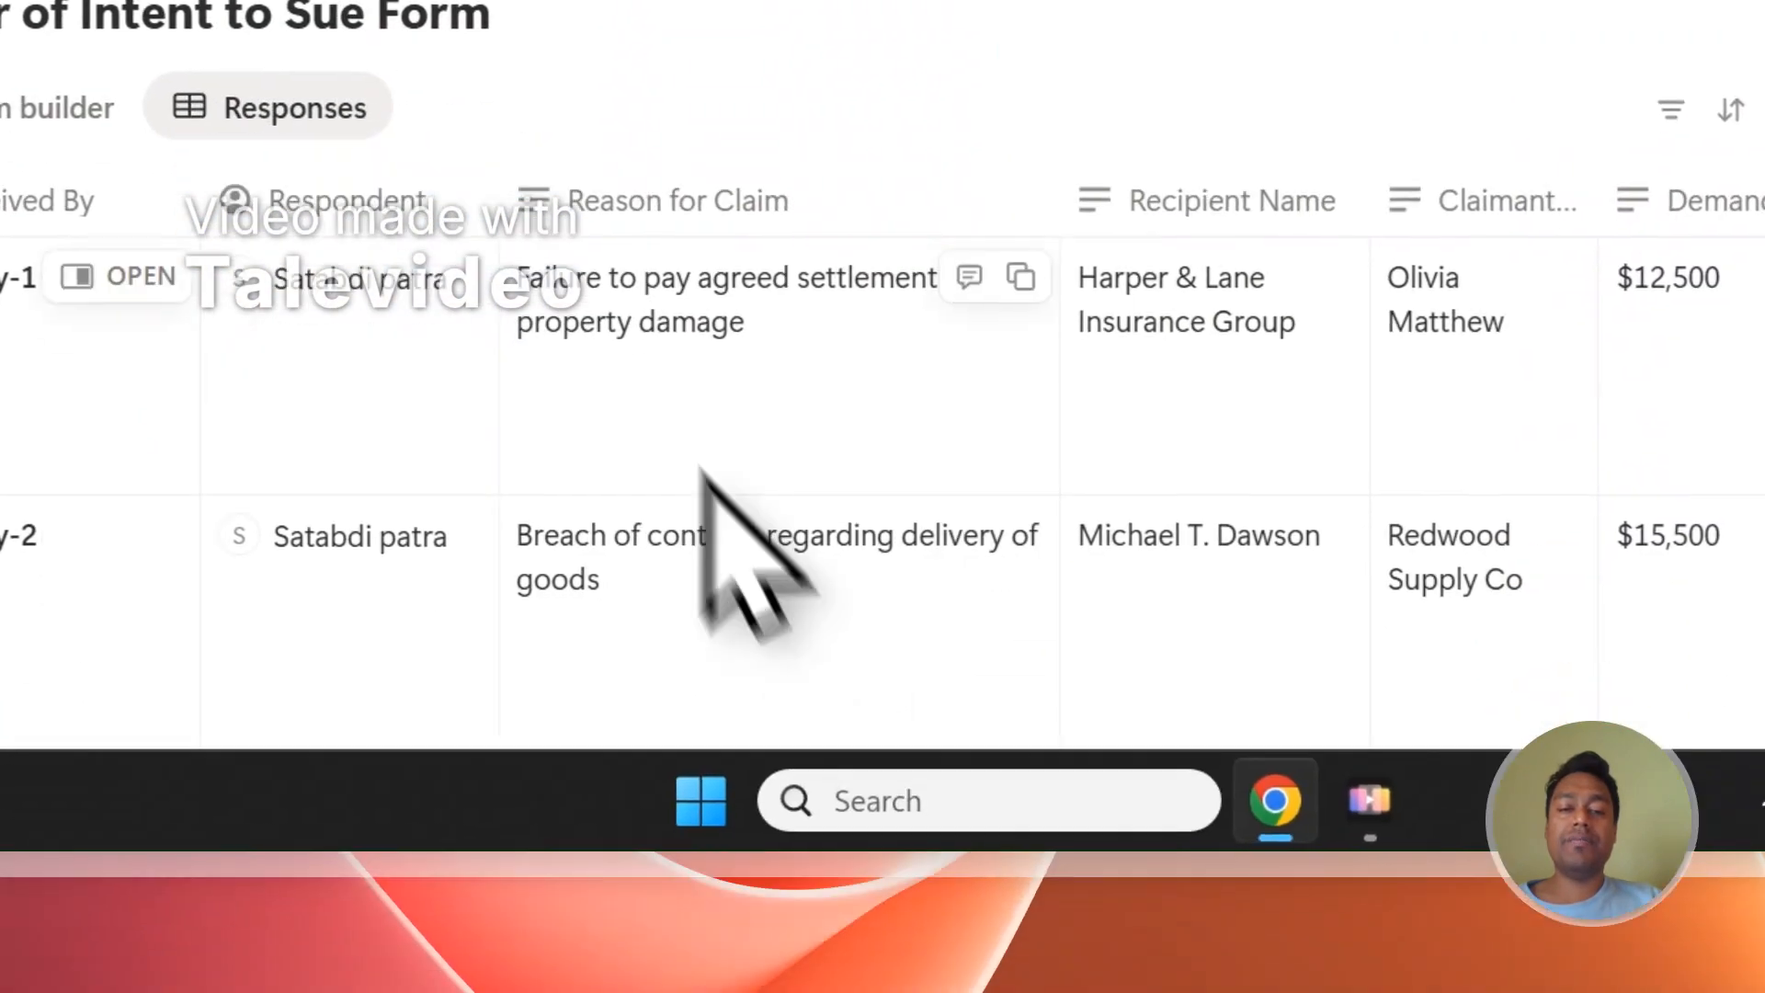
{"action": "scroll", "coordinate": [701, 469], "scroll_direction": "down", "scroll_amount": 1}
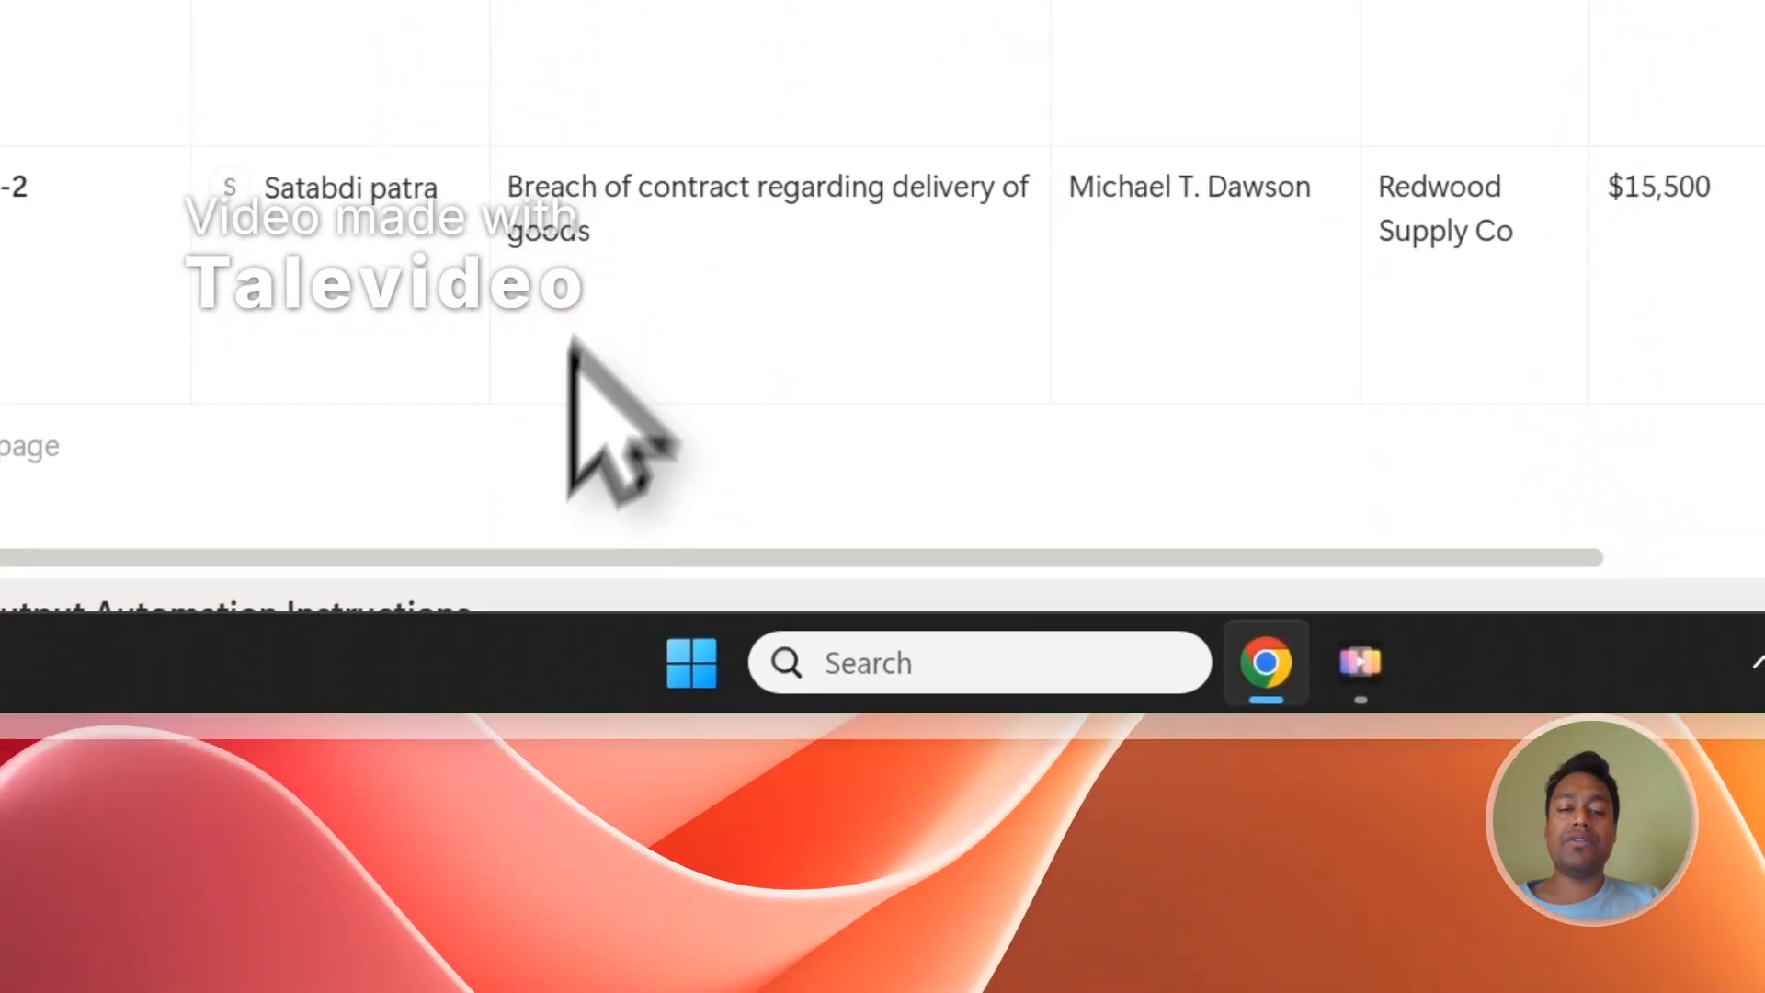
{"action": "left_click_drag", "start_coordinate": [499, 547], "coordinate": [1288, 544]}
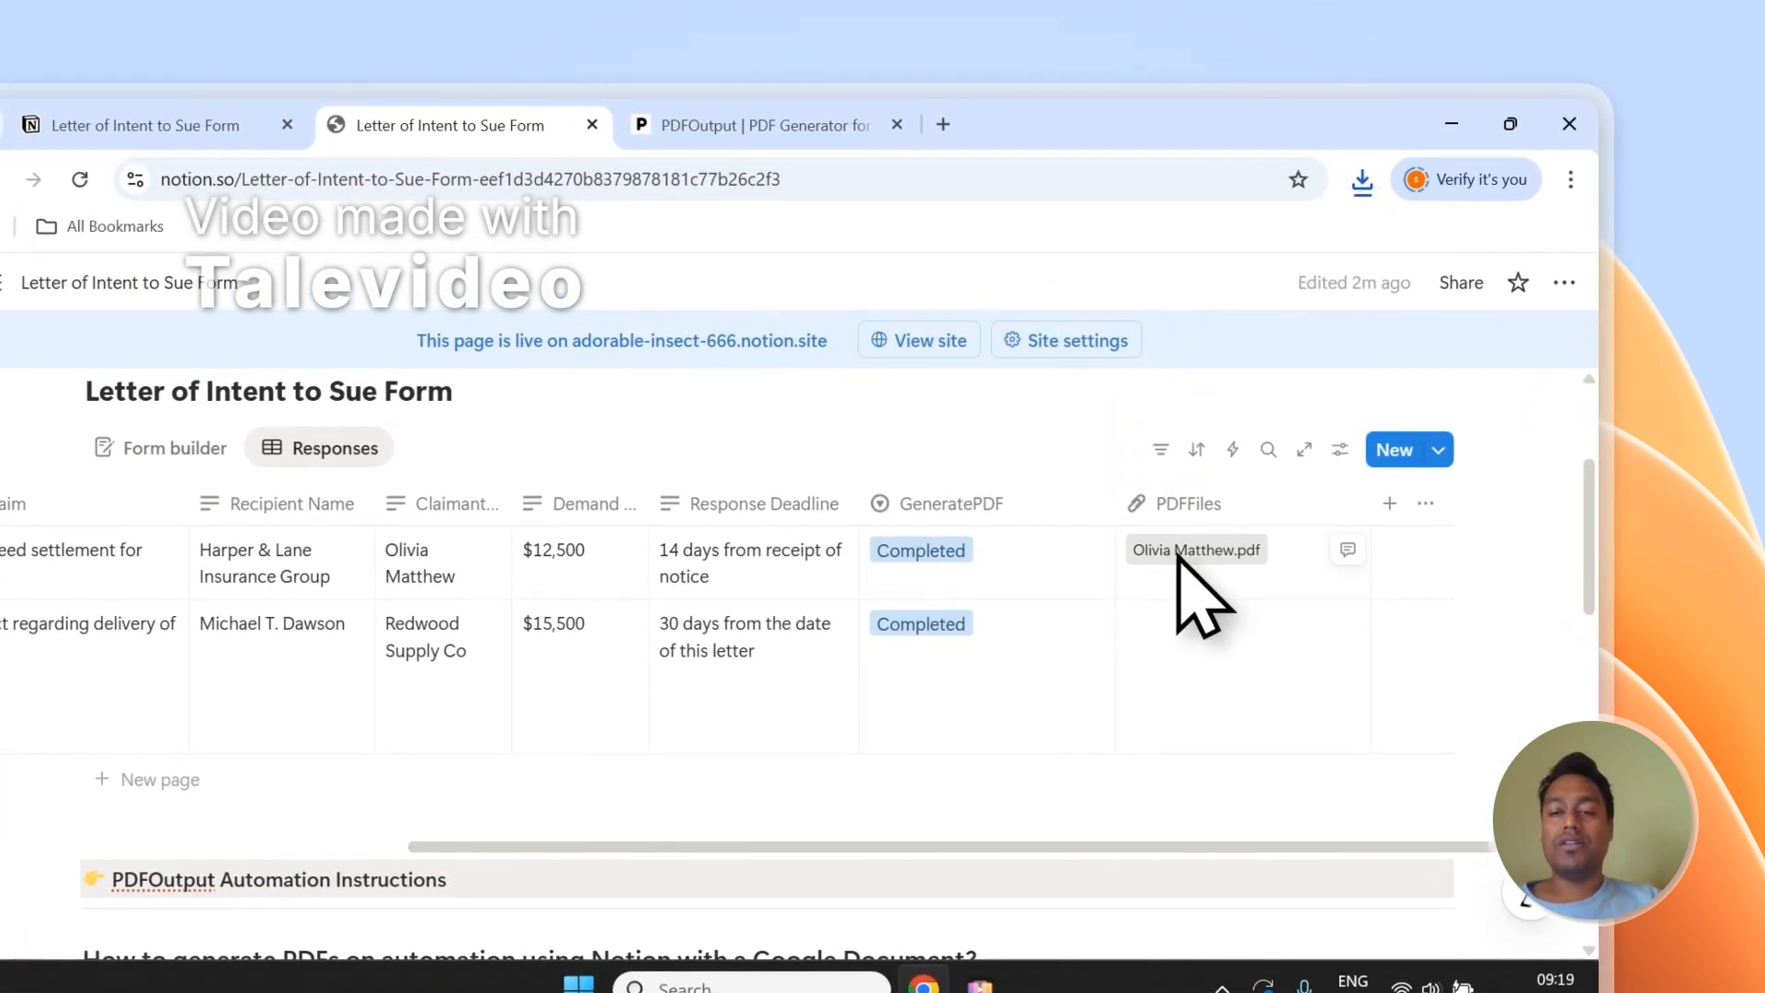
Step: Open the first entry's generated file from the PDFFiles column and review the values filled into the placeholders
{"action": "left_click", "coordinate": [1177, 552]}
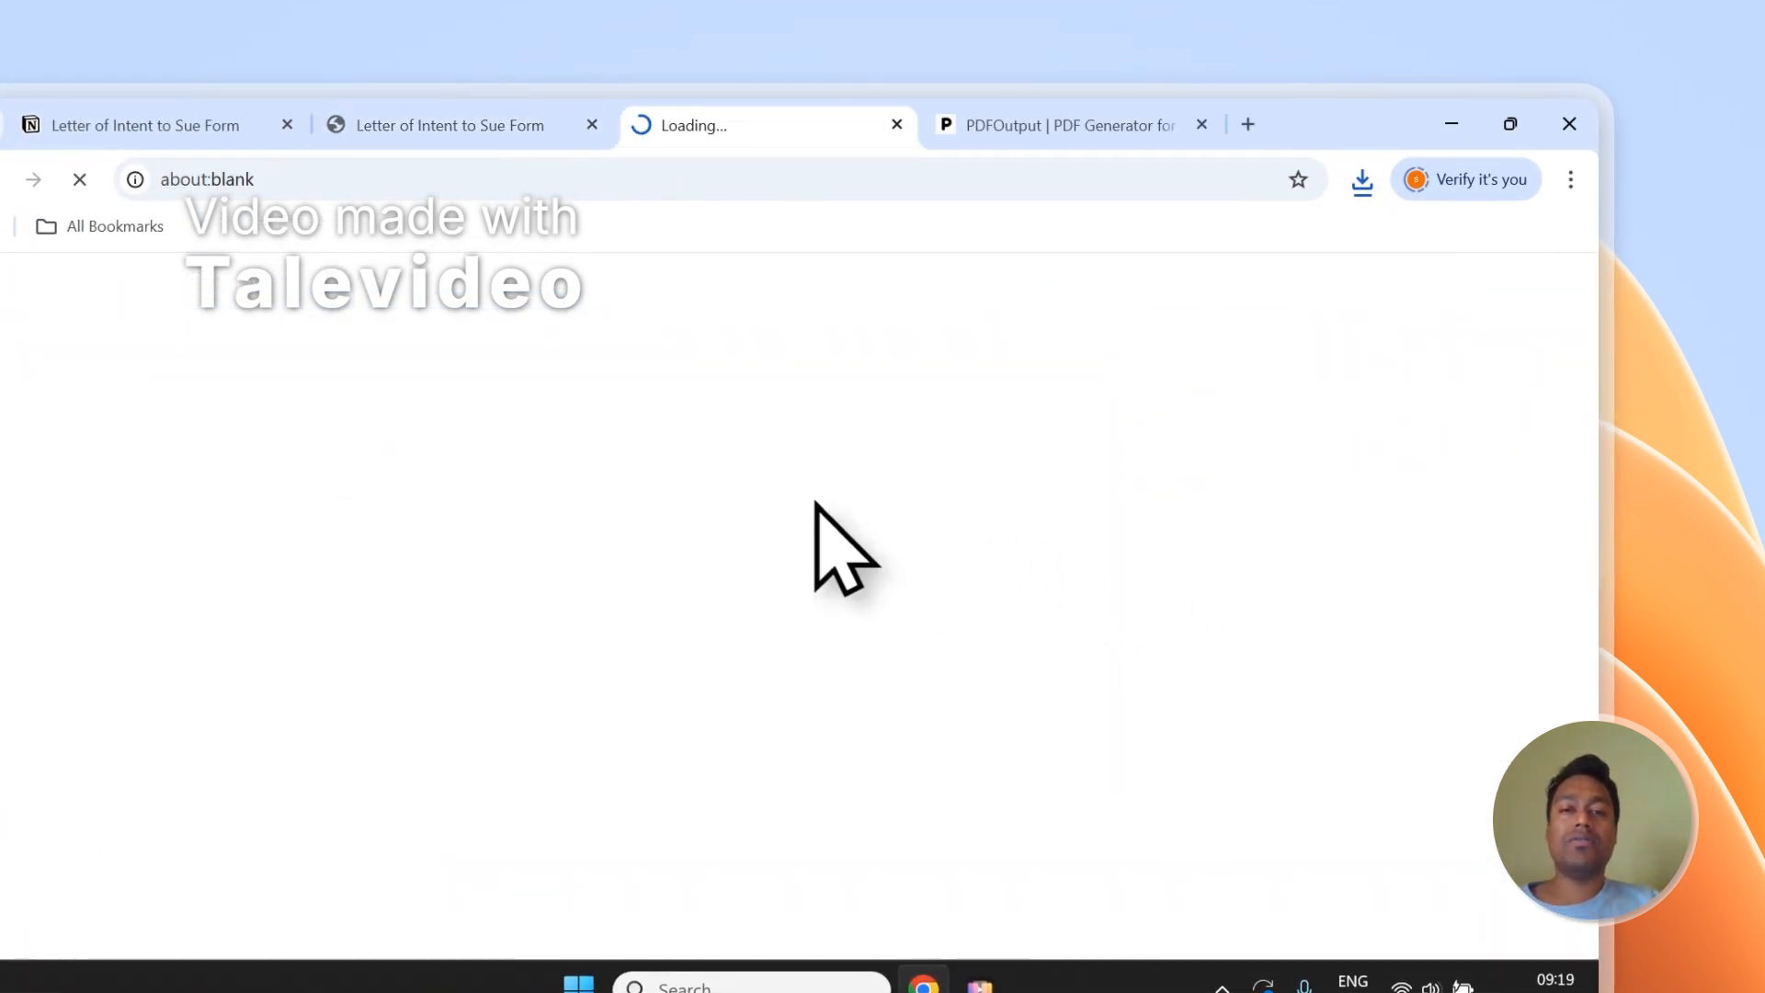
{"action": "scroll", "coordinate": [766, 473], "scroll_direction": "down", "scroll_amount": 2}
{"action": "scroll", "coordinate": [765, 476], "scroll_direction": "up", "scroll_amount": 2}
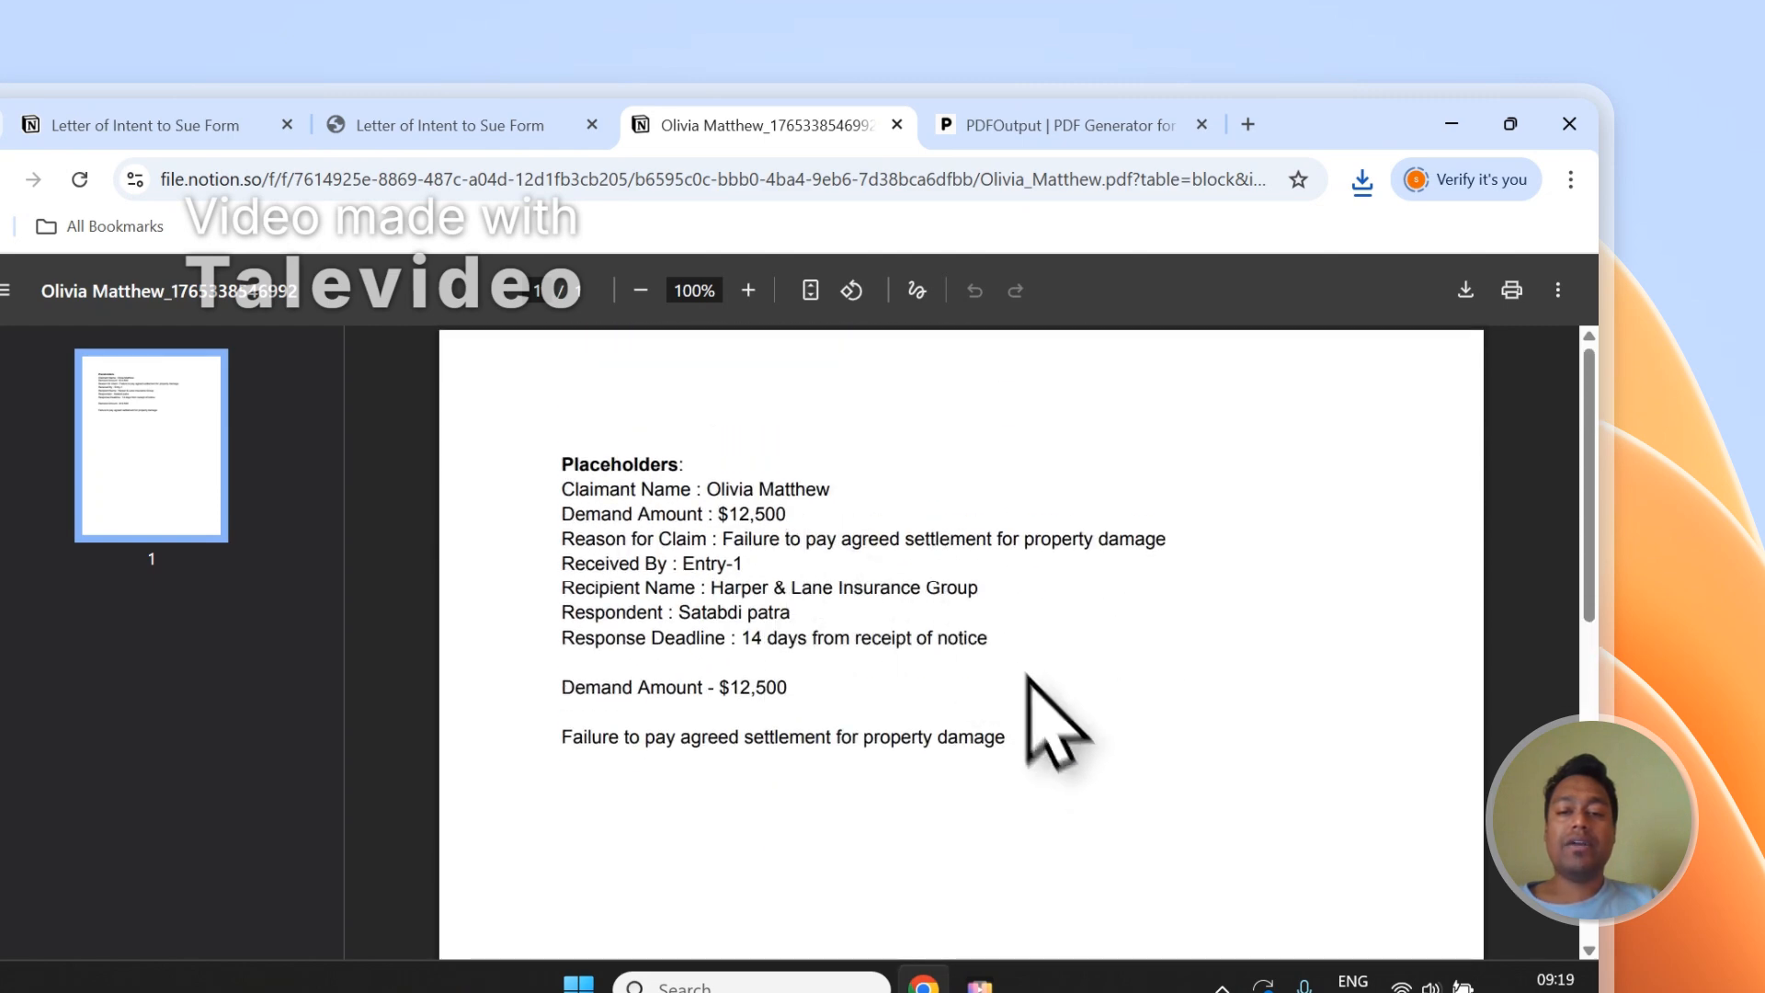
{"action": "left_click_drag", "start_coordinate": [1020, 727], "coordinate": [607, 513]}
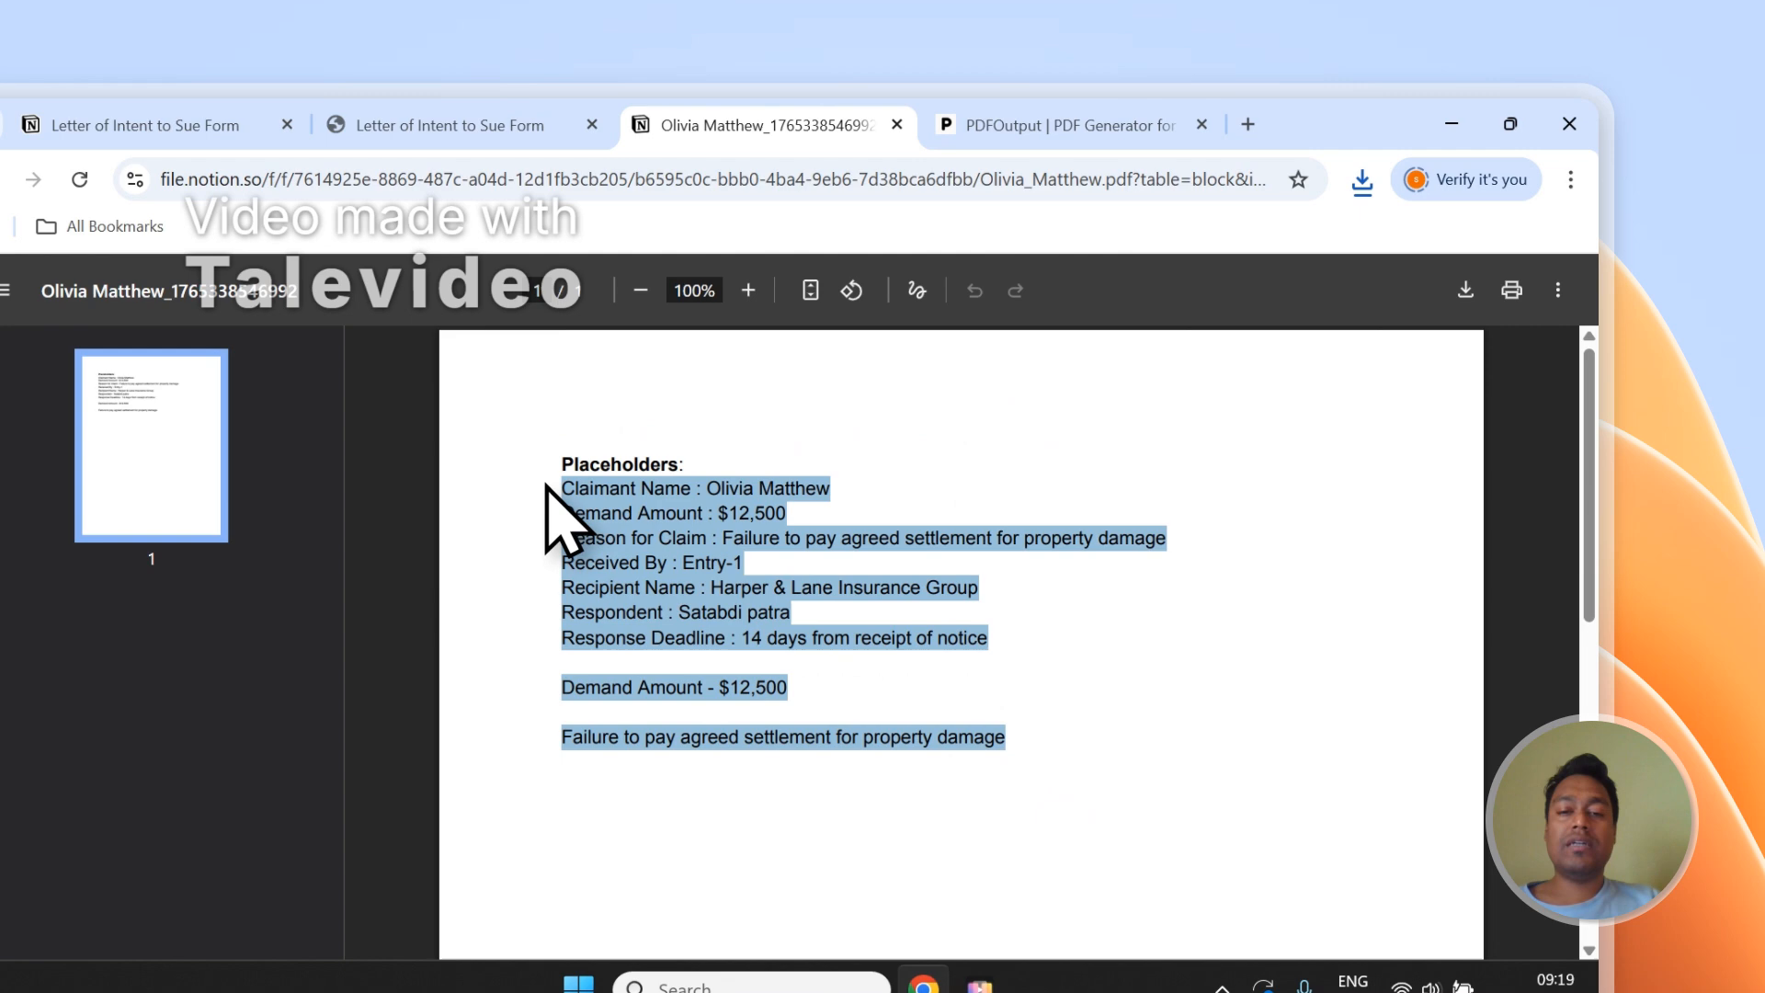
{"action": "left_click", "coordinate": [610, 514]}
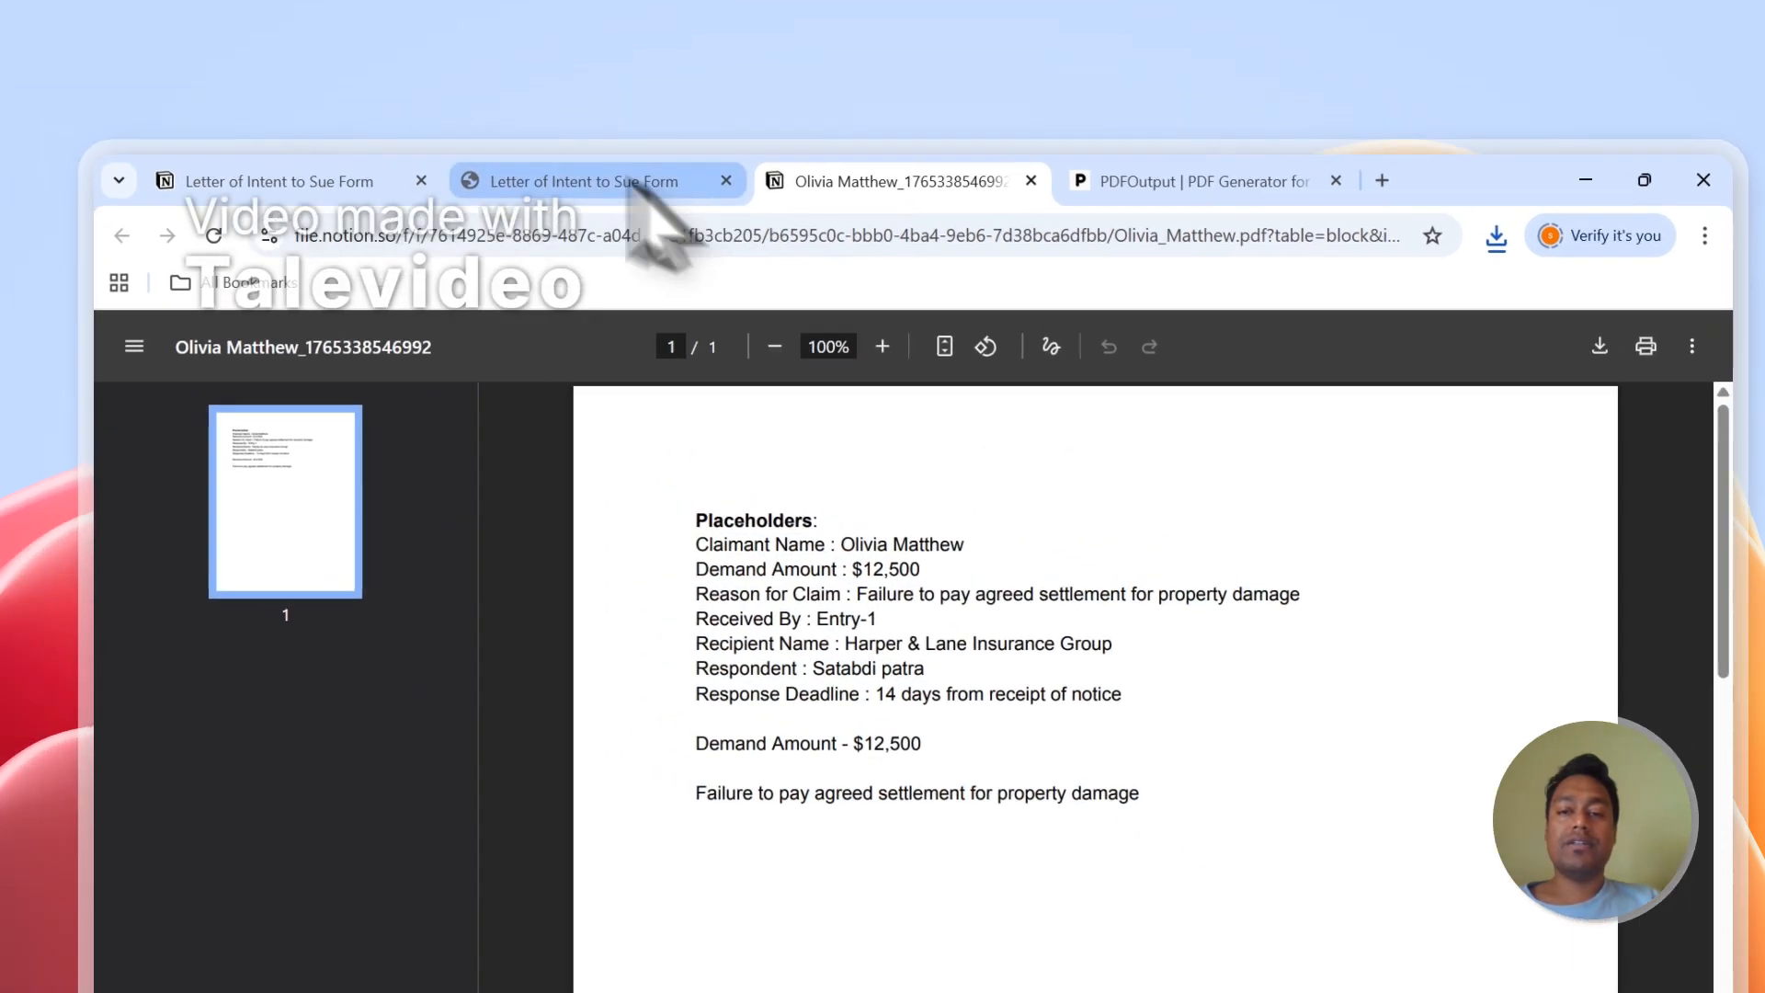
Step: Open the Redwood Supply Co entry's generated PDF from the Notion responses and review its filled-in values
{"action": "left_click", "coordinate": [506, 125]}
{"action": "left_click", "coordinate": [1056, 631]}
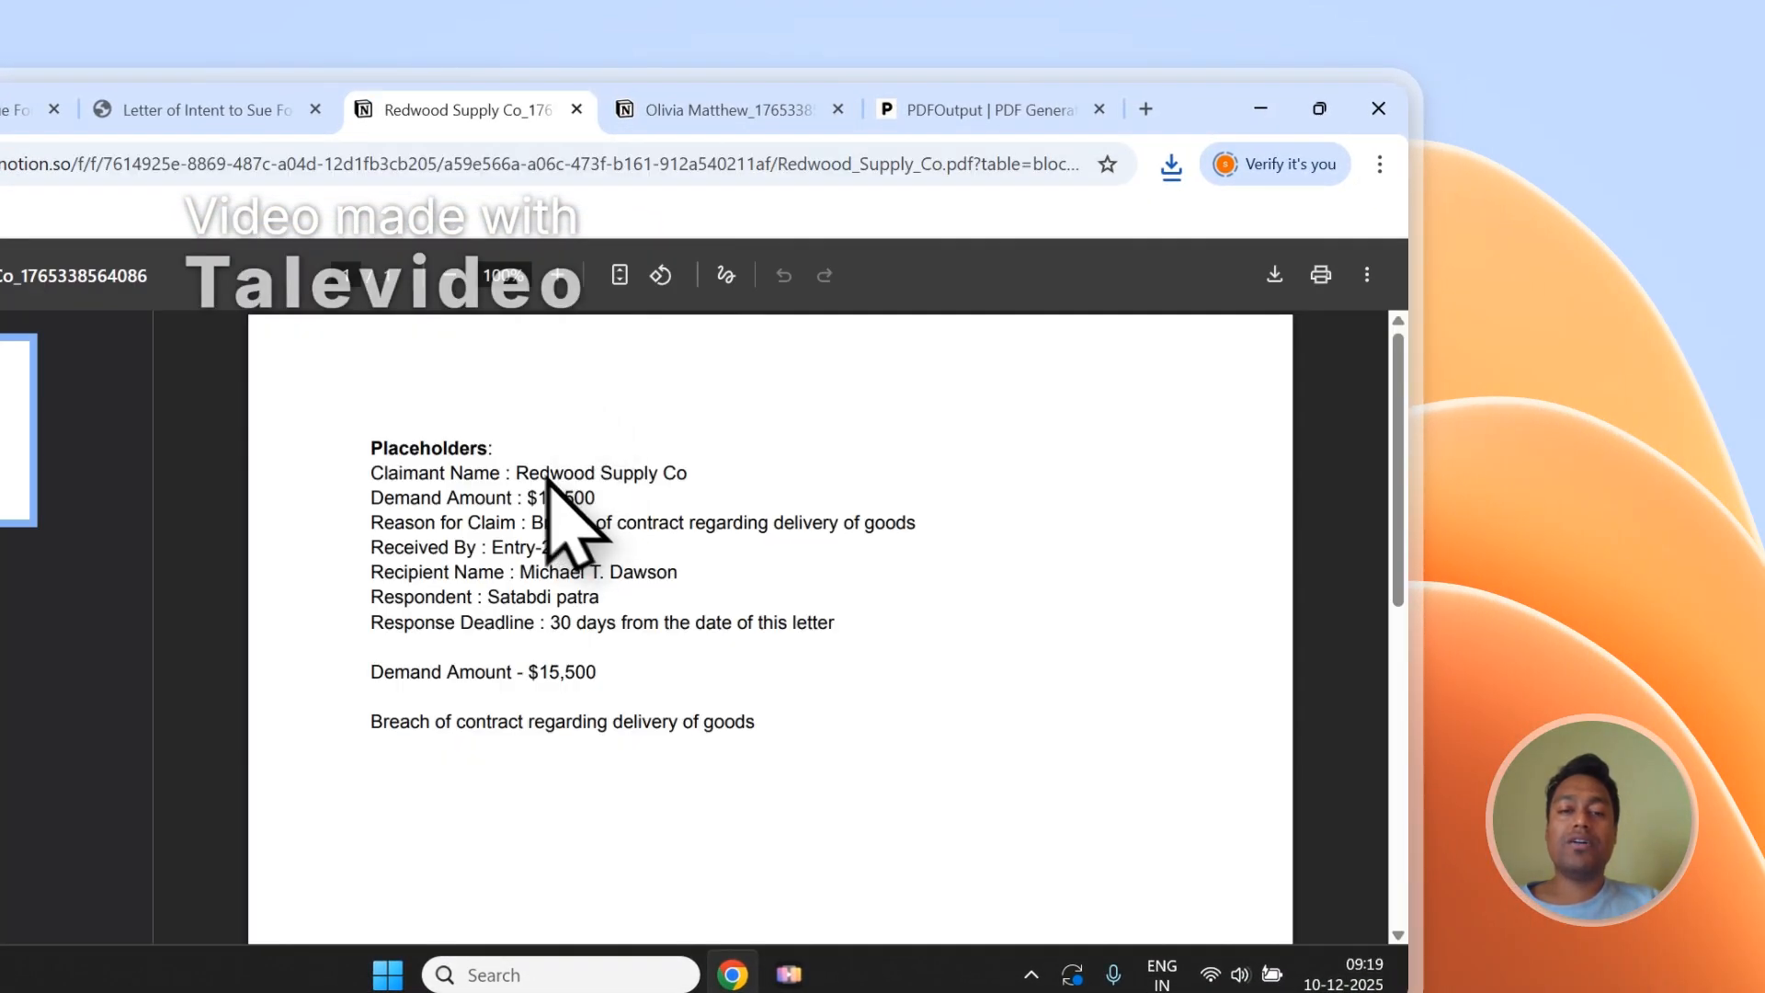
{"action": "left_click_drag", "start_coordinate": [383, 469], "coordinate": [701, 651]}
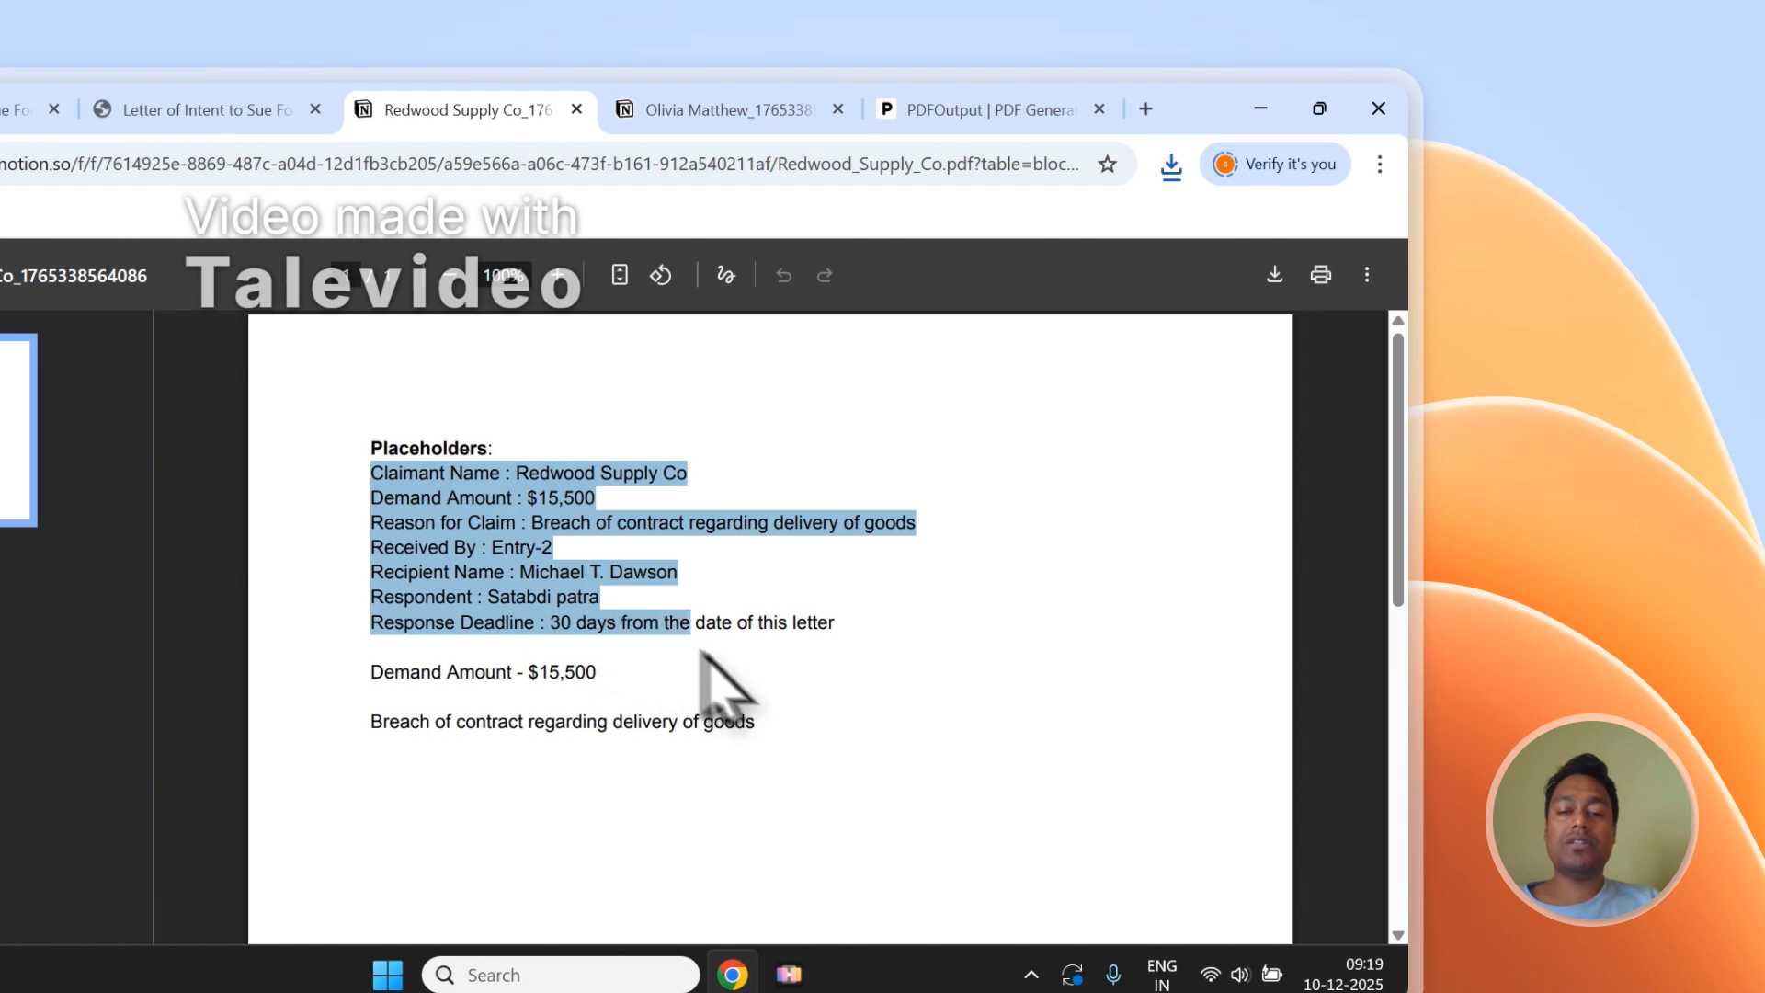
{"action": "left_click", "coordinate": [814, 727]}
Step: Compare the two generated PDFs with each other and close both of them
{"action": "left_click", "coordinate": [791, 110]}
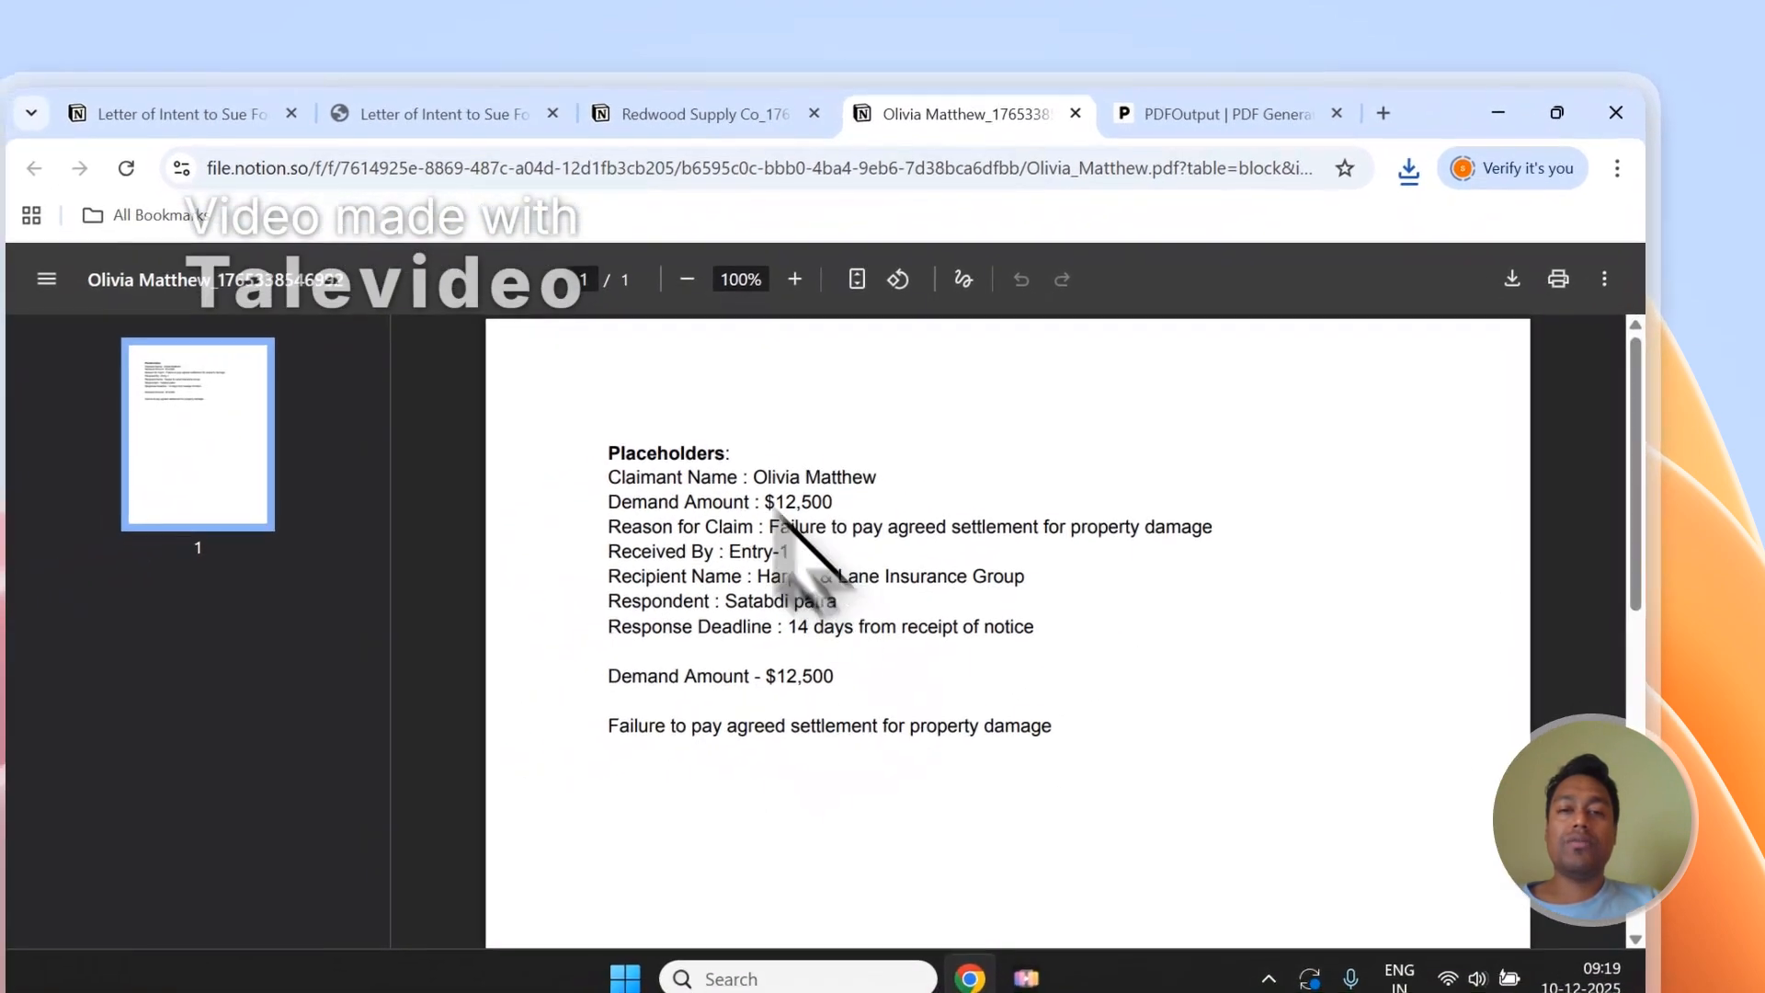
{"action": "left_click", "coordinate": [703, 113]}
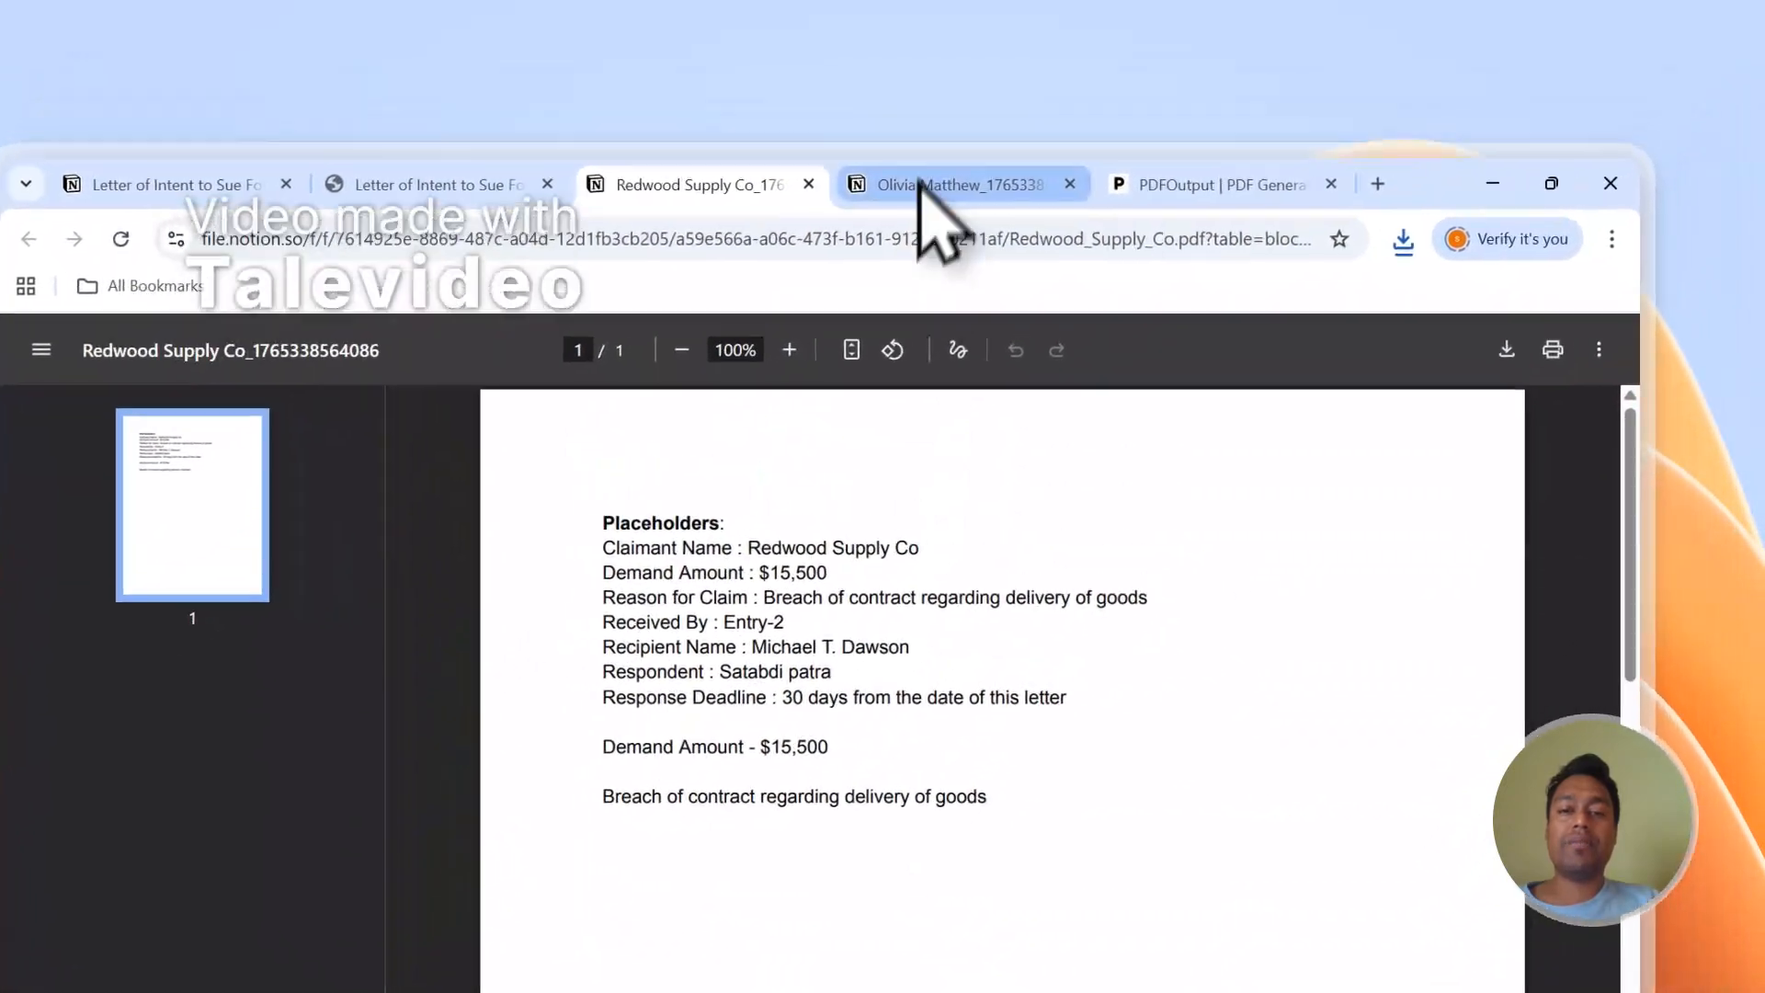
{"action": "left_click", "coordinate": [1002, 101]}
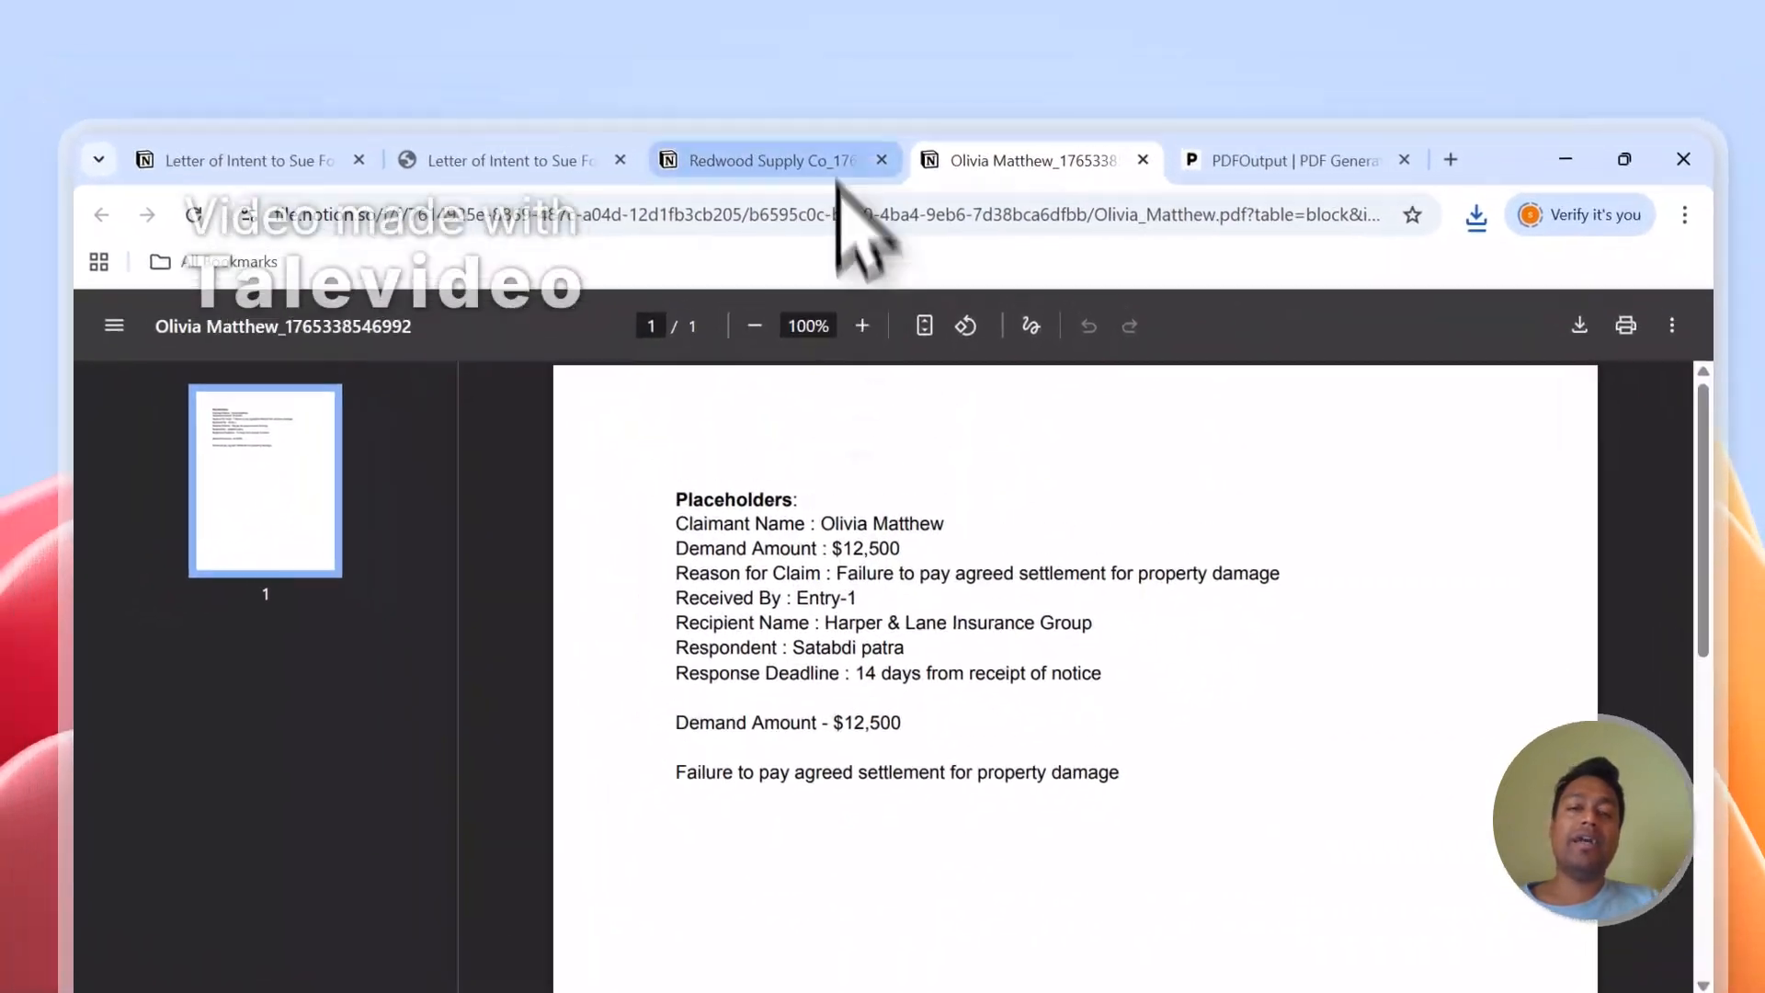
{"action": "left_click", "coordinate": [833, 168]}
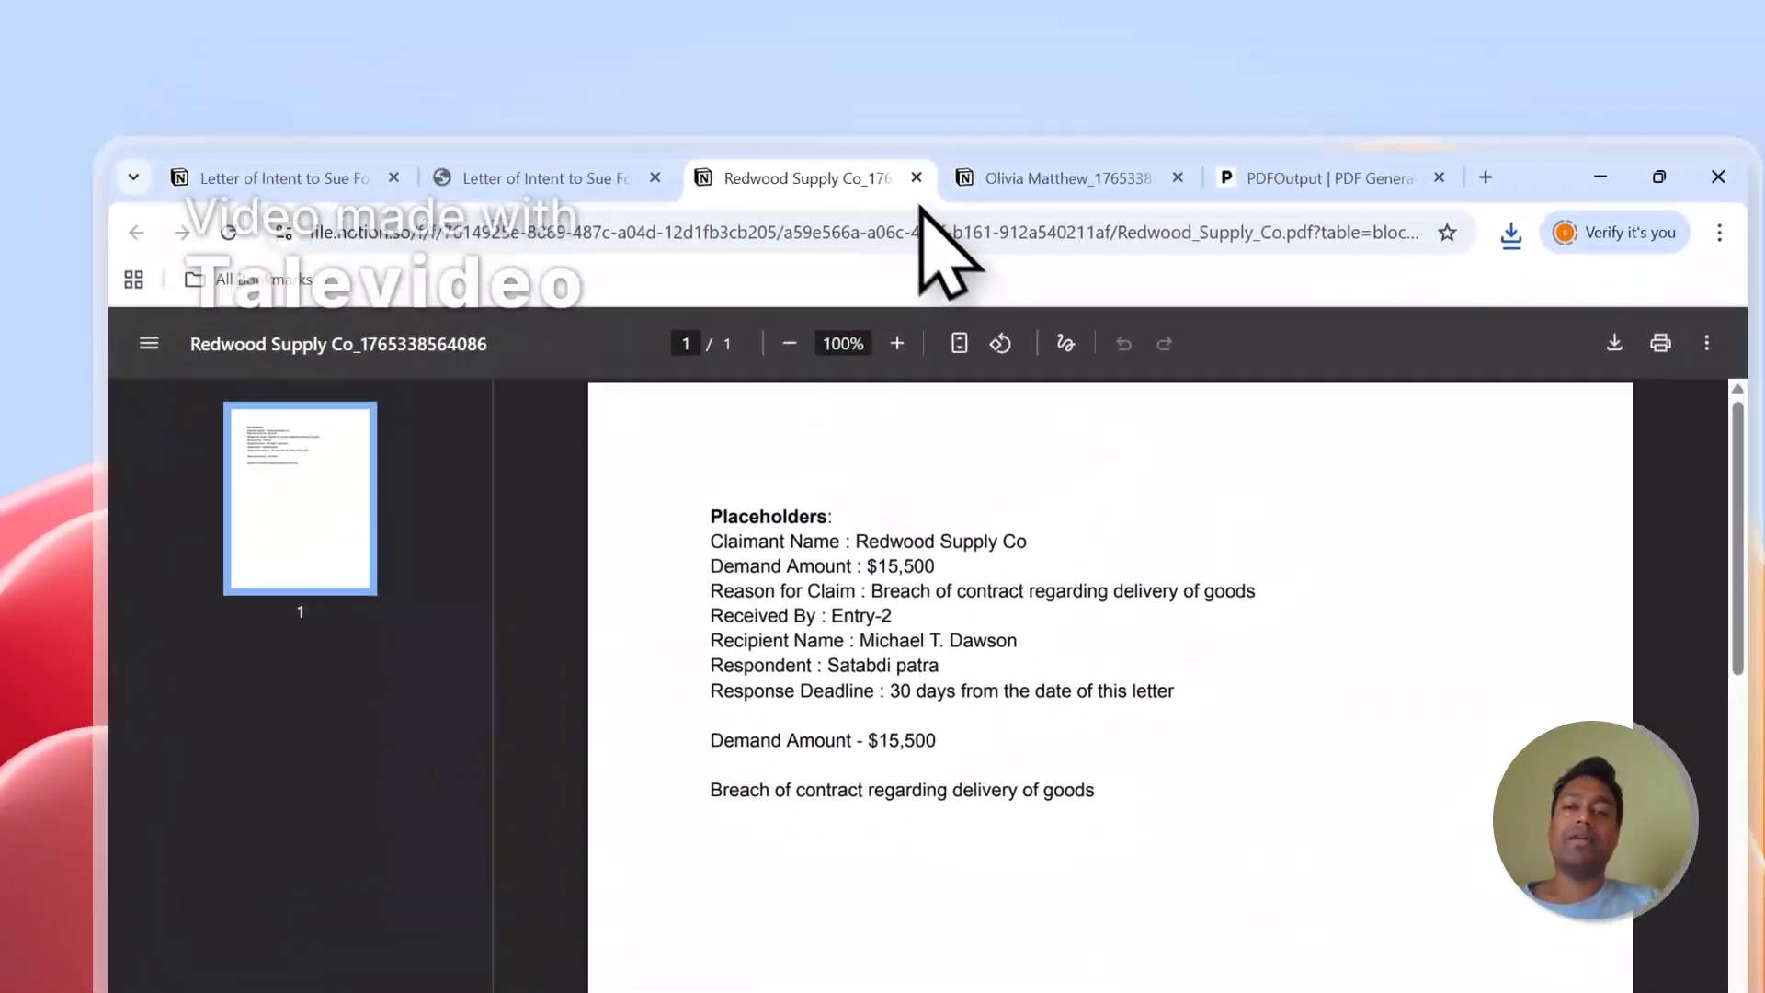
{"action": "left_click", "coordinate": [917, 178]}
{"action": "left_click", "coordinate": [917, 178]}
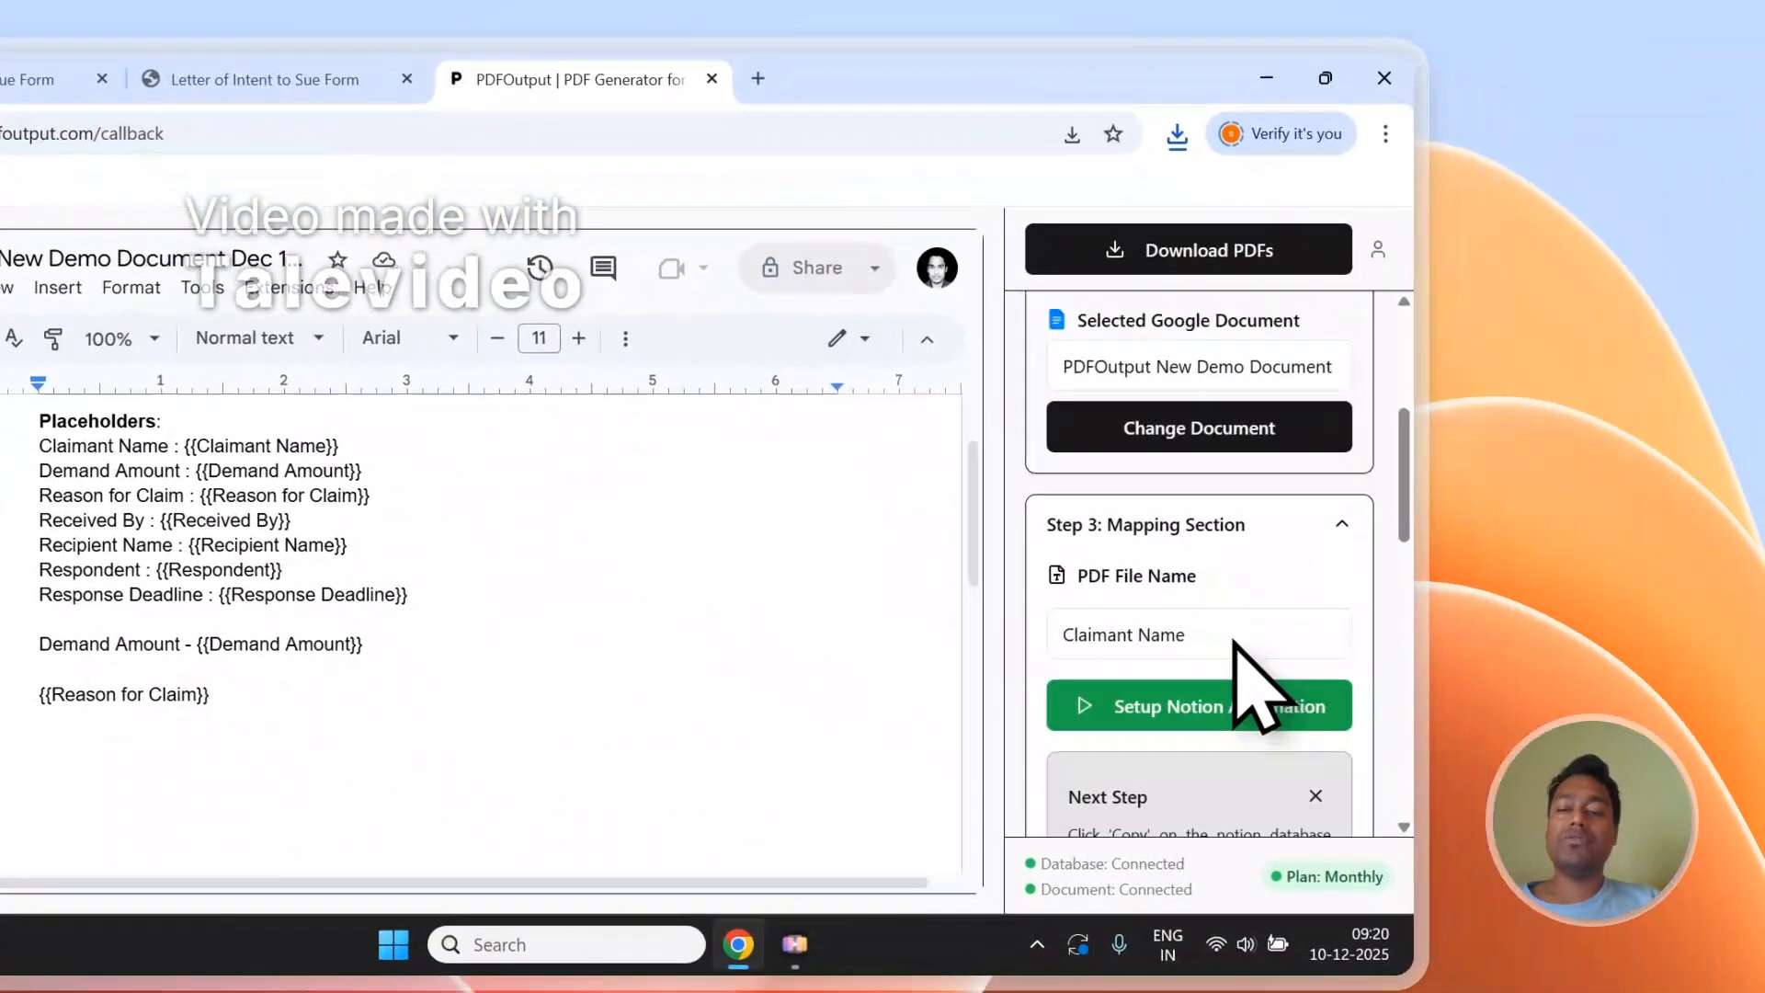
Step: Set up the Notion automation in PDFOutput for the Letter of Intent to Sue Form database
{"action": "scroll", "coordinate": [1233, 644], "scroll_direction": "down", "scroll_amount": 3}
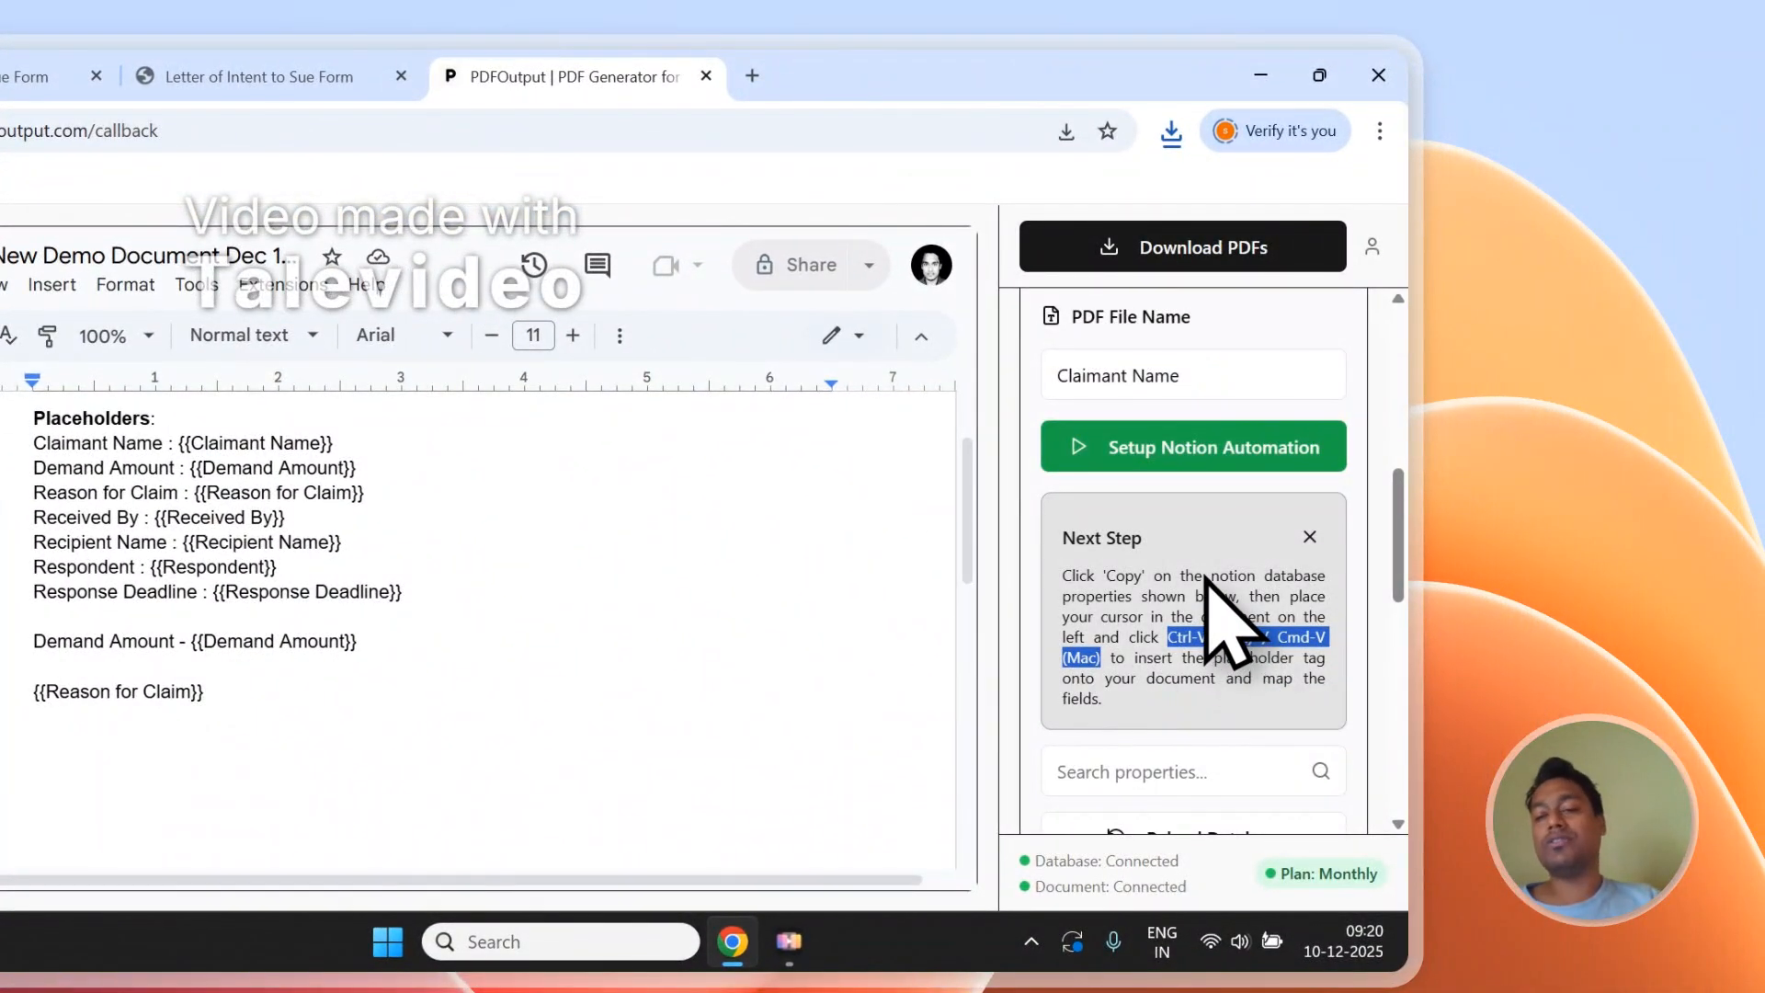
{"action": "left_click", "coordinate": [1187, 460]}
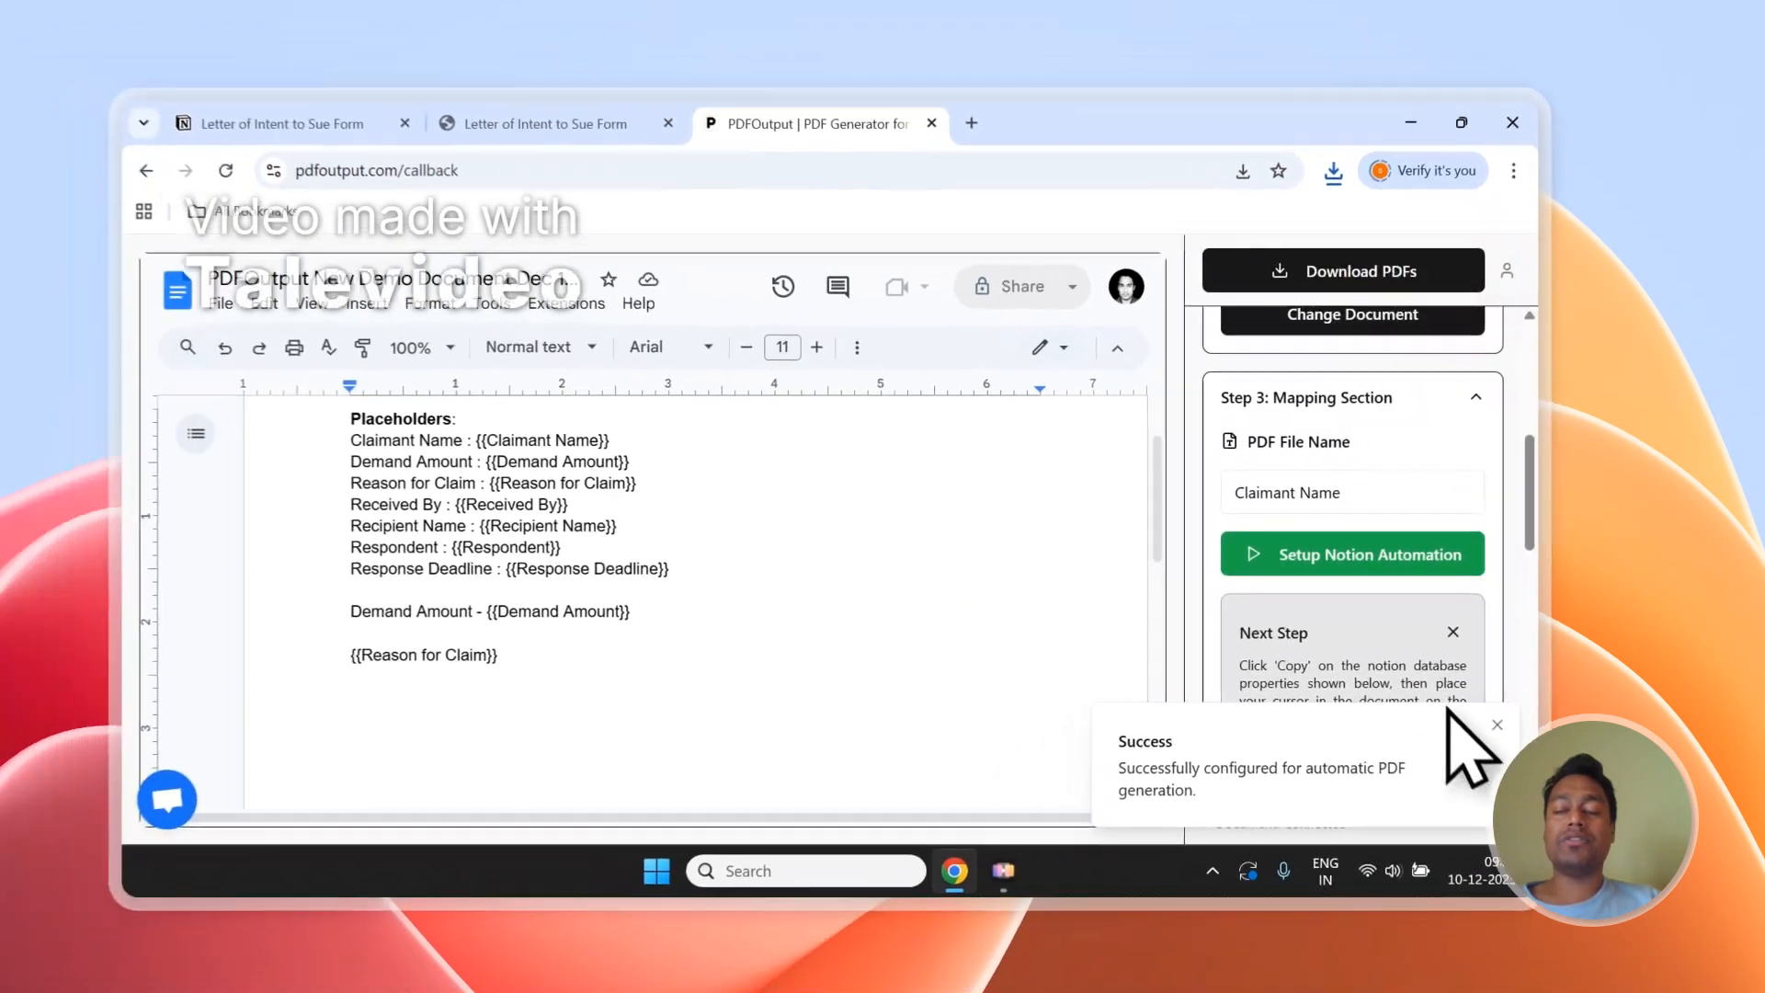
{"action": "scroll", "coordinate": [1440, 556], "scroll_direction": "up", "scroll_amount": 5}
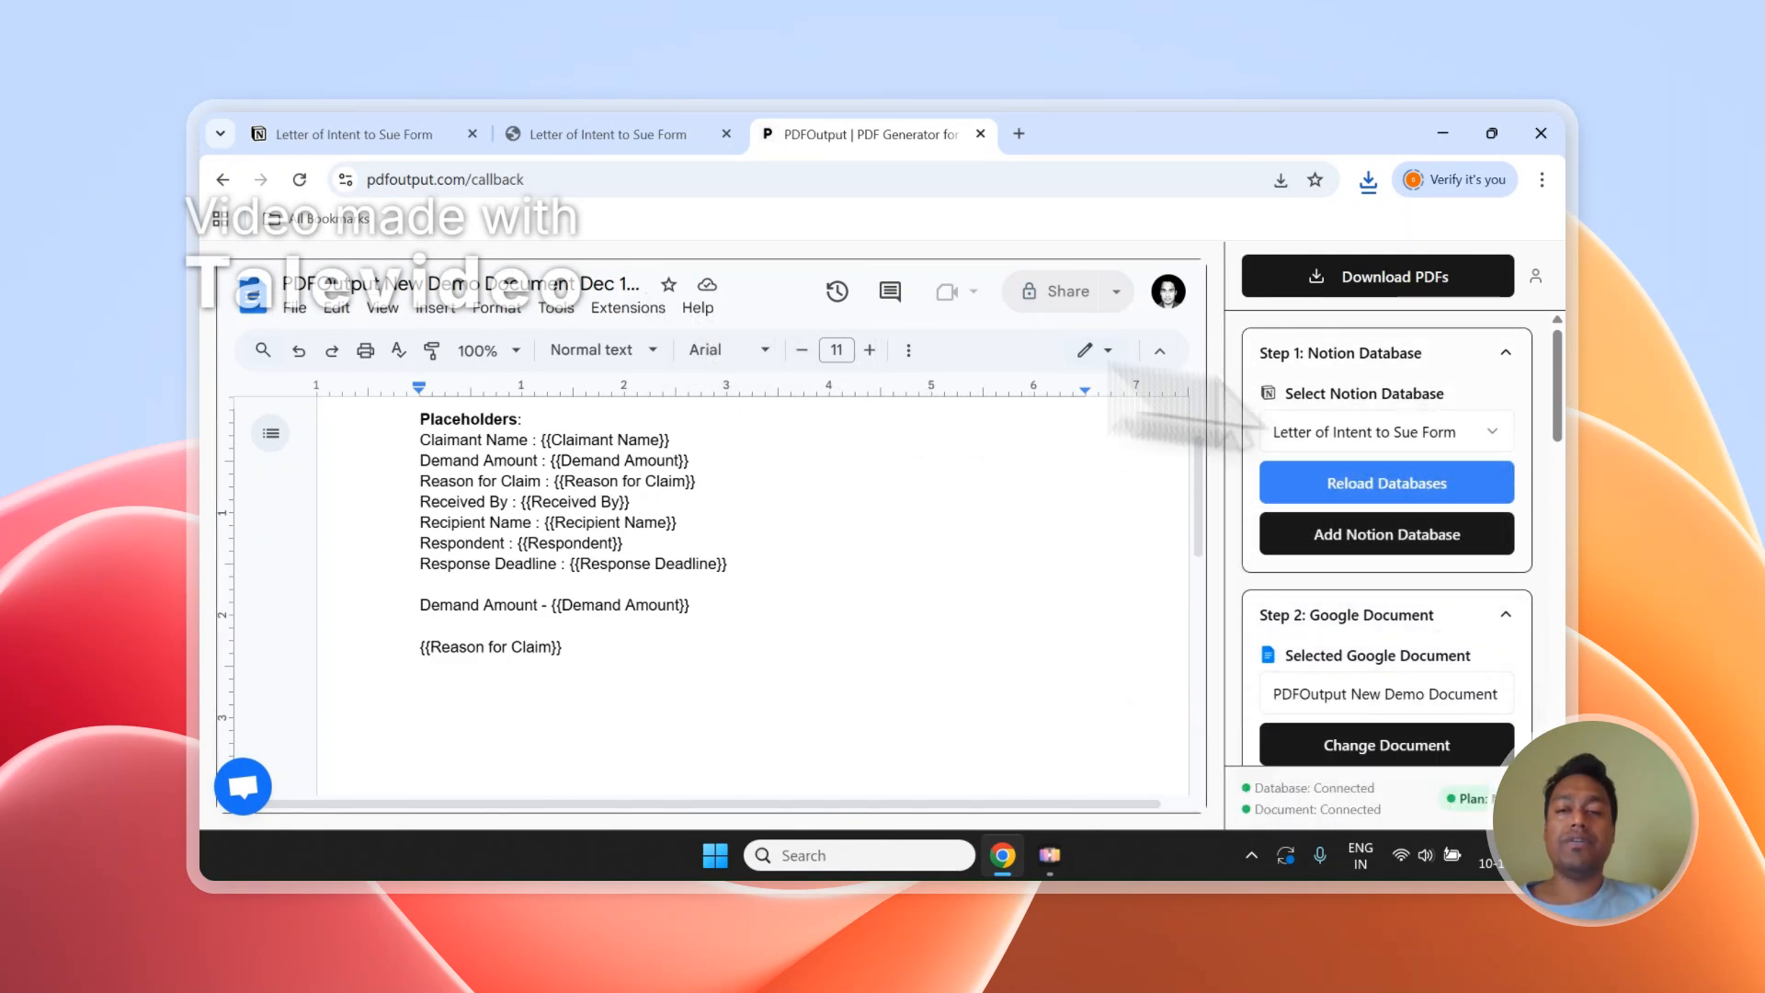
{"action": "scroll", "coordinate": [1494, 366], "scroll_direction": "down", "scroll_amount": 2}
{"action": "scroll", "coordinate": [1478, 359], "scroll_direction": "up", "scroll_amount": 2}
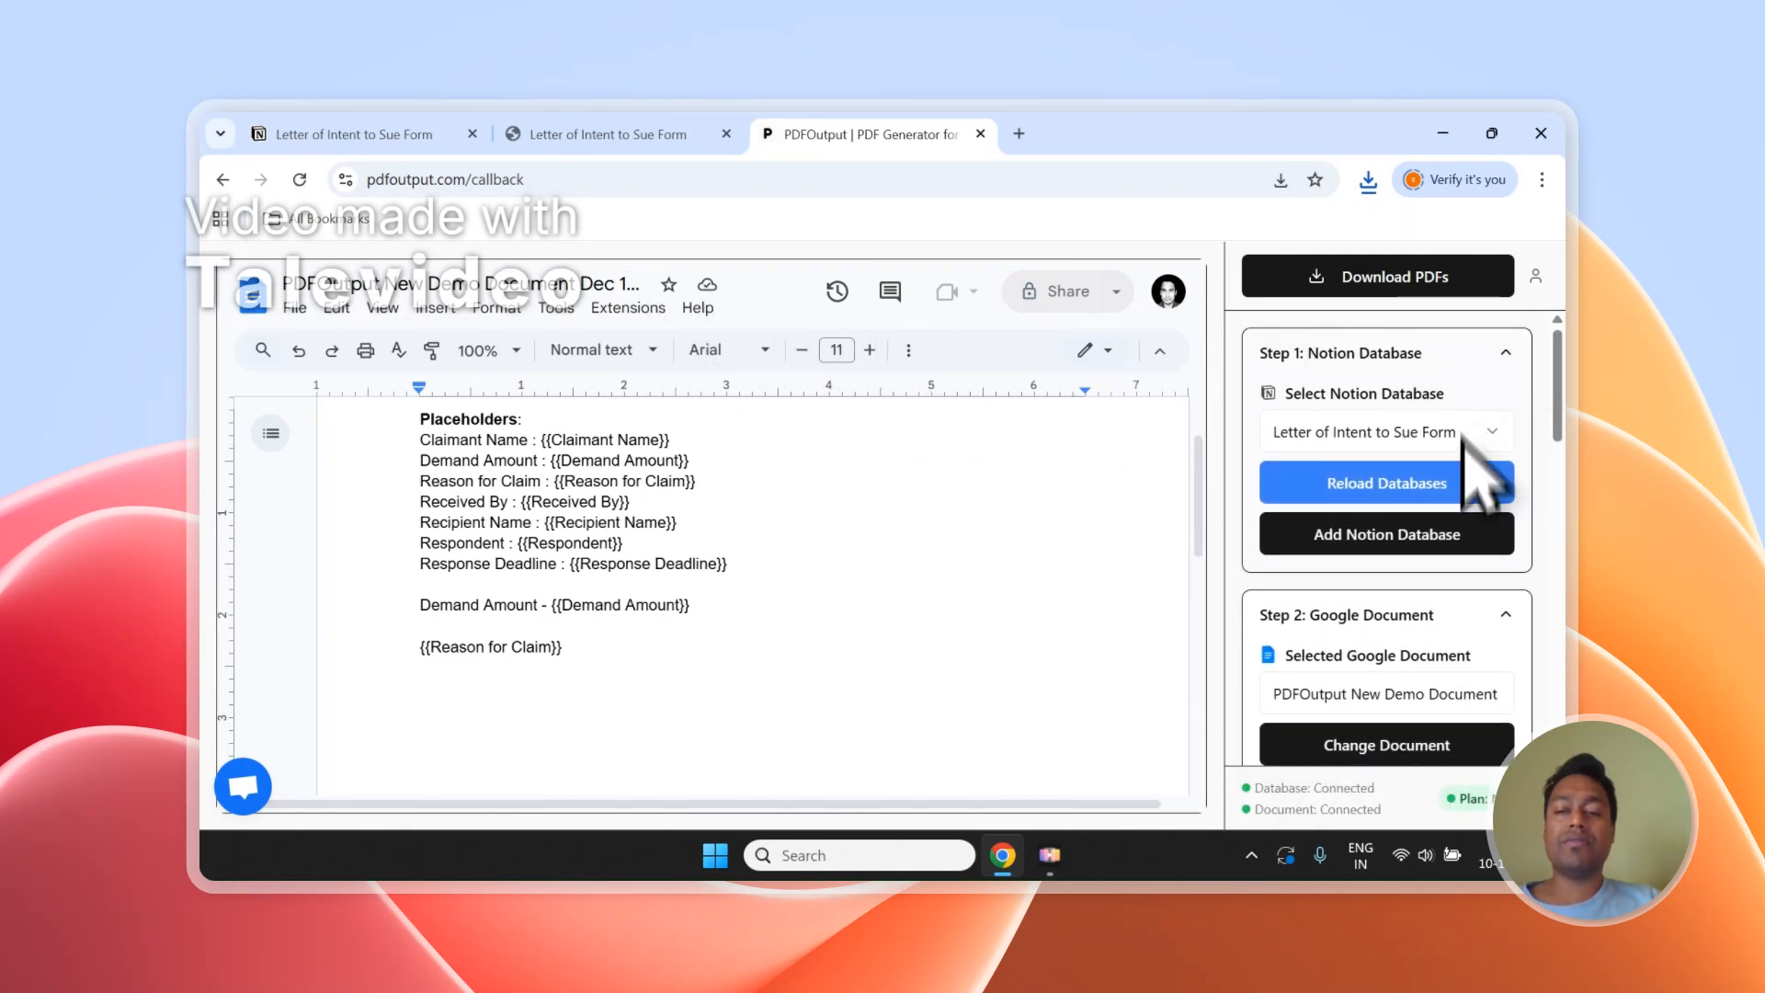
Step: Add a blank entry to the form responses in Notion and set its GeneratePDF status to Ready to Generate
{"action": "left_click", "coordinate": [386, 134]}
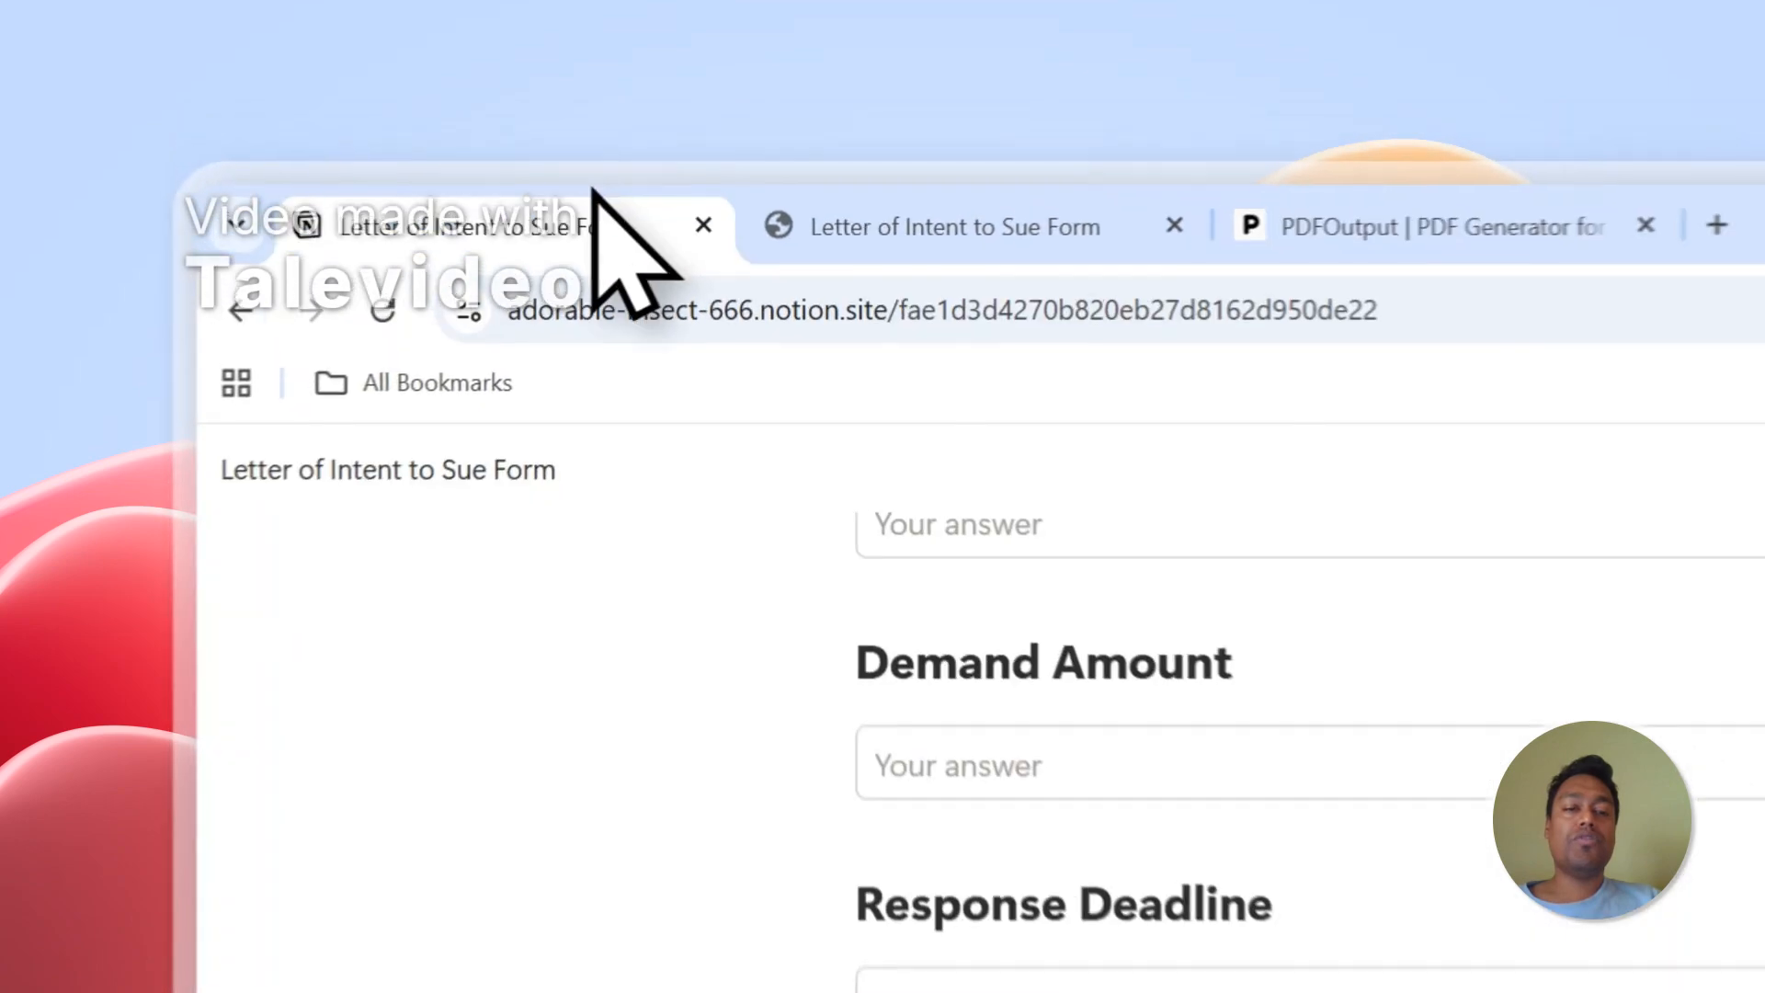
{"action": "left_click", "coordinate": [858, 125]}
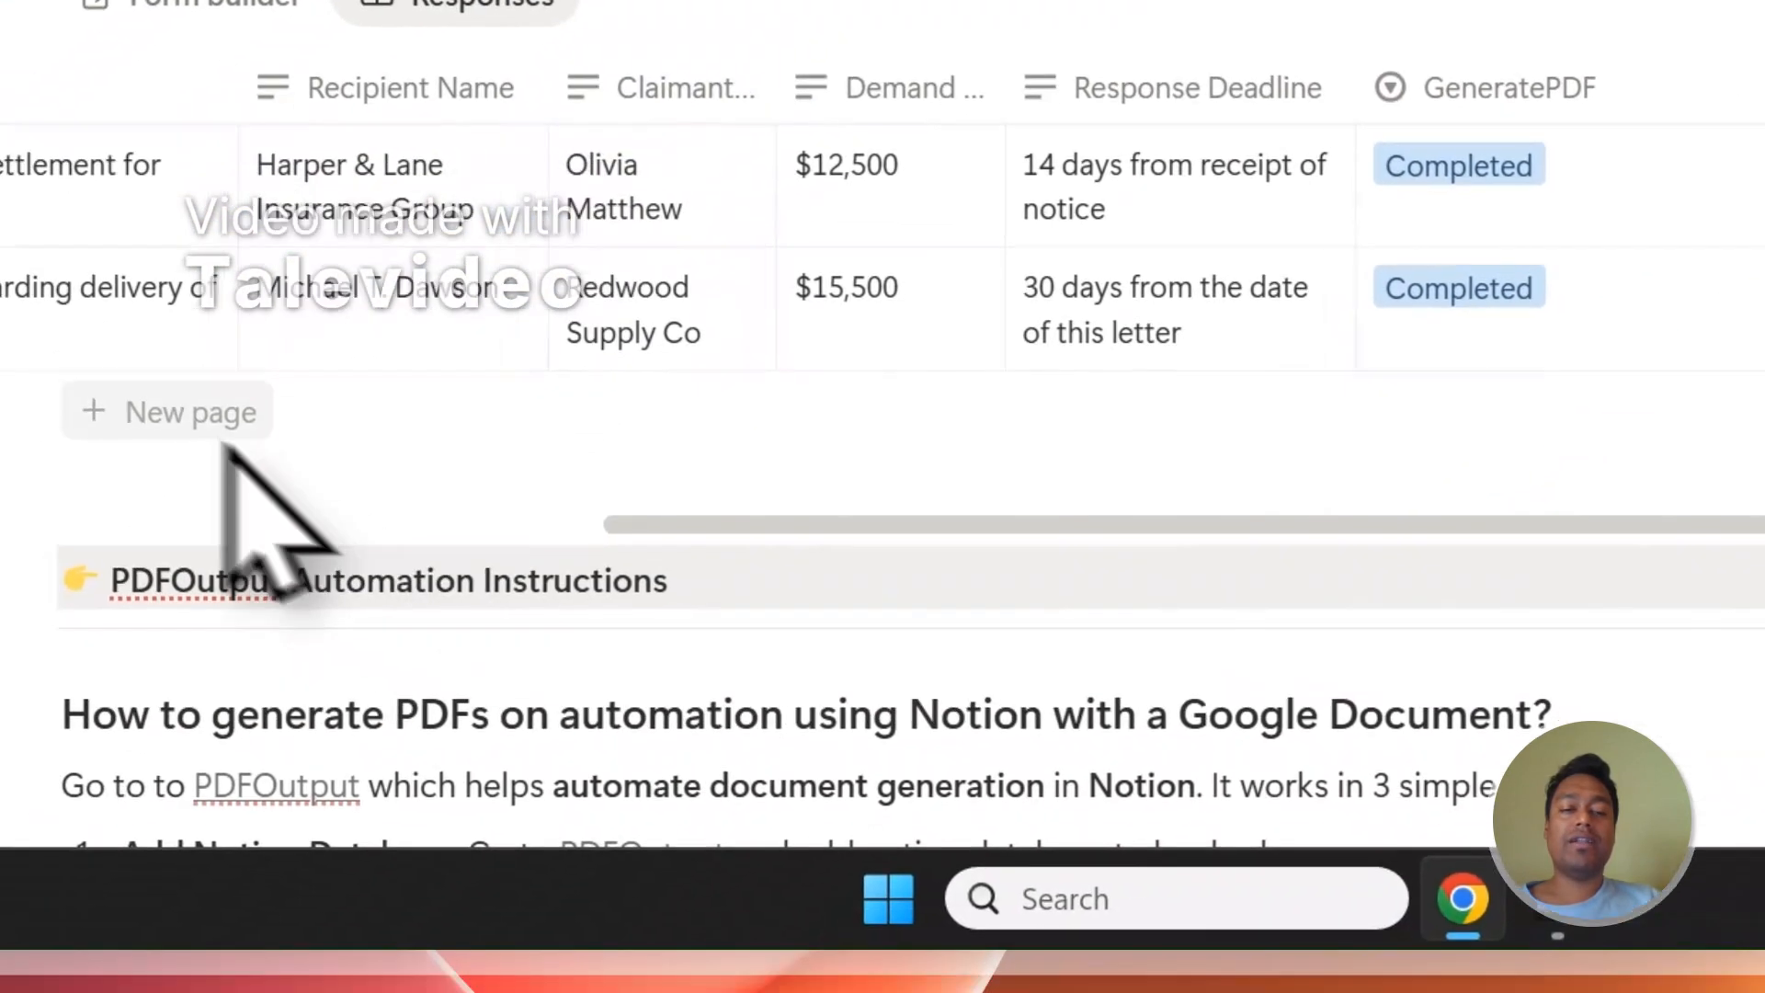
{"action": "left_click", "coordinate": [219, 428]}
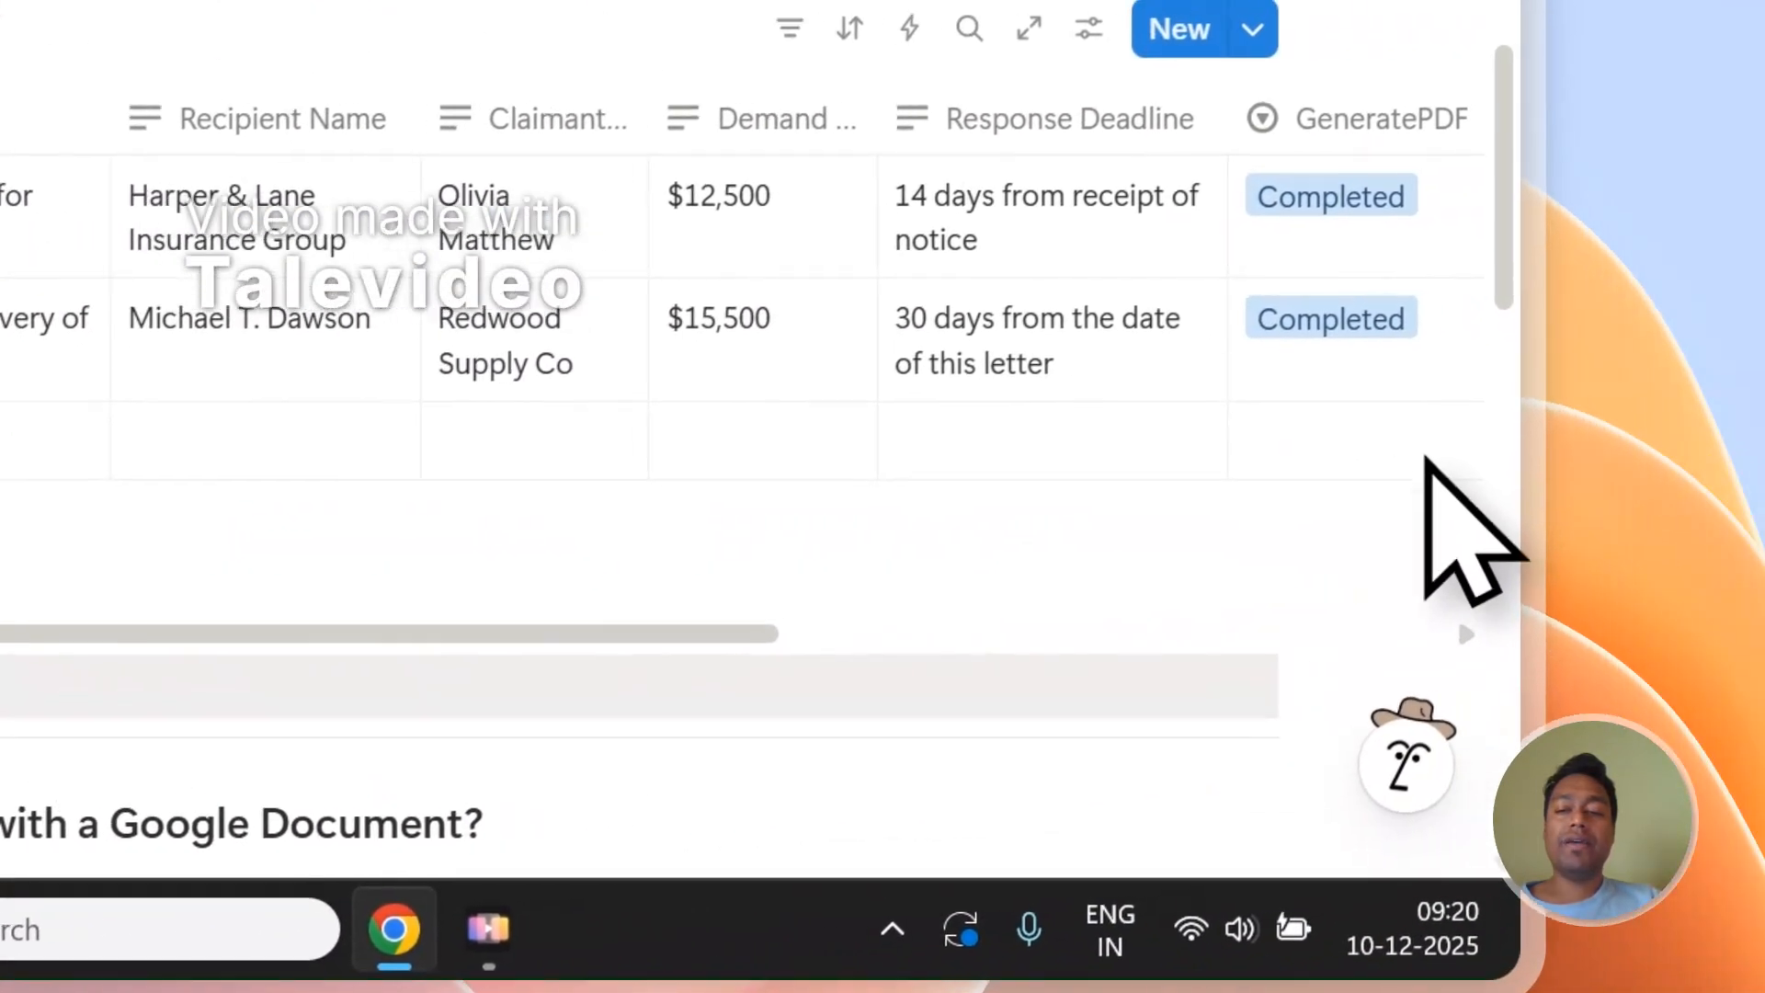
{"action": "left_click", "coordinate": [1363, 461]}
{"action": "left_click", "coordinate": [1017, 193]}
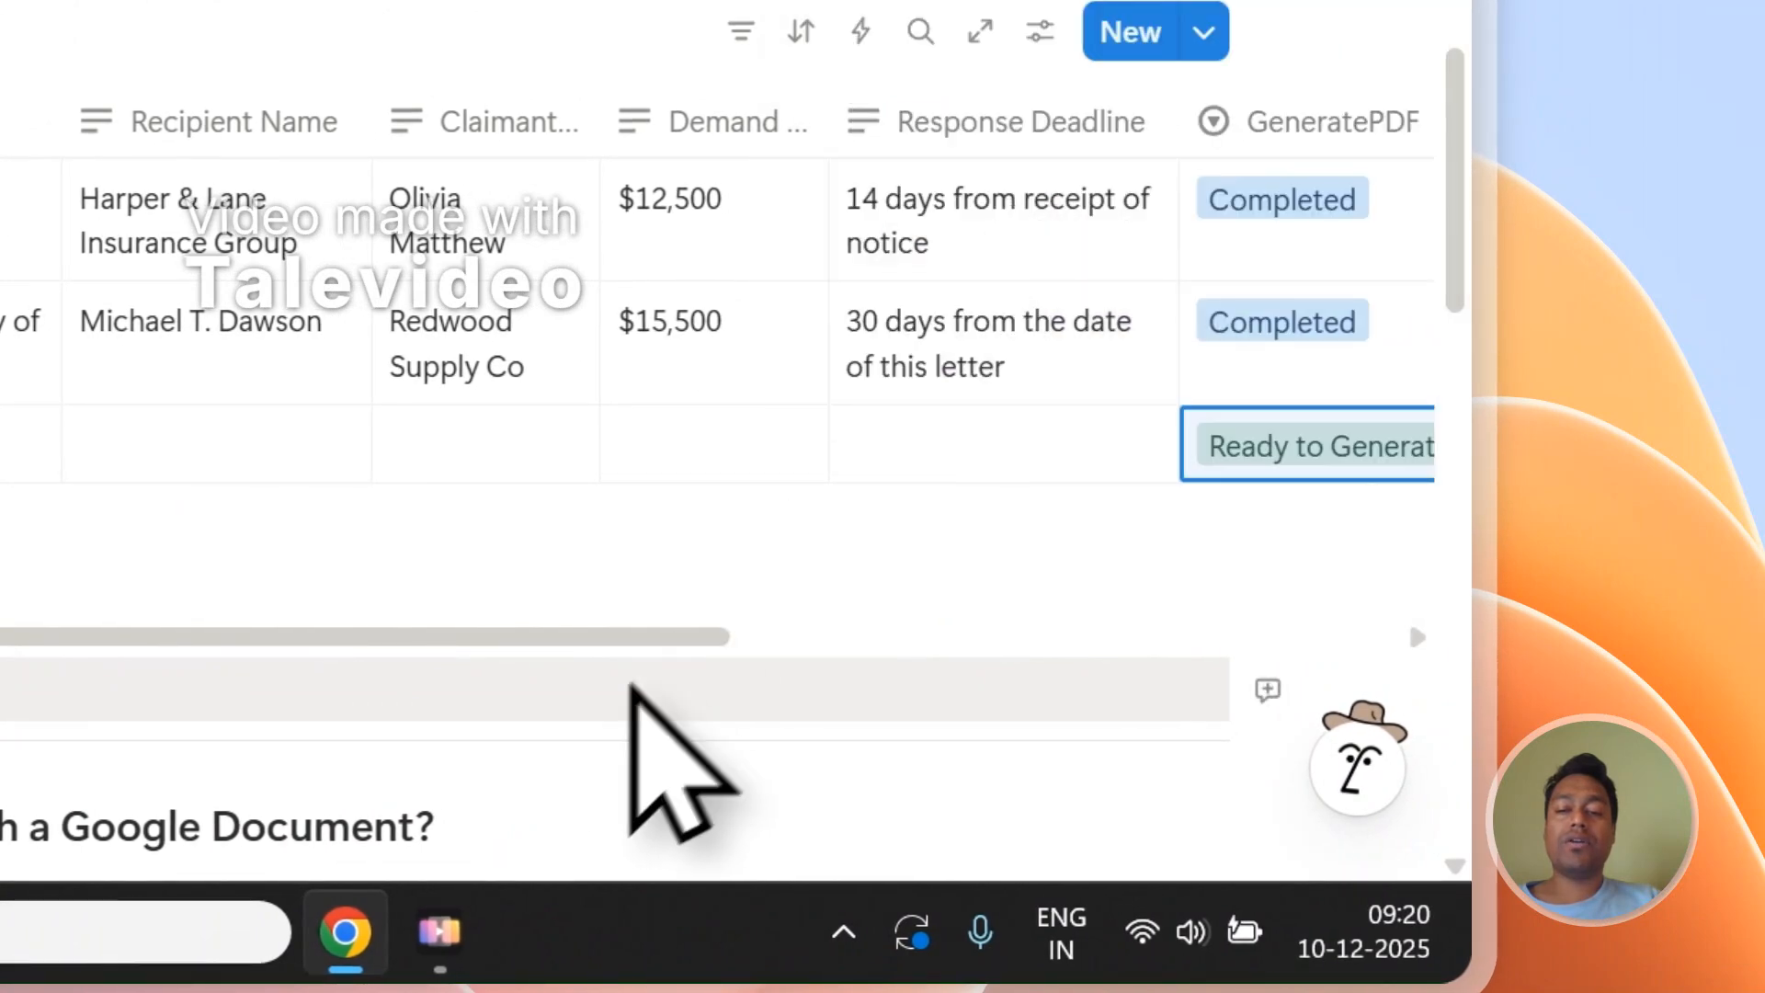
{"action": "left_click_drag", "start_coordinate": [612, 637], "coordinate": [1032, 552]}
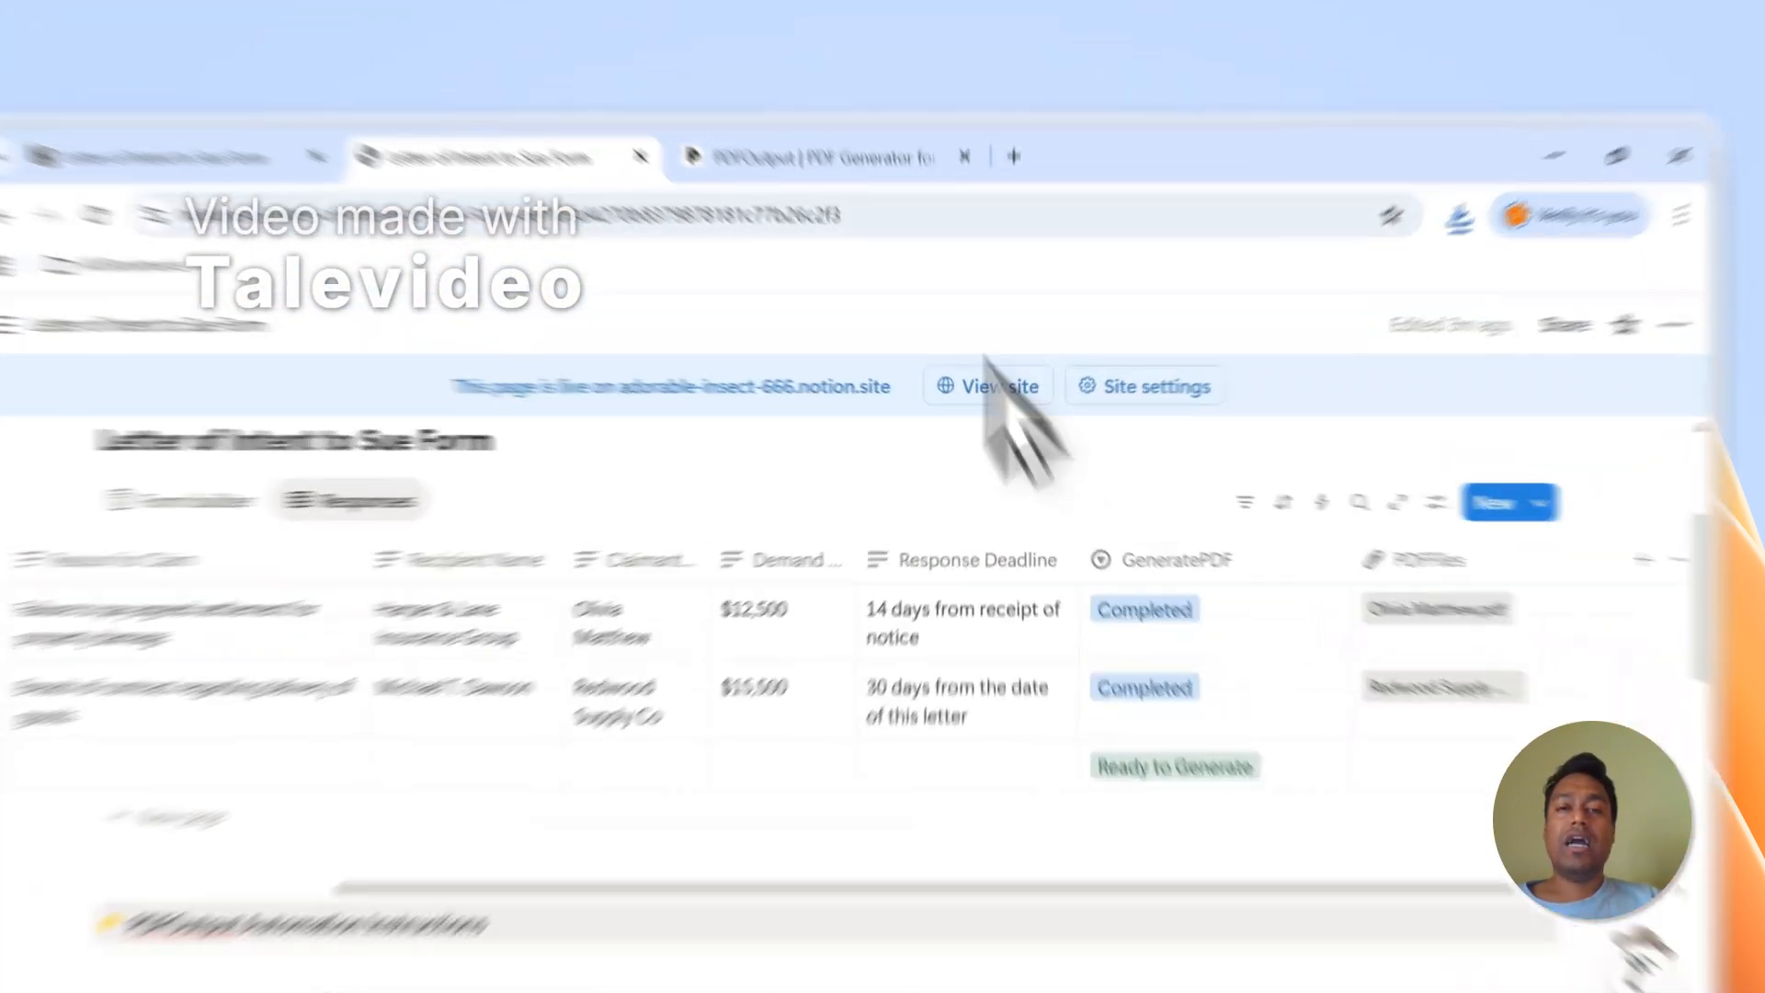
Step: Review the database and document settings in PDFOutput alongside the Letter of Intent to Sue Form responses in Notion
{"action": "left_click", "coordinate": [859, 134]}
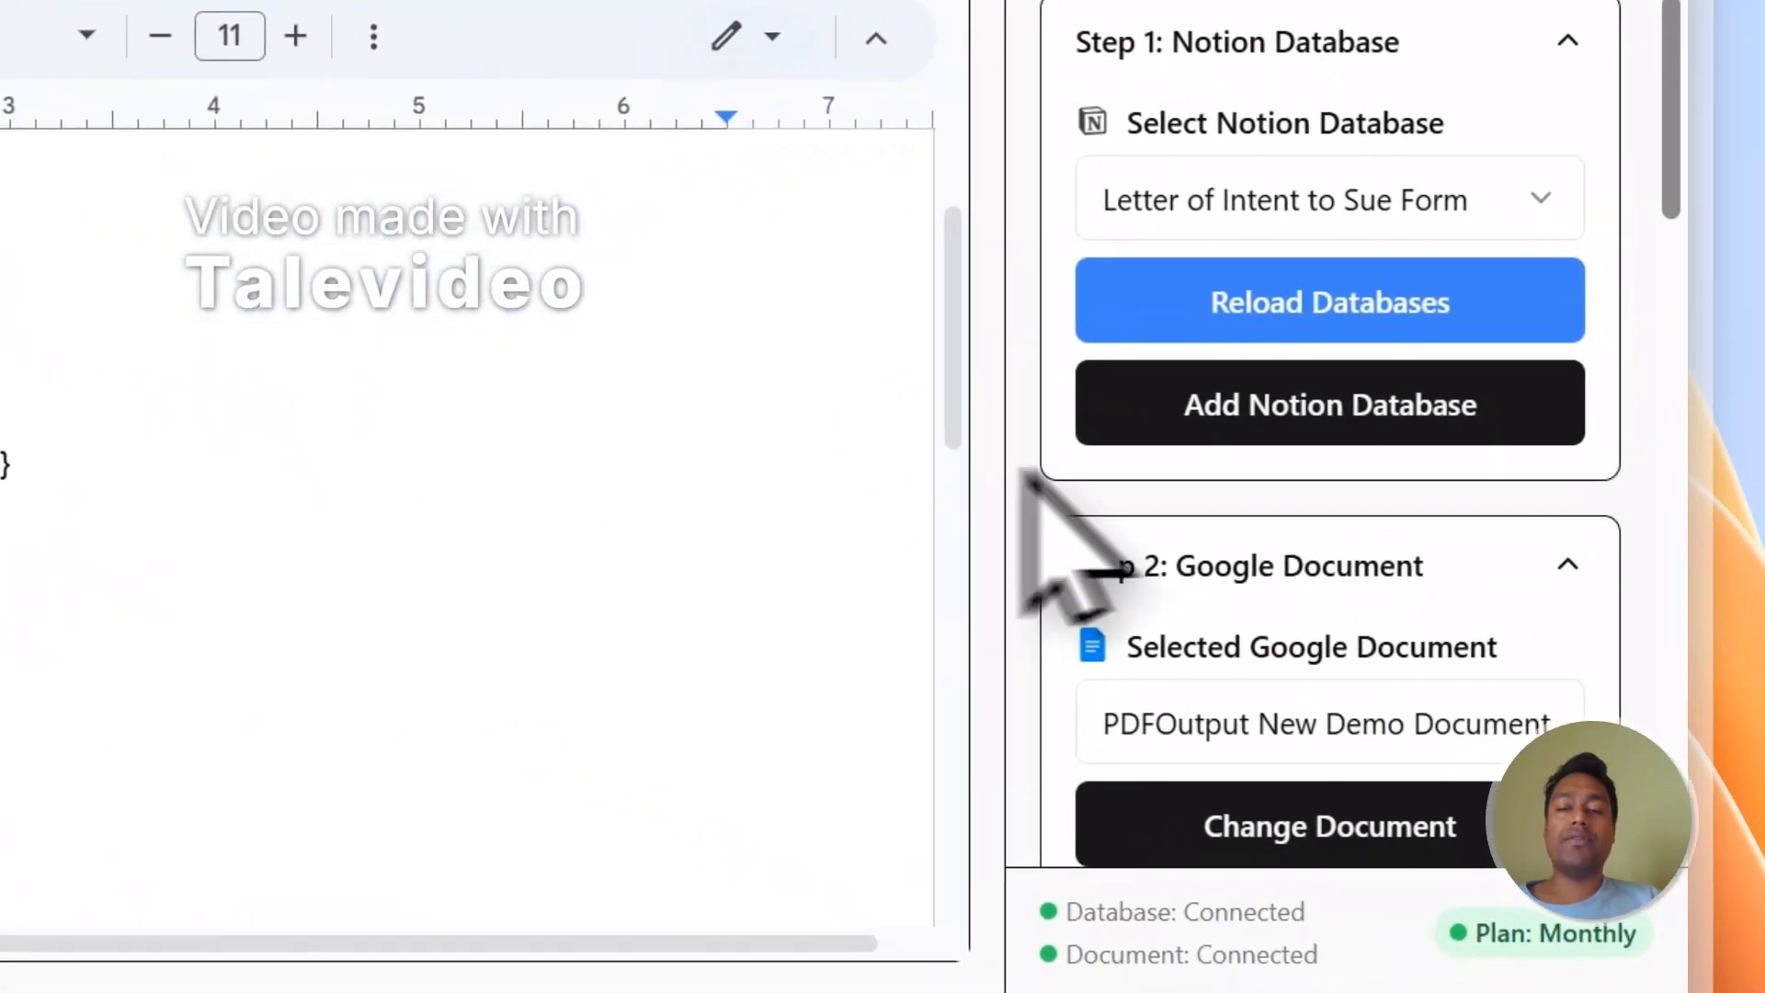
{"action": "scroll", "coordinate": [1517, 395], "scroll_direction": "down", "scroll_amount": 3}
{"action": "scroll", "coordinate": [1488, 372], "scroll_direction": "up", "scroll_amount": 3}
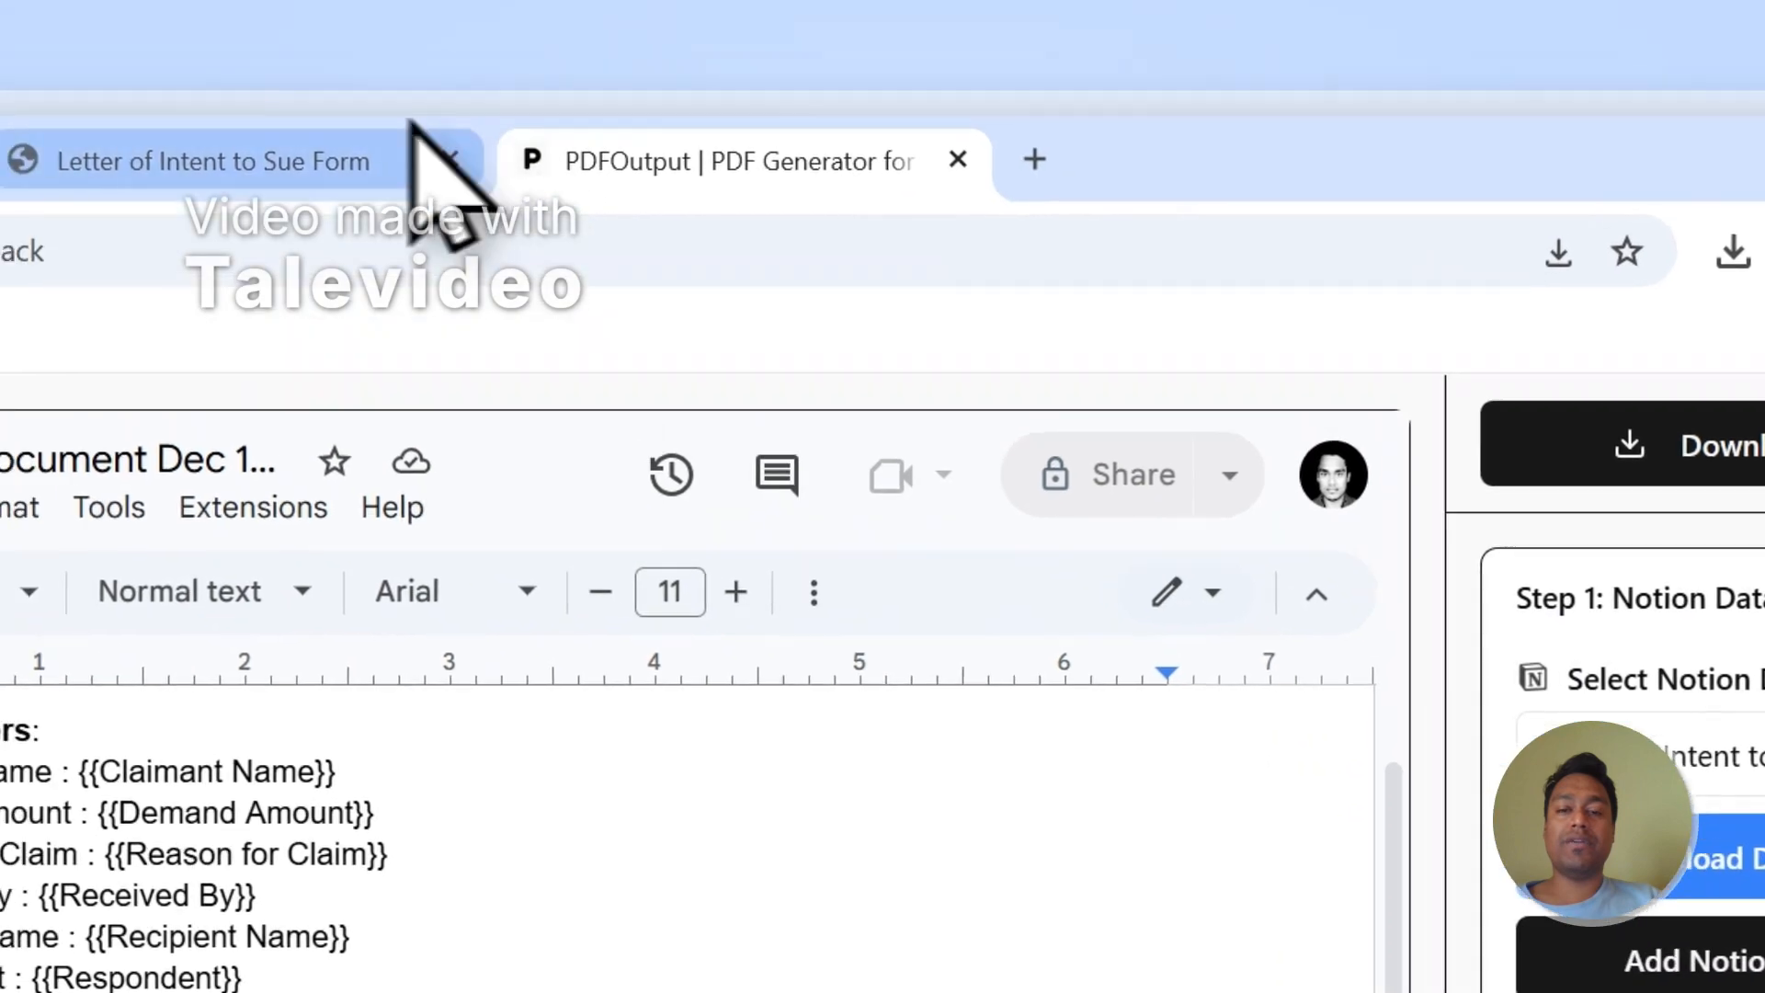
{"action": "left_click", "coordinate": [414, 138]}
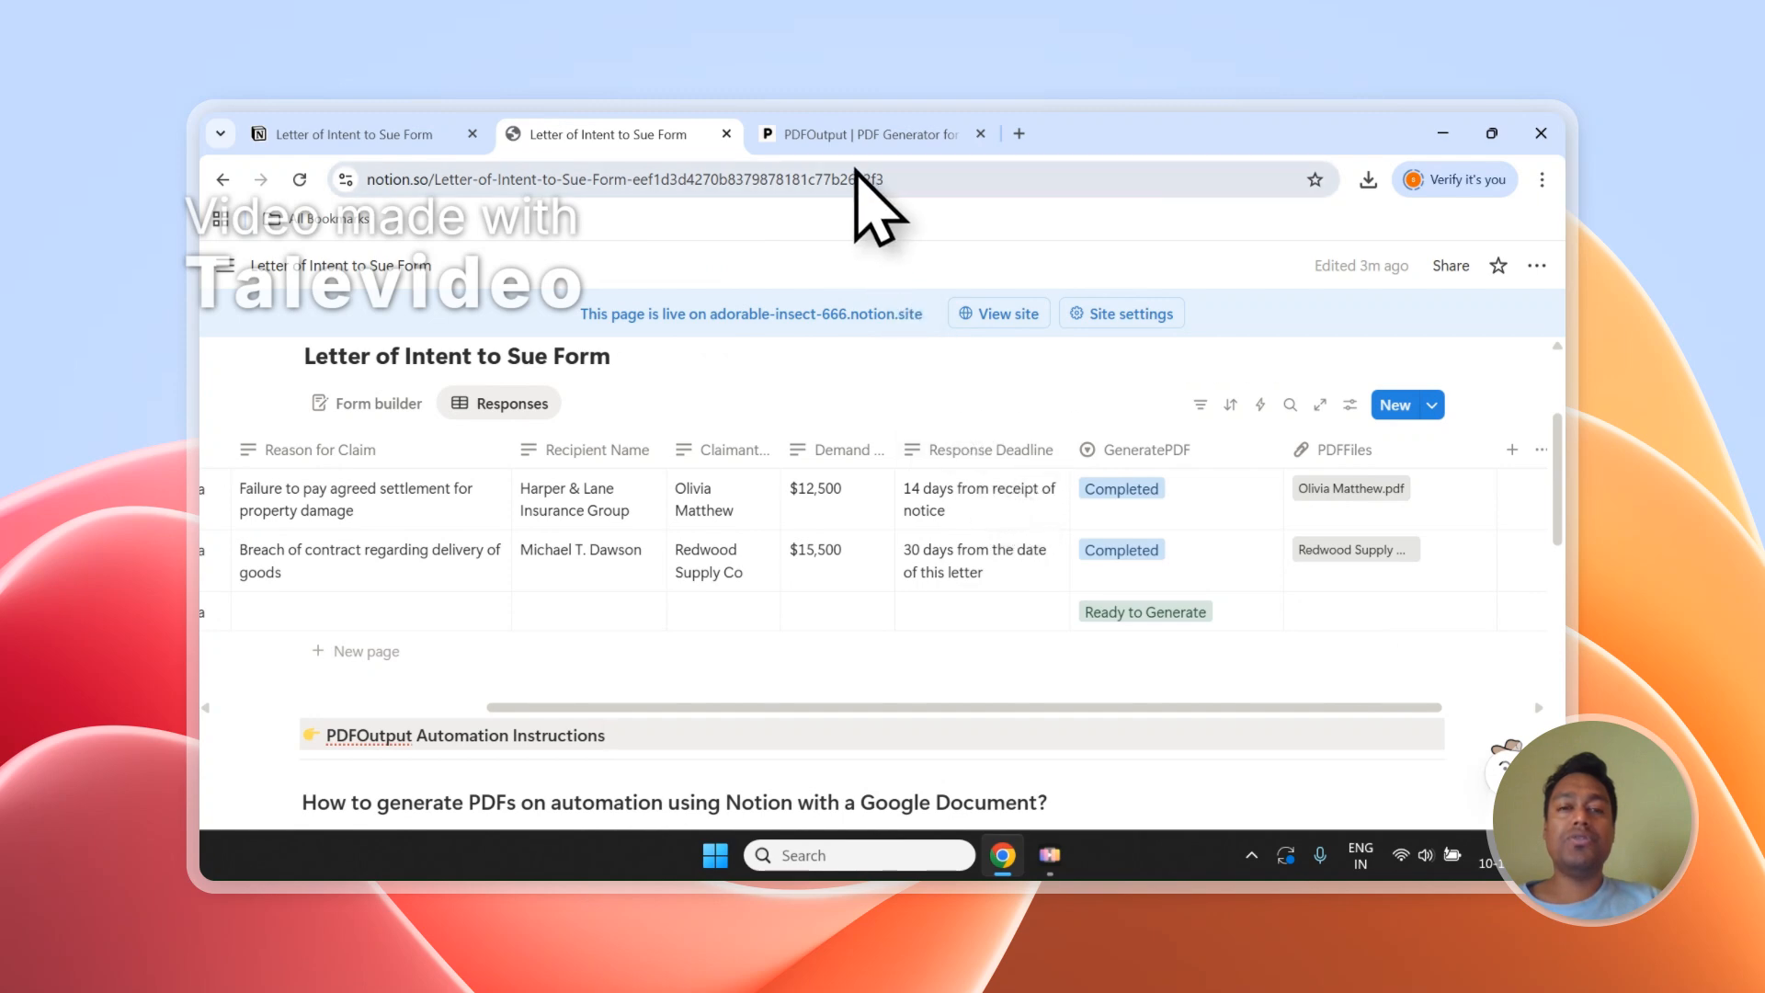
{"action": "scroll", "coordinate": [879, 434], "scroll_direction": "up", "scroll_amount": 1}
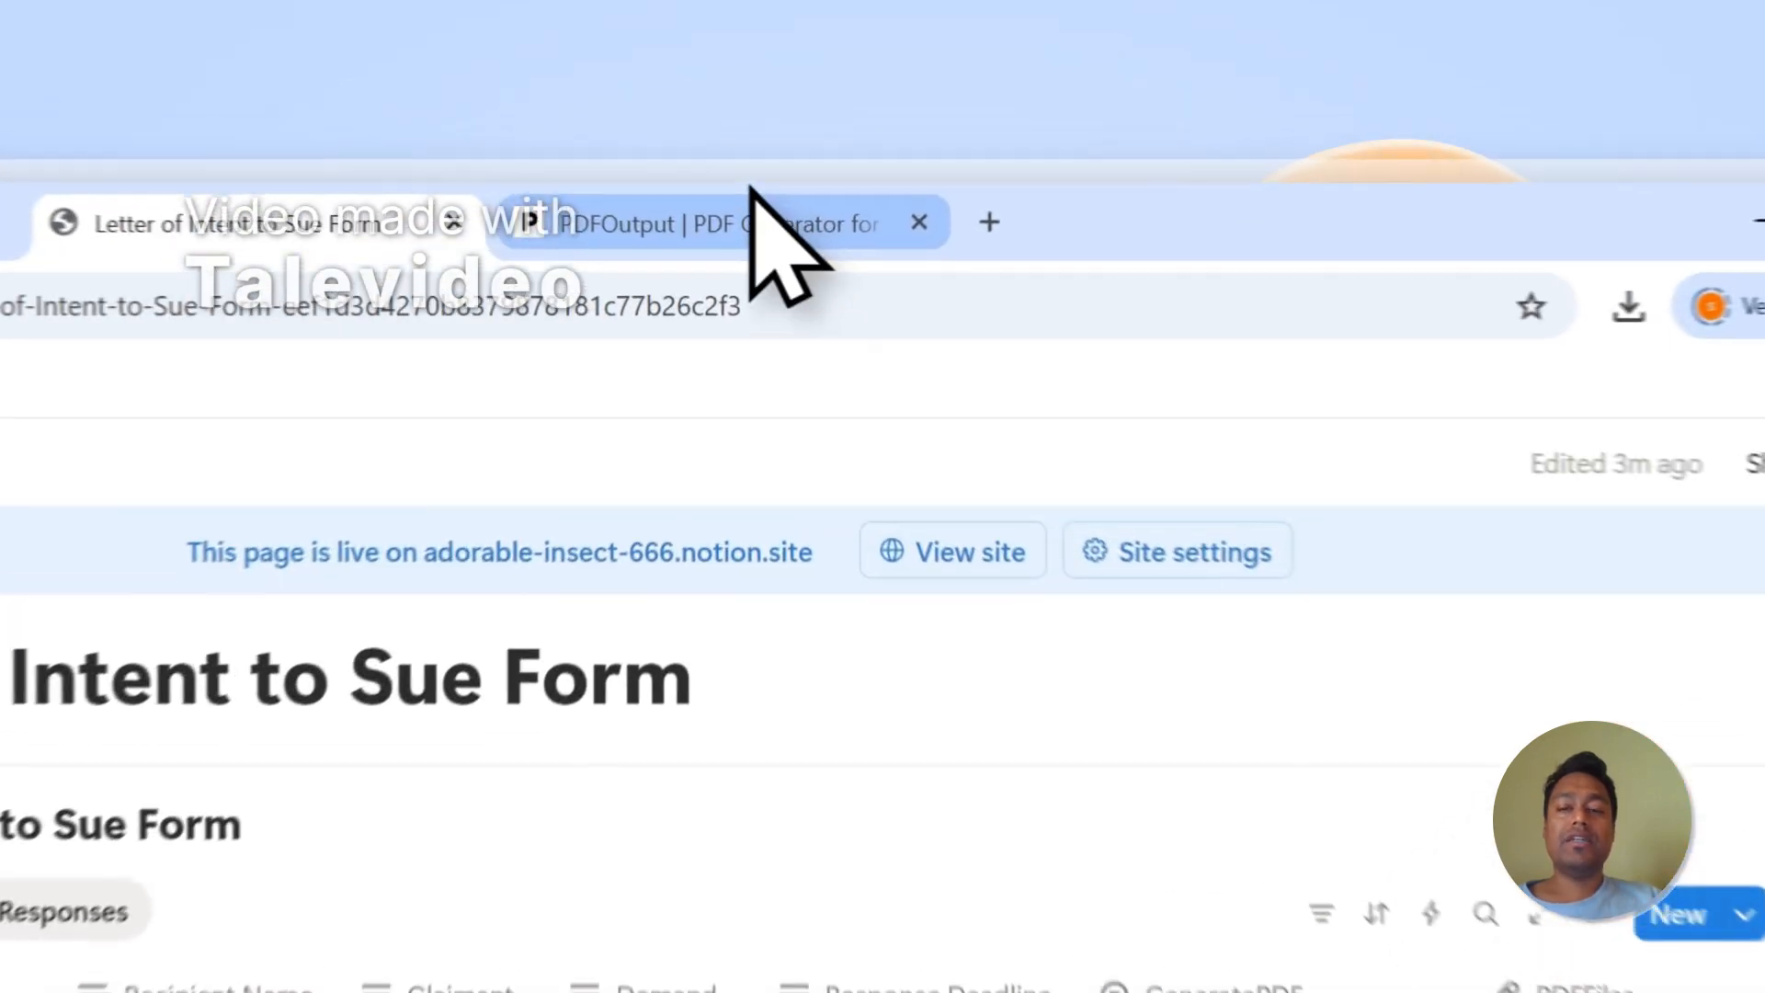
{"action": "left_click", "coordinate": [896, 136]}
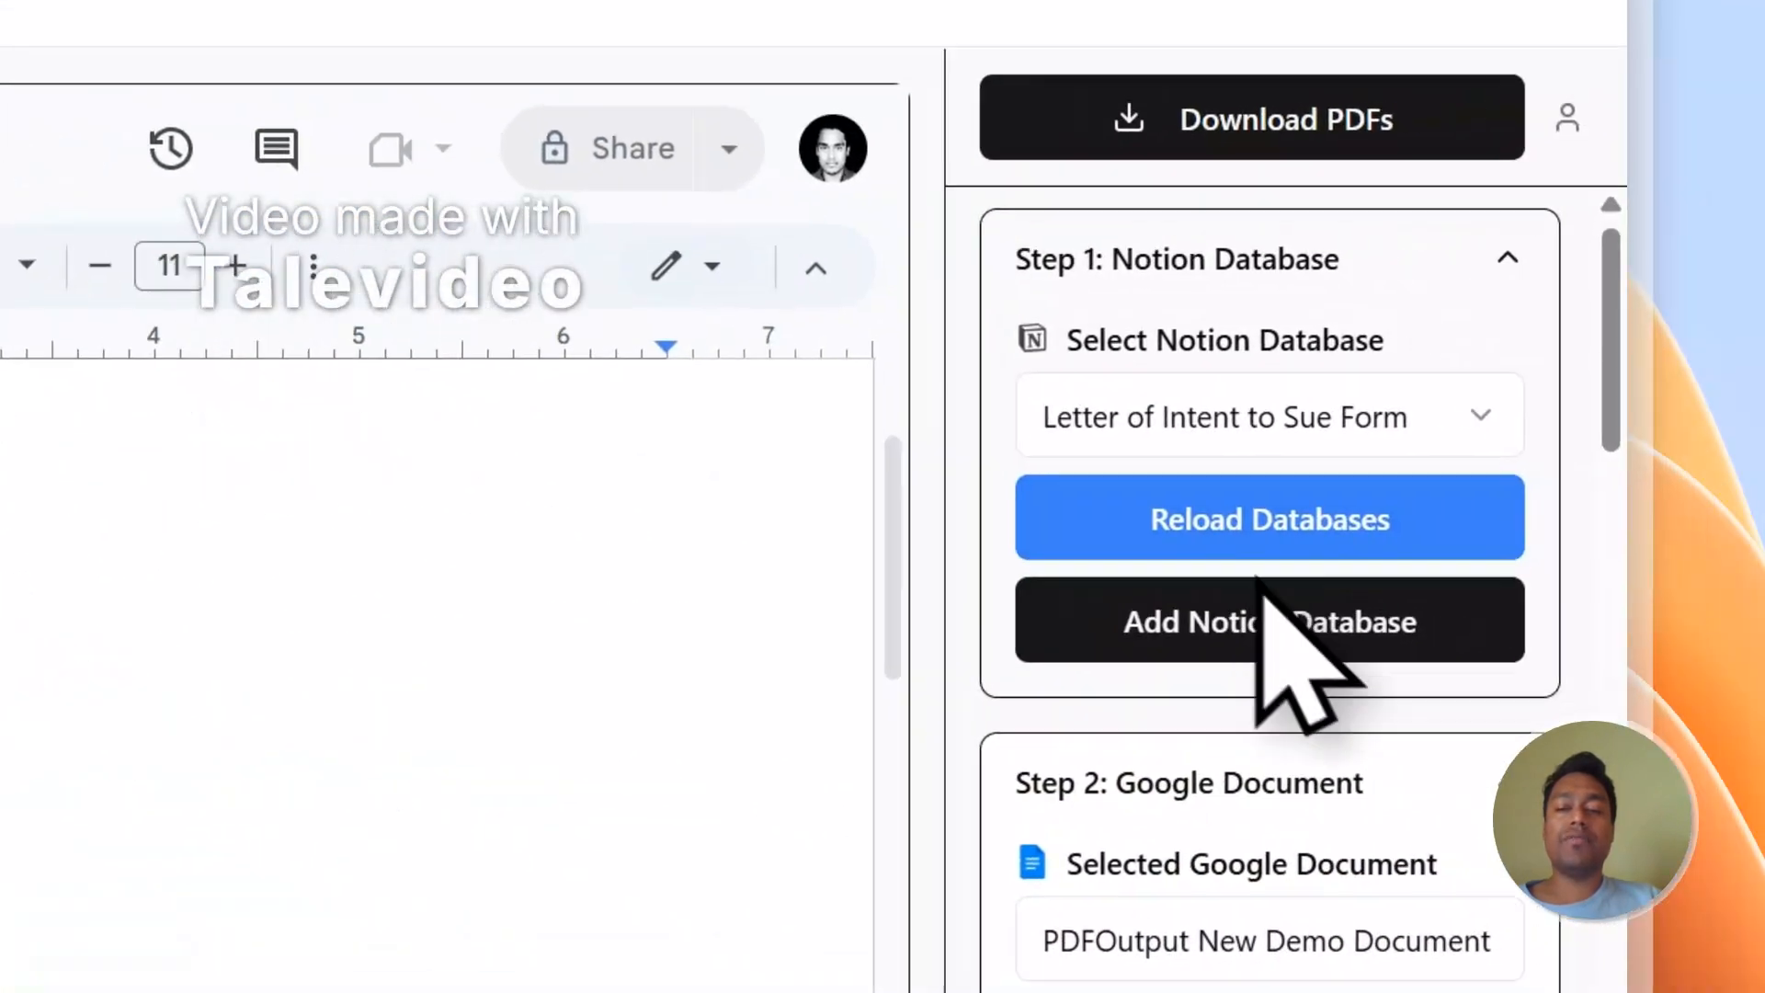
{"action": "scroll", "coordinate": [1261, 588], "scroll_direction": "down", "scroll_amount": 2}
{"action": "scroll", "coordinate": [1106, 553], "scroll_direction": "up", "scroll_amount": 2}
{"action": "left_click", "coordinate": [217, 197]}
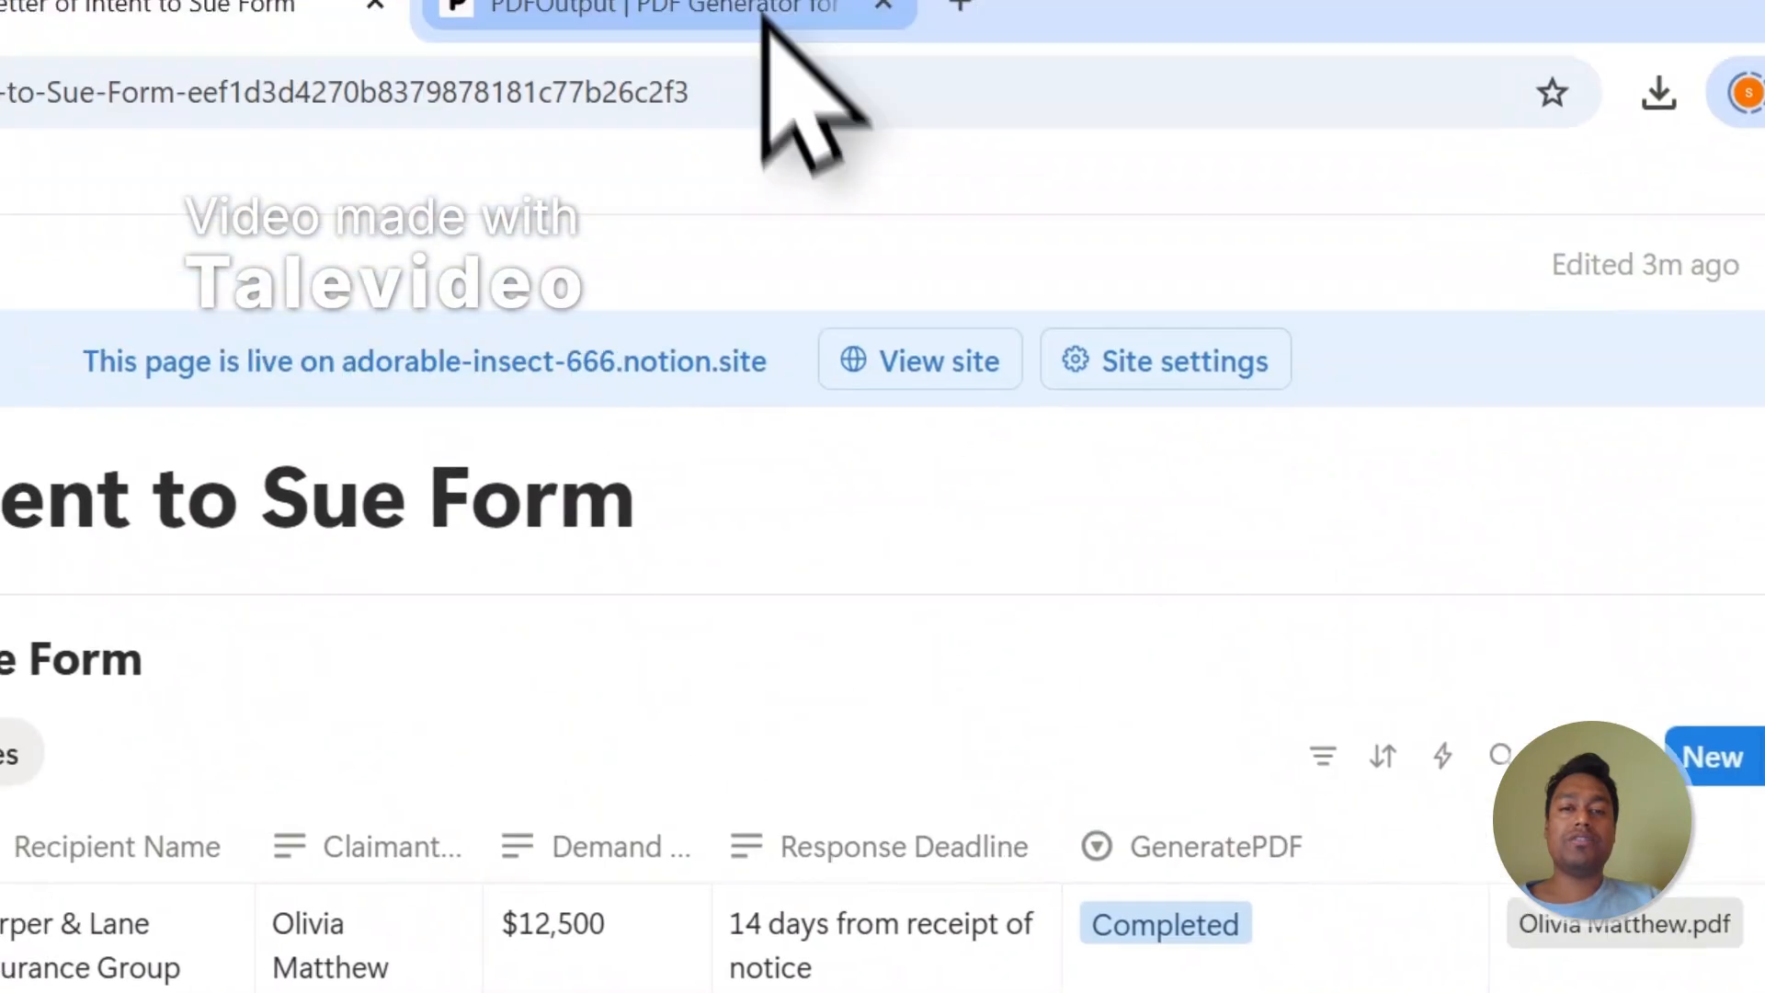
Step: Switch to PDFOutput, open the support chat widget to view it, and close it again
{"action": "left_click", "coordinate": [769, 17]}
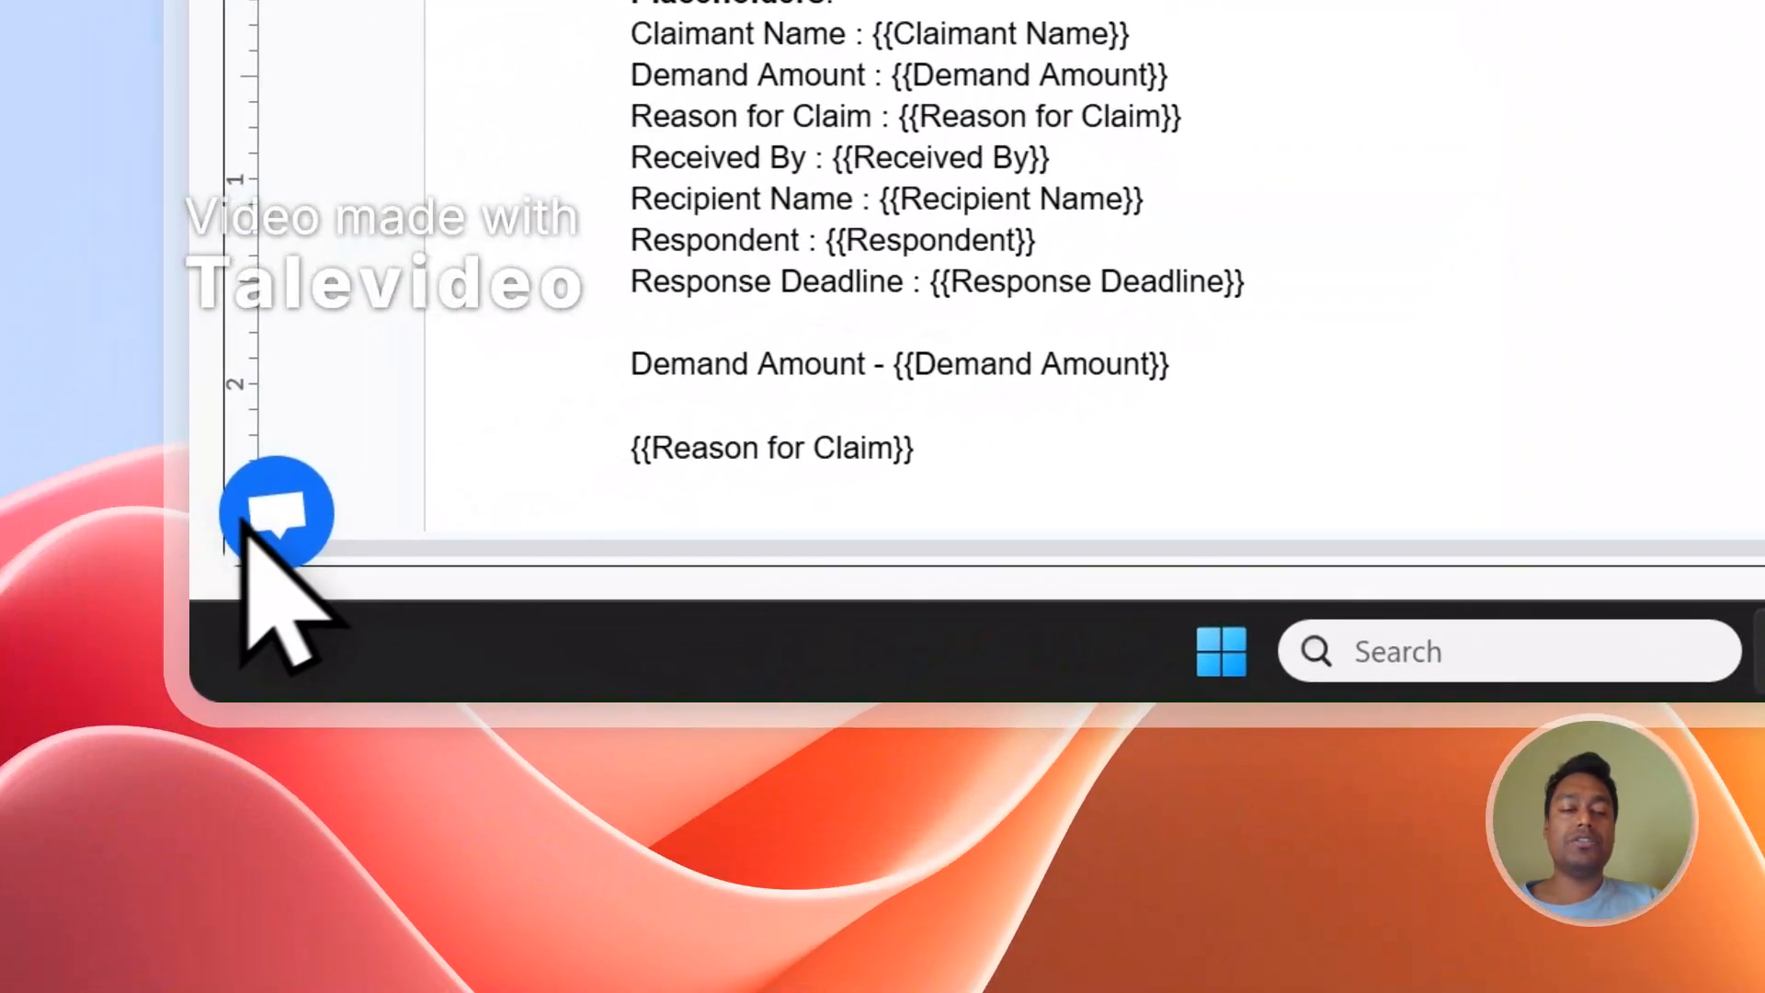
{"action": "left_click", "coordinate": [185, 539]}
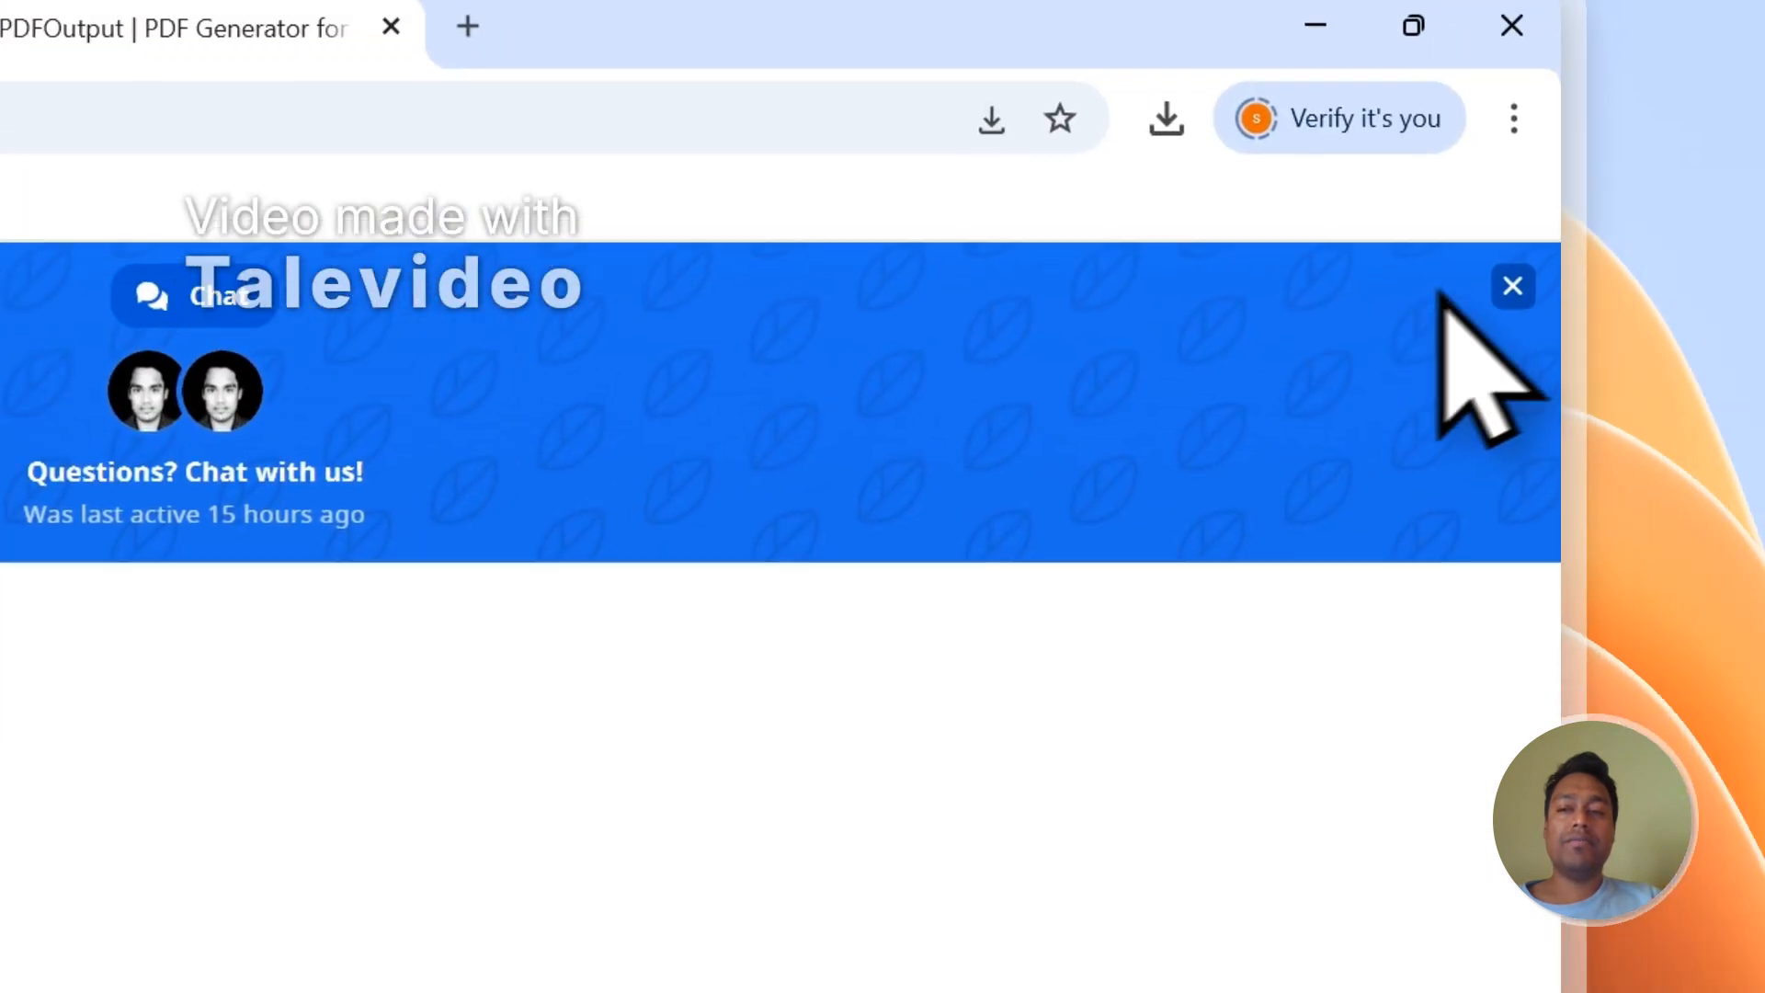
{"action": "left_click", "coordinate": [1513, 286]}
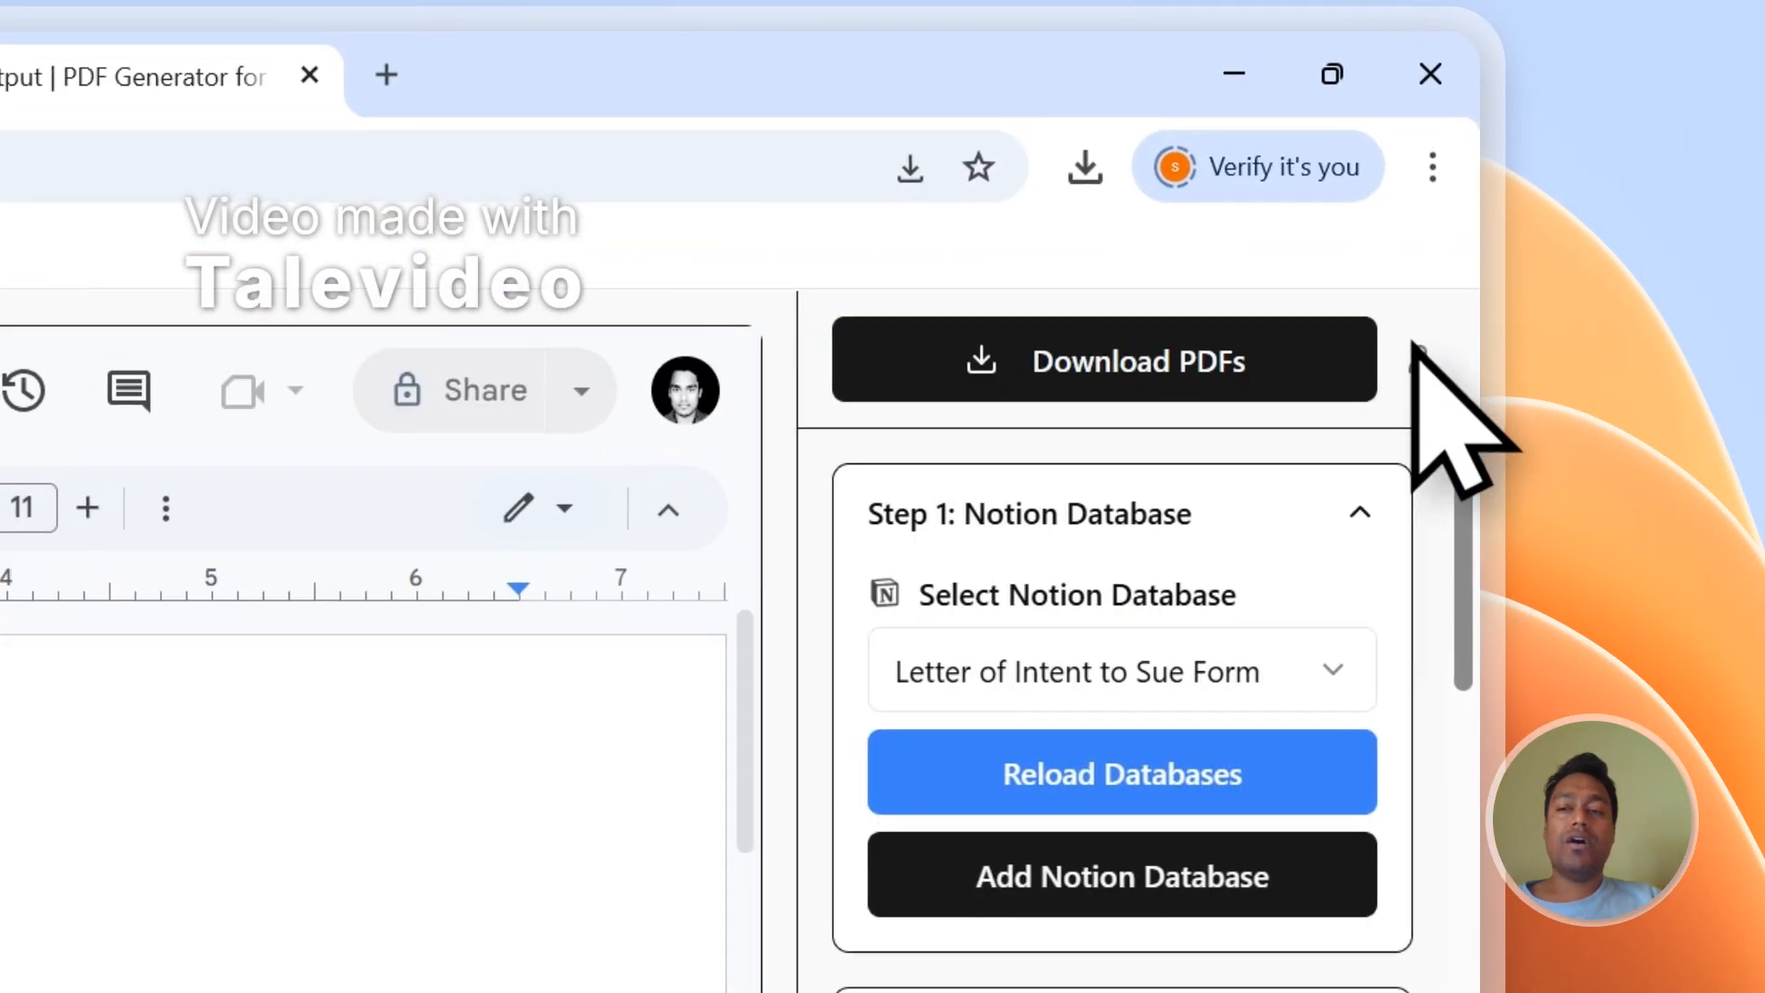
Step: Go to the PDFOutput home page, open the contact page from its footer and view the Send Message form
{"action": "left_click", "coordinate": [1414, 359]}
{"action": "left_click", "coordinate": [1200, 722]}
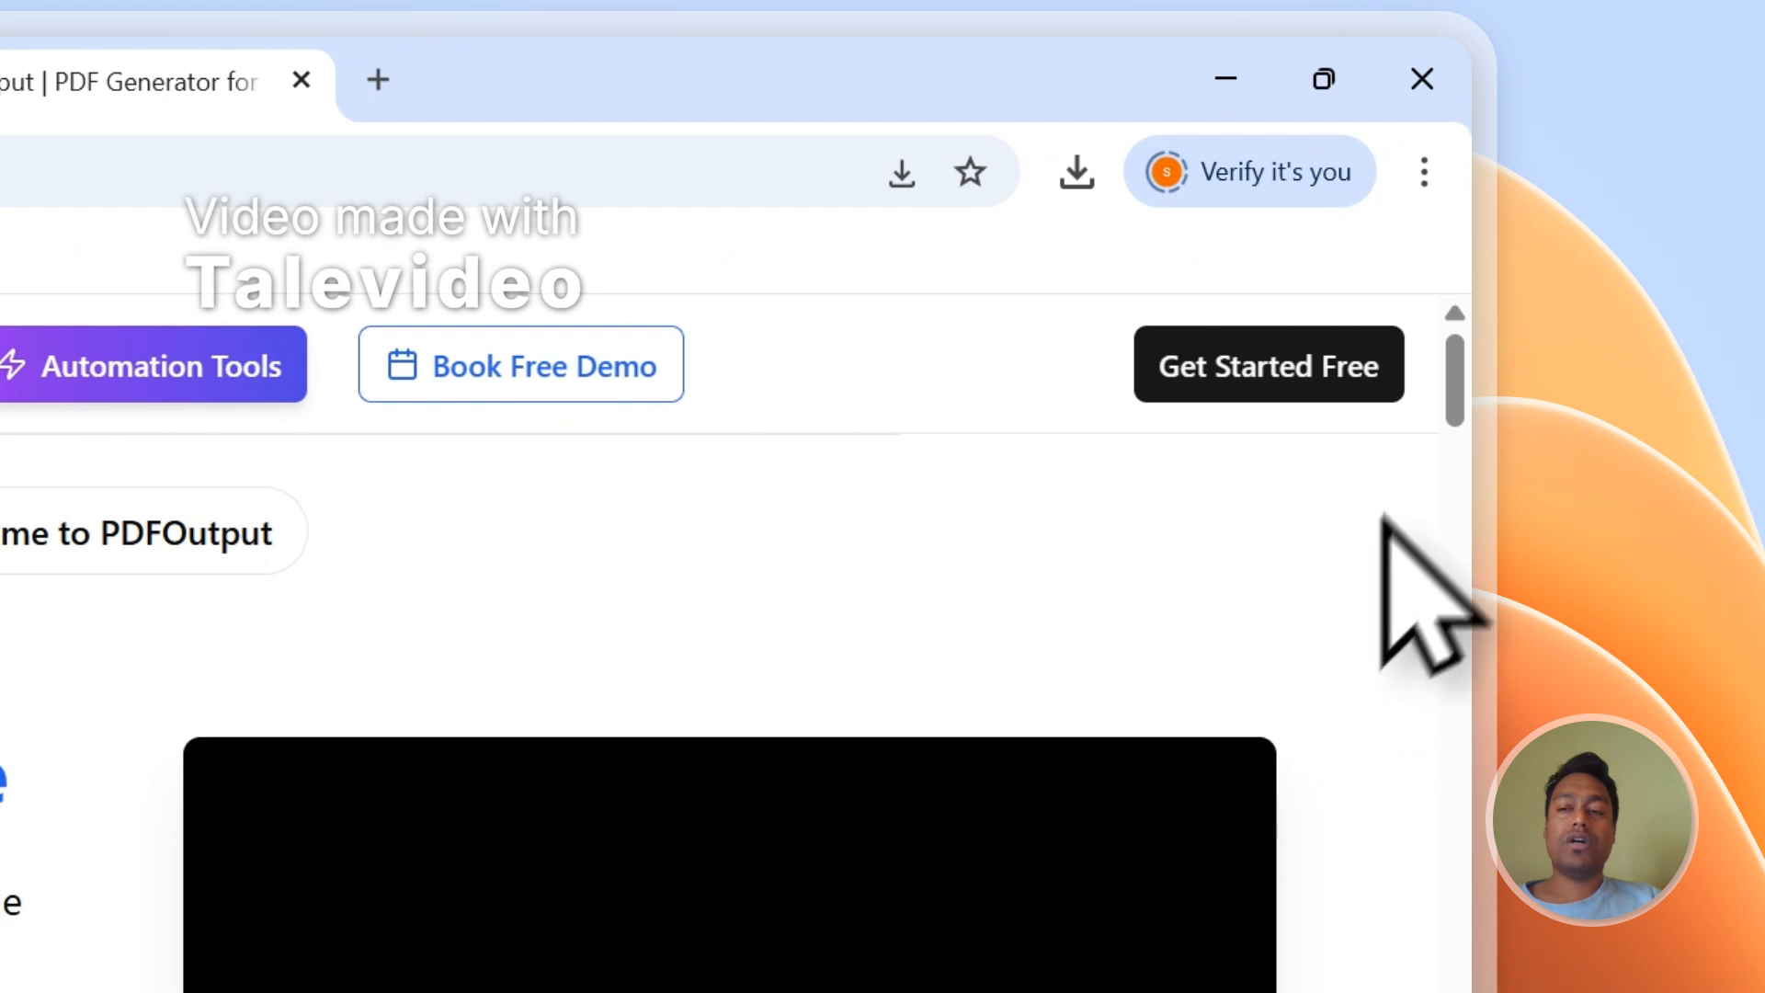
{"action": "left_click_drag", "start_coordinate": [1462, 383], "coordinate": [1474, 992]}
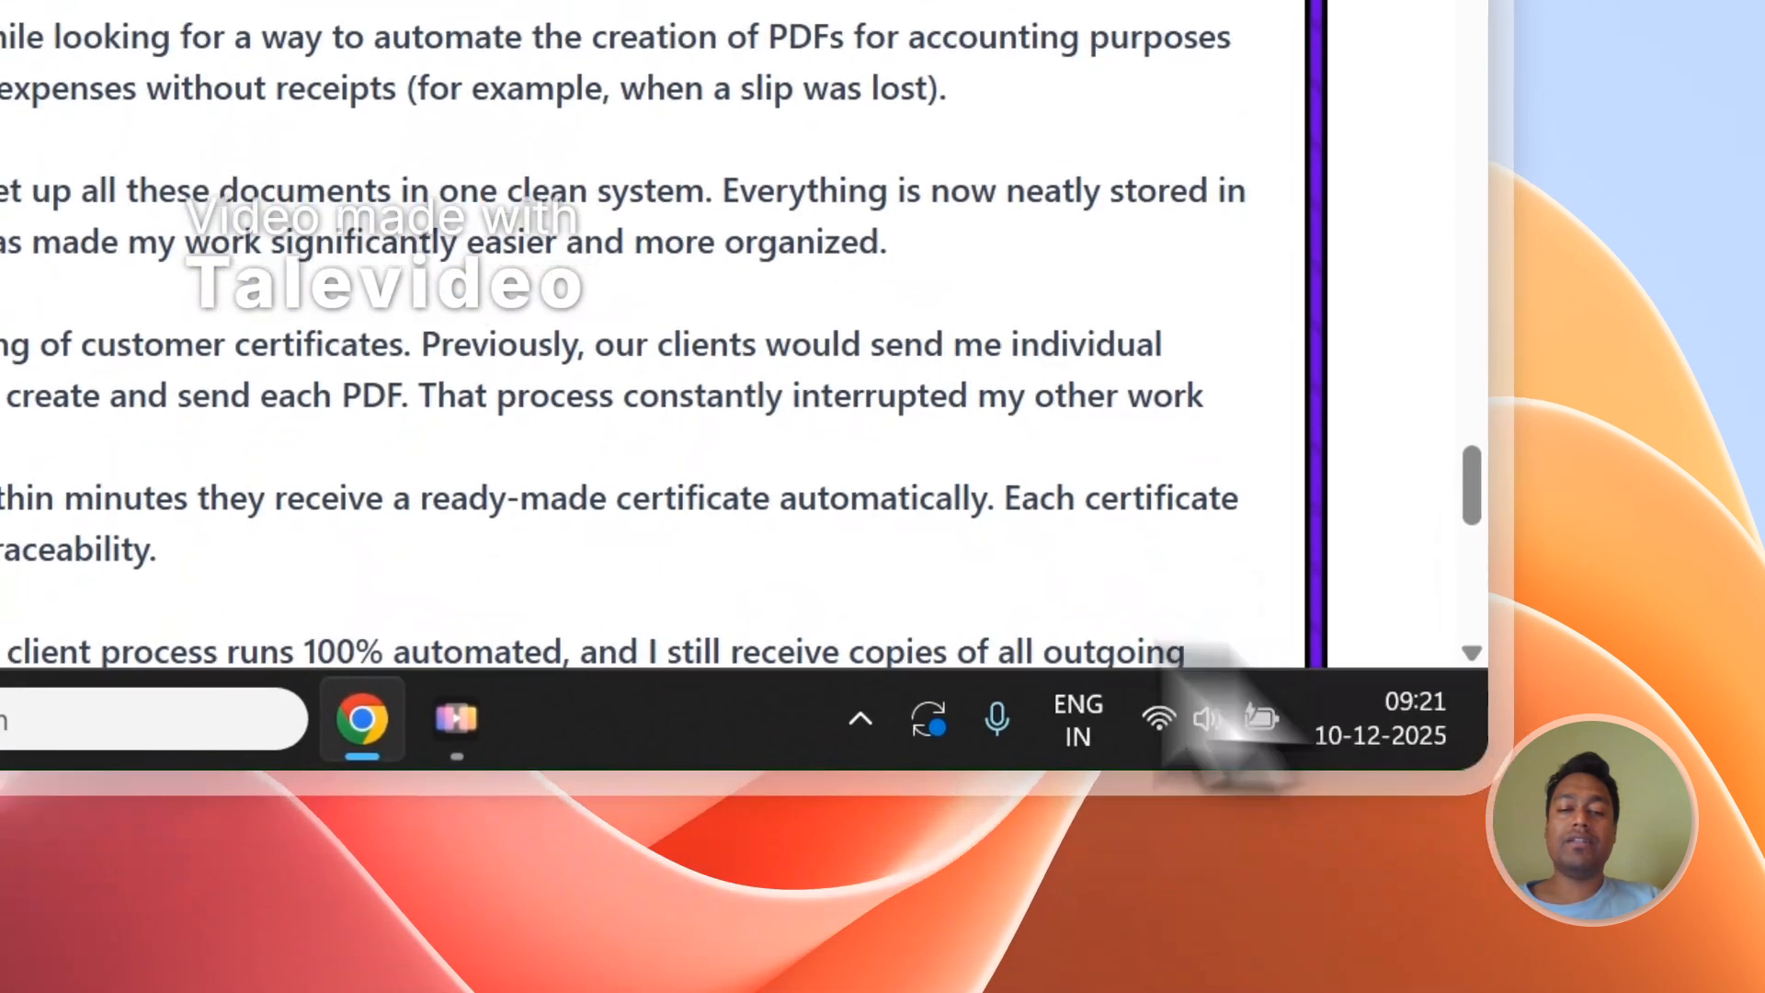
{"action": "scroll", "coordinate": [1168, 649], "scroll_direction": "down", "scroll_amount": 10}
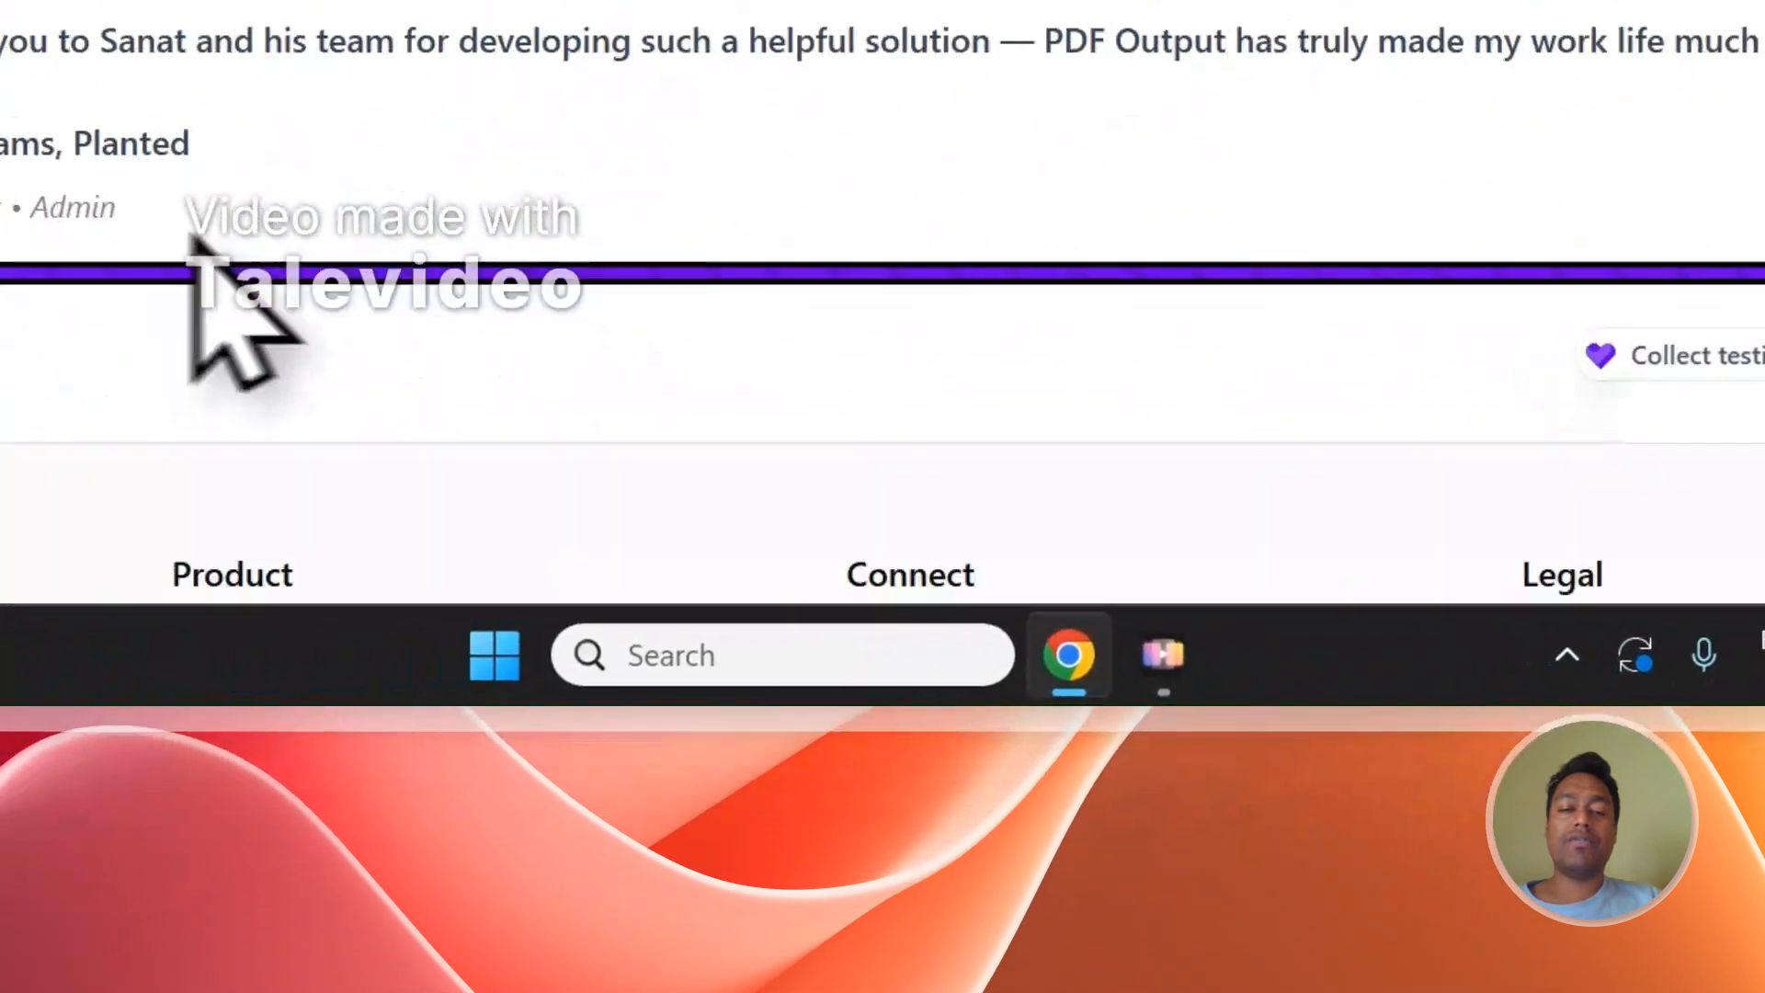
{"action": "left_click", "coordinate": [347, 292]}
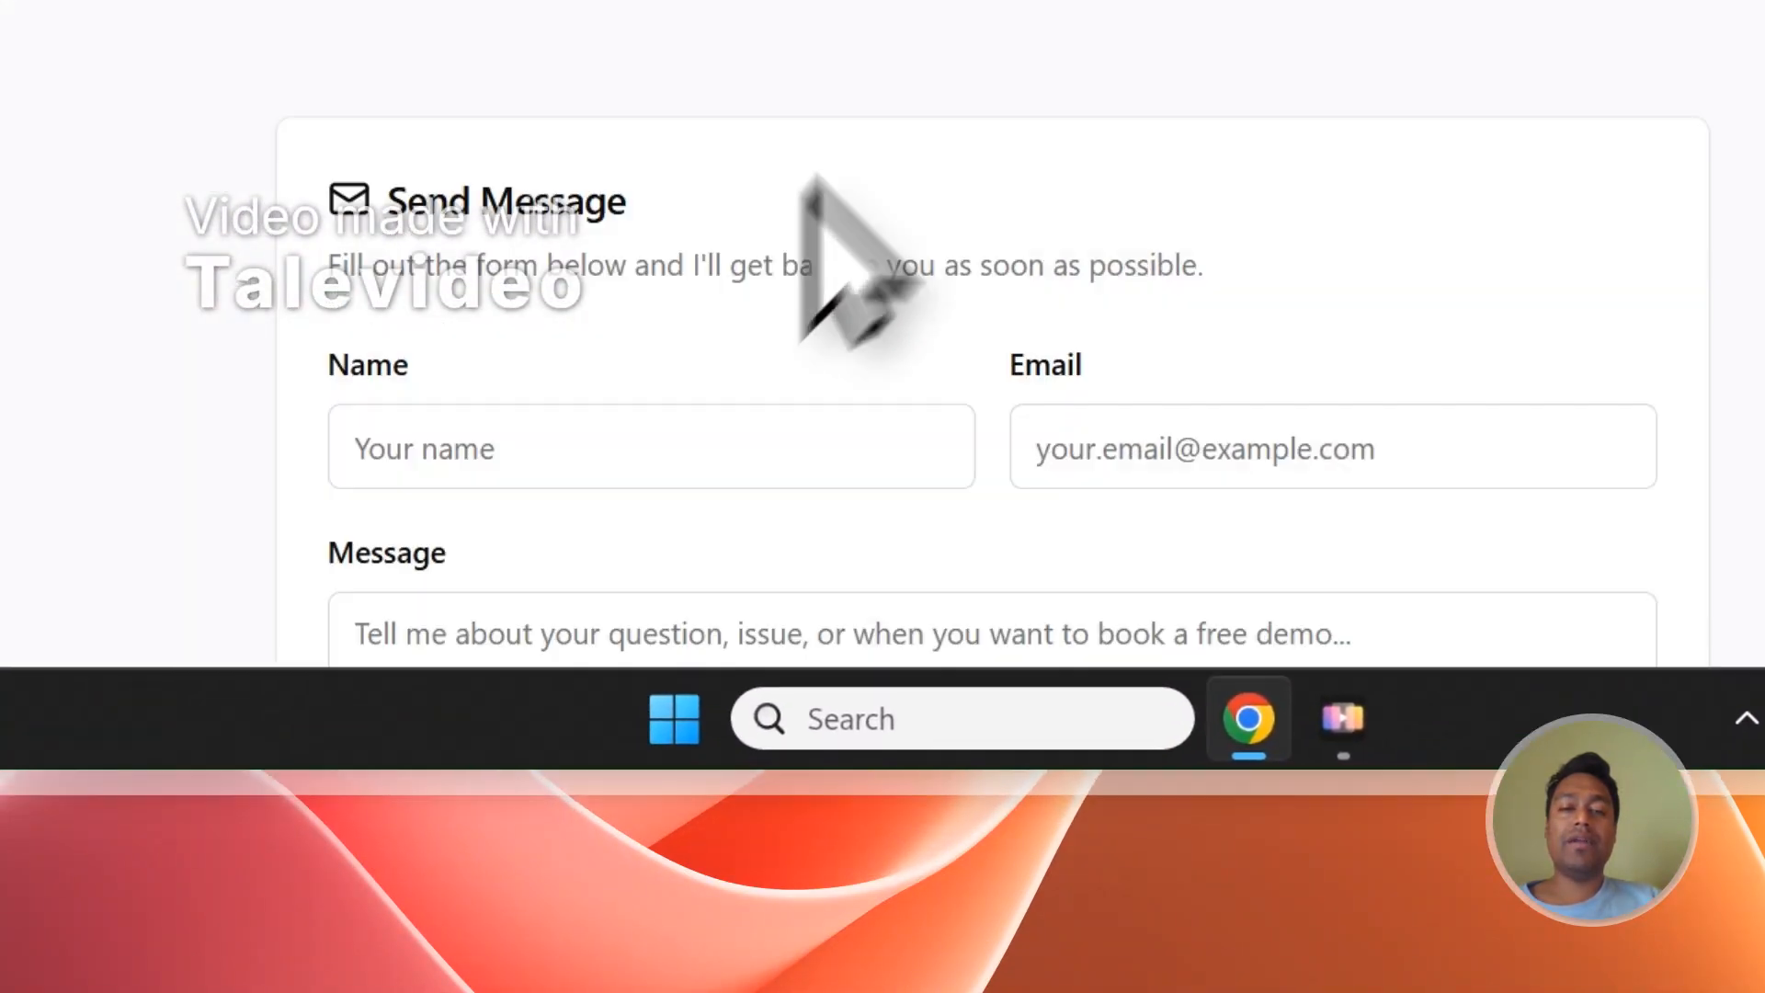
{"action": "scroll", "coordinate": [1288, 460], "scroll_direction": "down", "scroll_amount": 2}
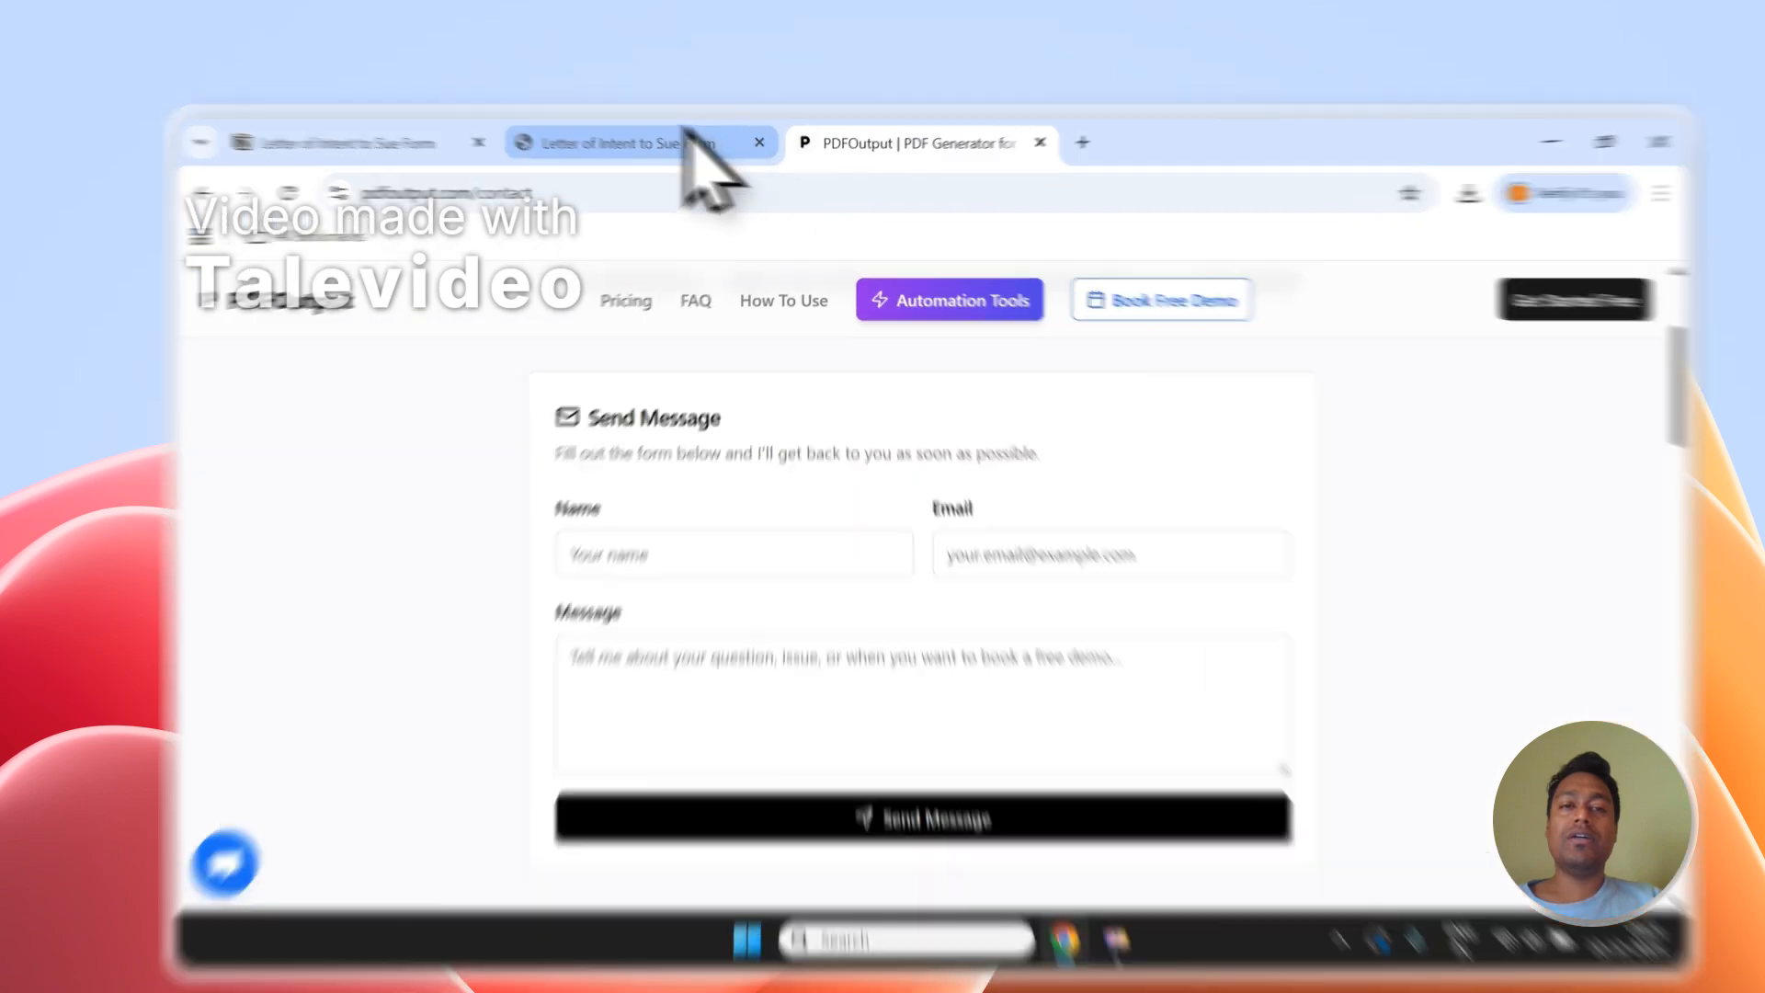
Step: Return to the Letter of Intent to Sue Form responses in Notion and check the blank entry's GeneratePDF status and PDFFiles
{"action": "left_click", "coordinate": [685, 135]}
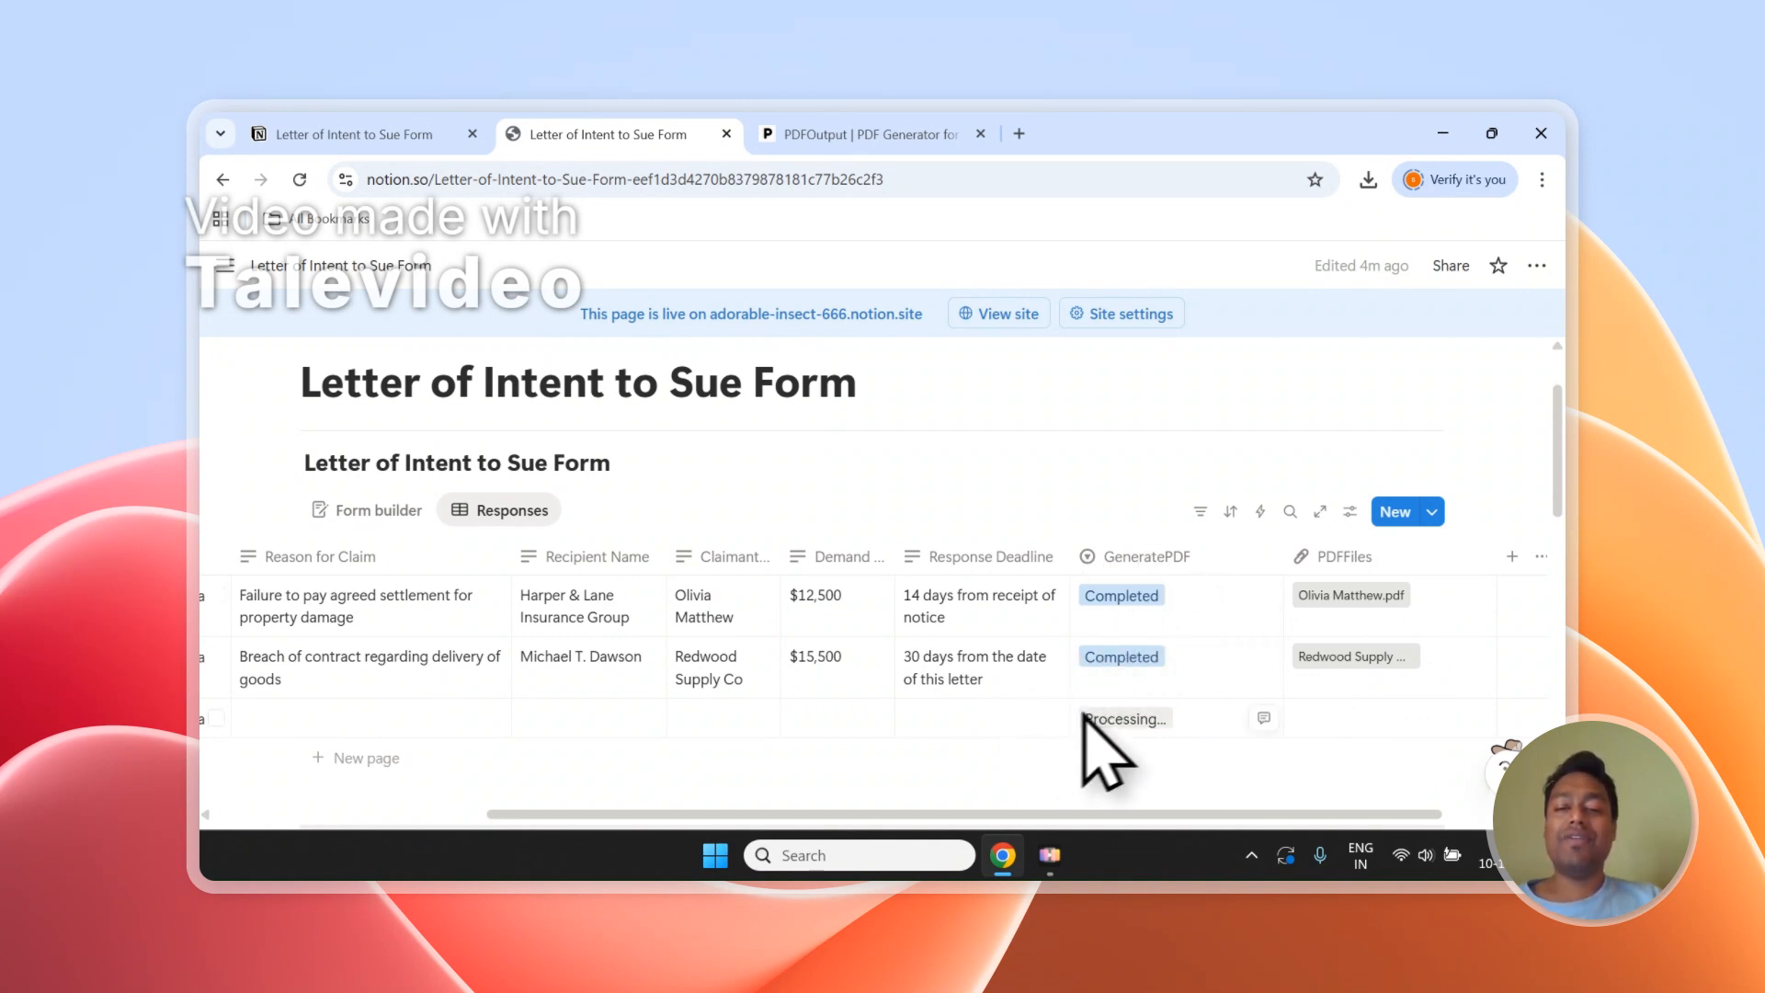
{"action": "scroll", "coordinate": [1113, 689], "scroll_direction": "down", "scroll_amount": 2}
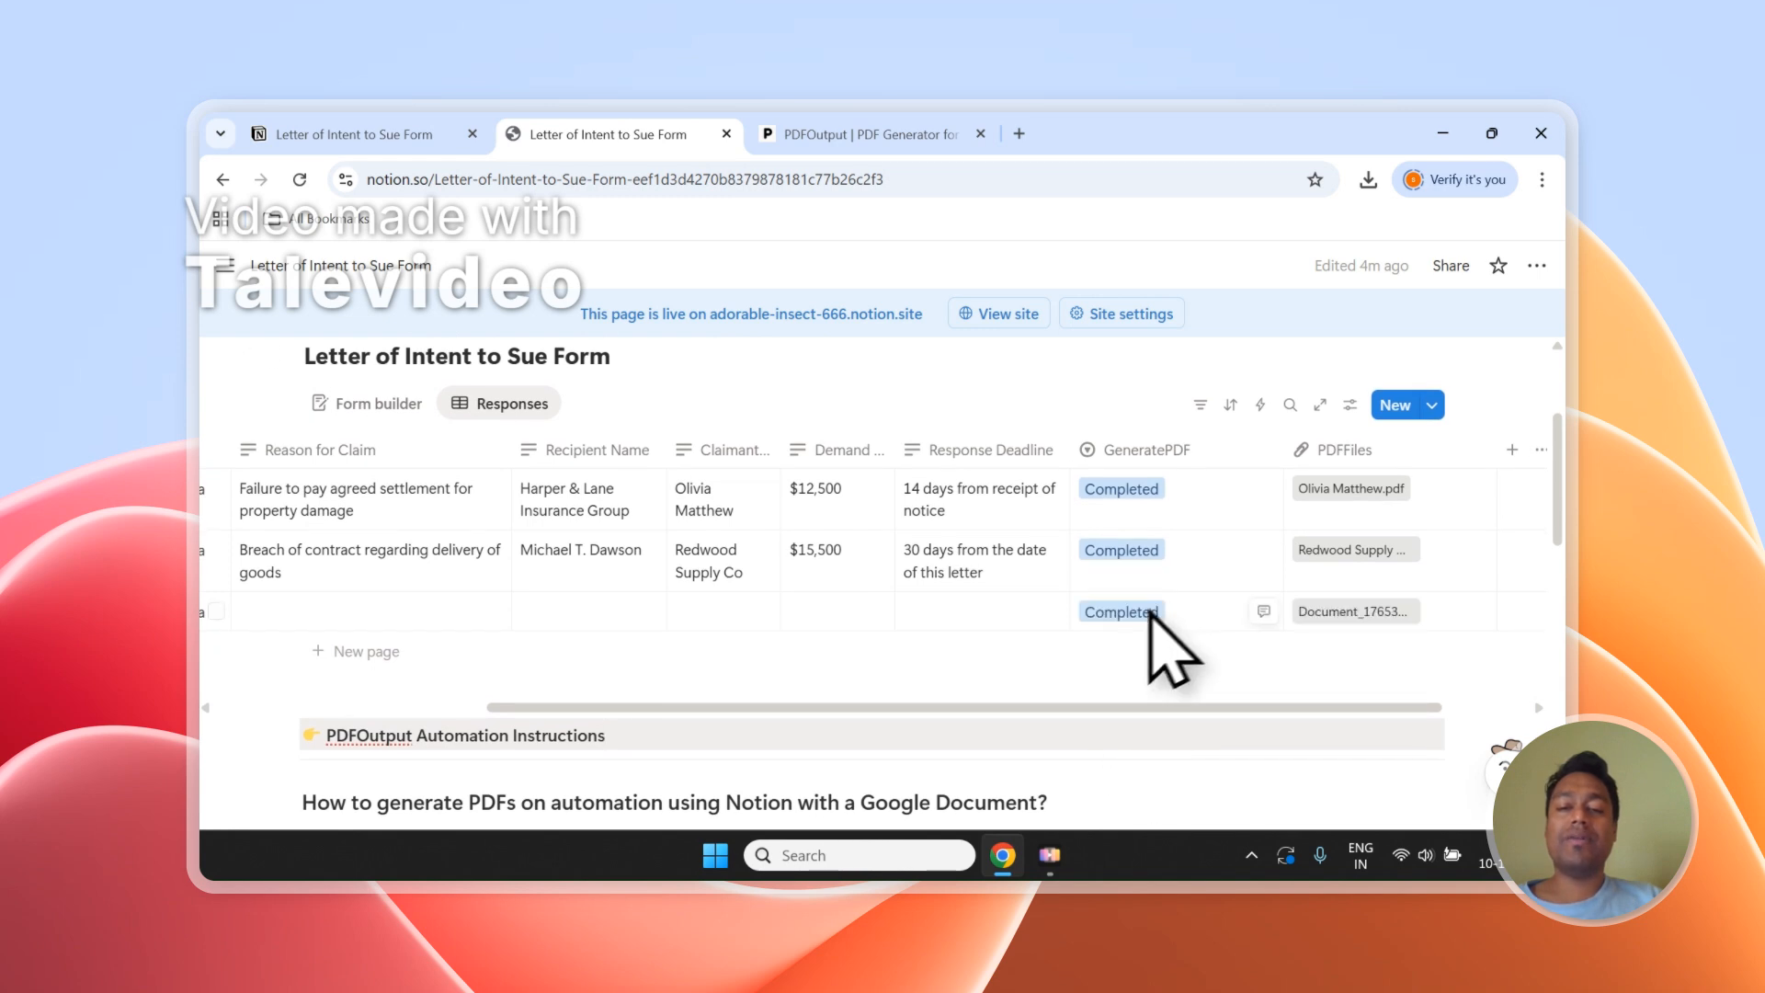